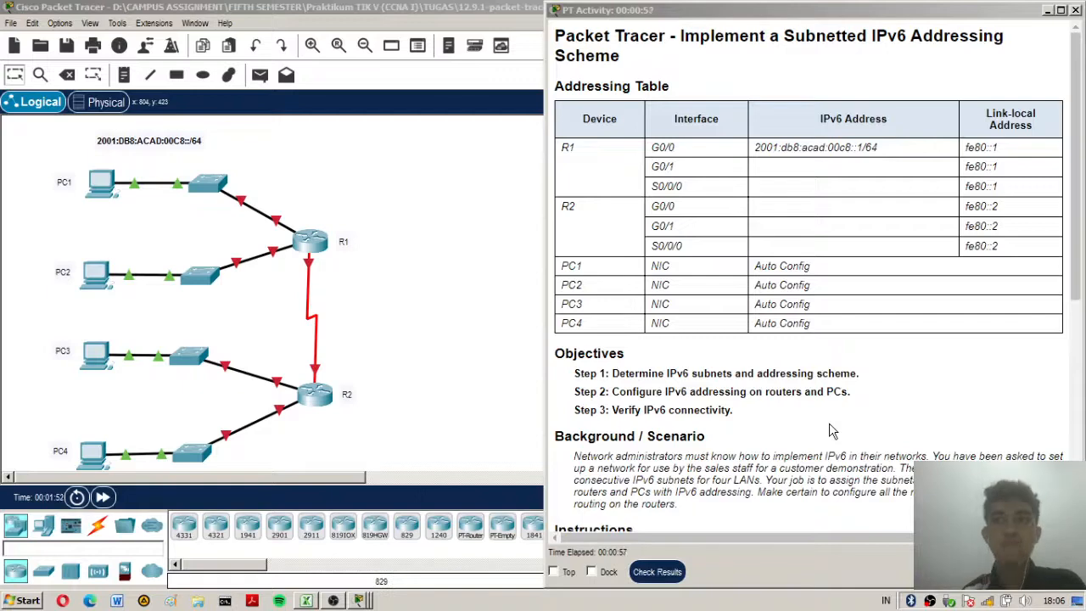
Bring up the activity instructions and review the addressing table, objectives, scenario and the subnet table in Step 1.
click(467, 257)
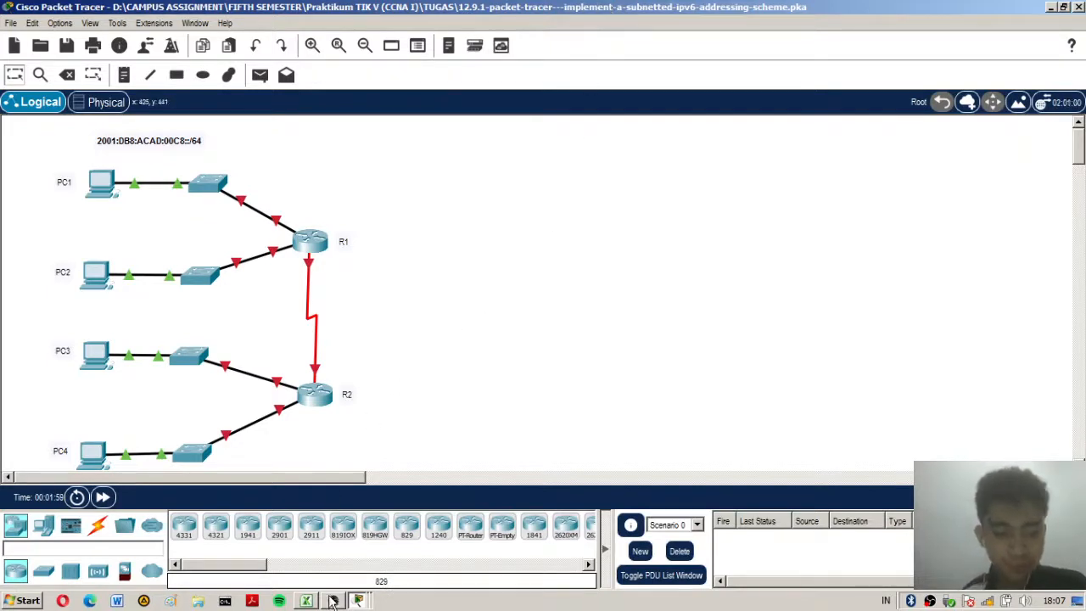
click(357, 601)
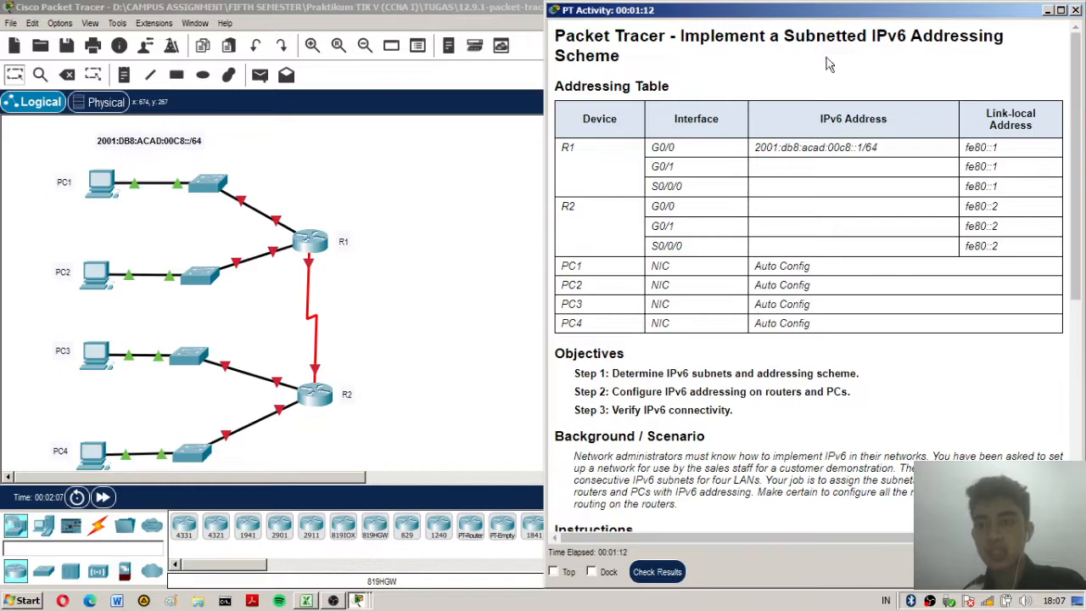
scroll(834, 263, down, 2)
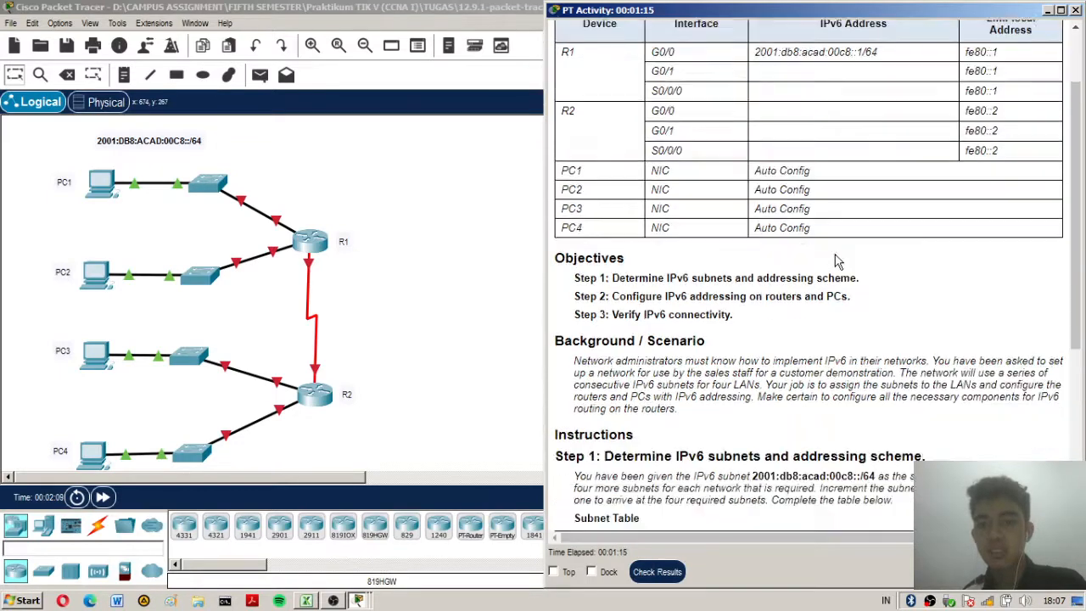
scroll(835, 261, down, 2)
scroll(835, 261, up, 4)
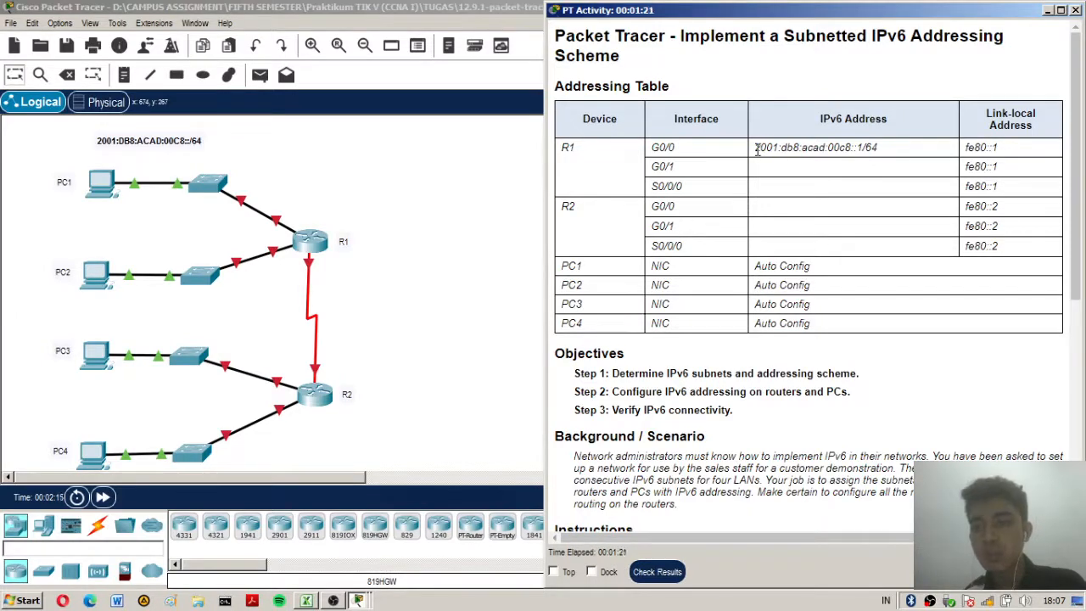
scroll(885, 155, down, 3)
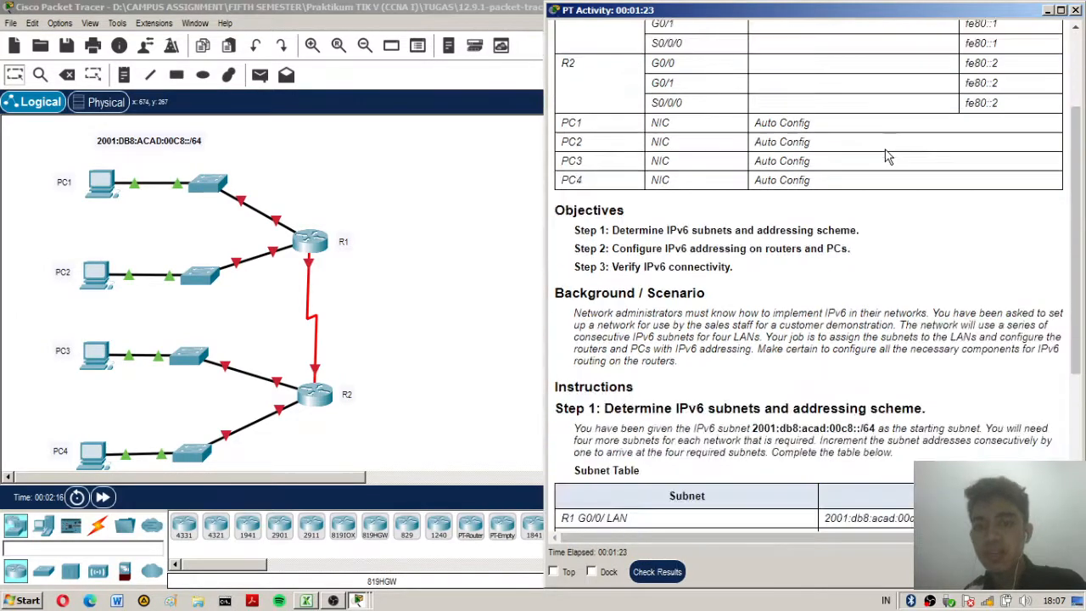
scroll(885, 155, down, 3)
scroll(884, 157, up, 1)
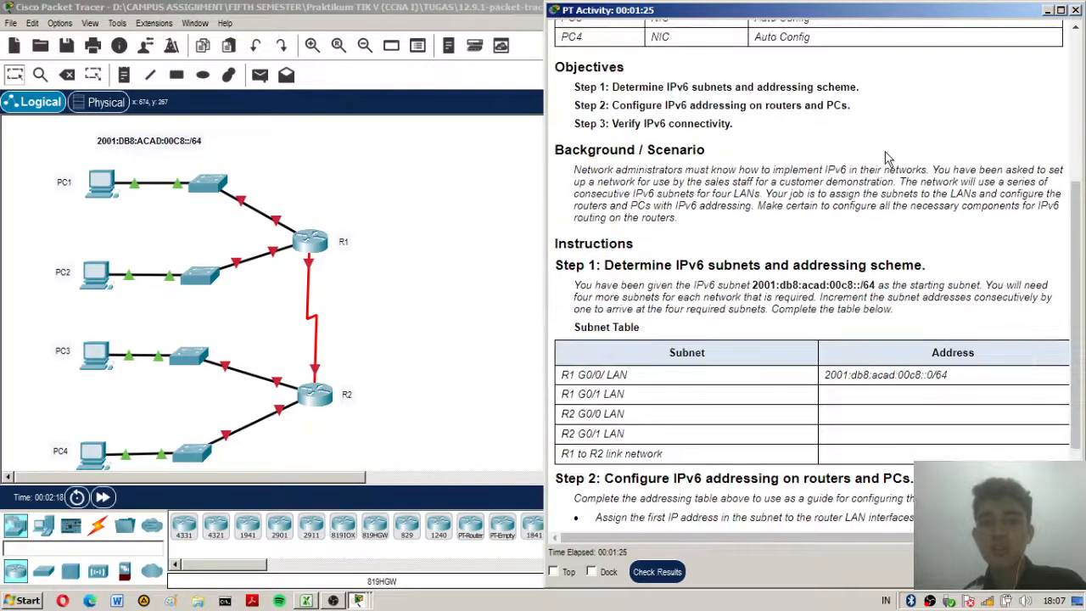
scroll(783, 163, down, 1)
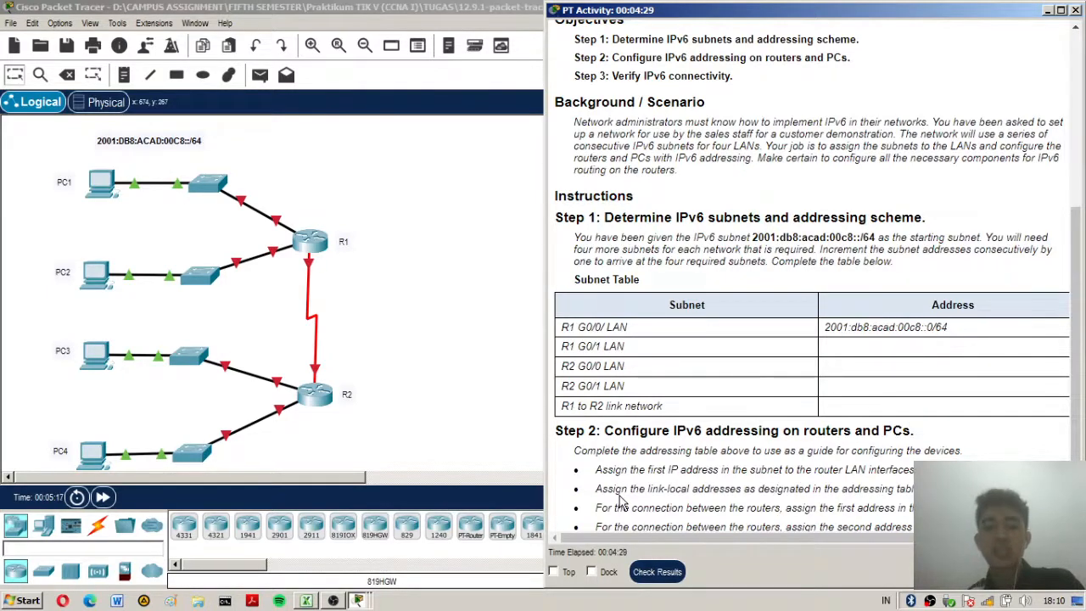
Switch to the Excel subnet table and fill the R1 G0/1/LAN address in B3 with 2001:db8:acad:00c9::0/64, adapted from a copy of B2.
click(308, 600)
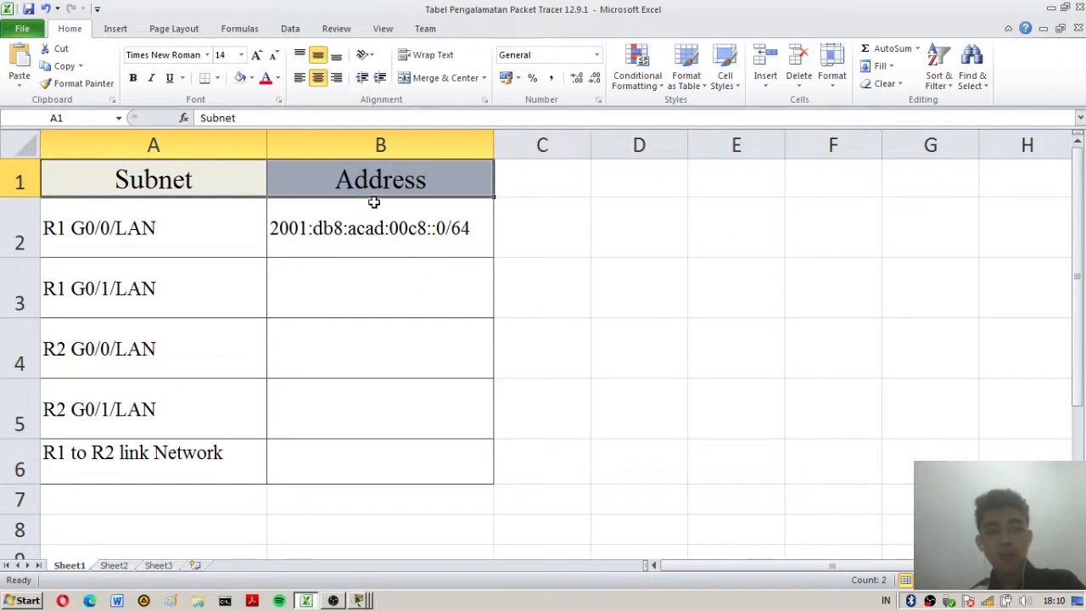
click(324, 223)
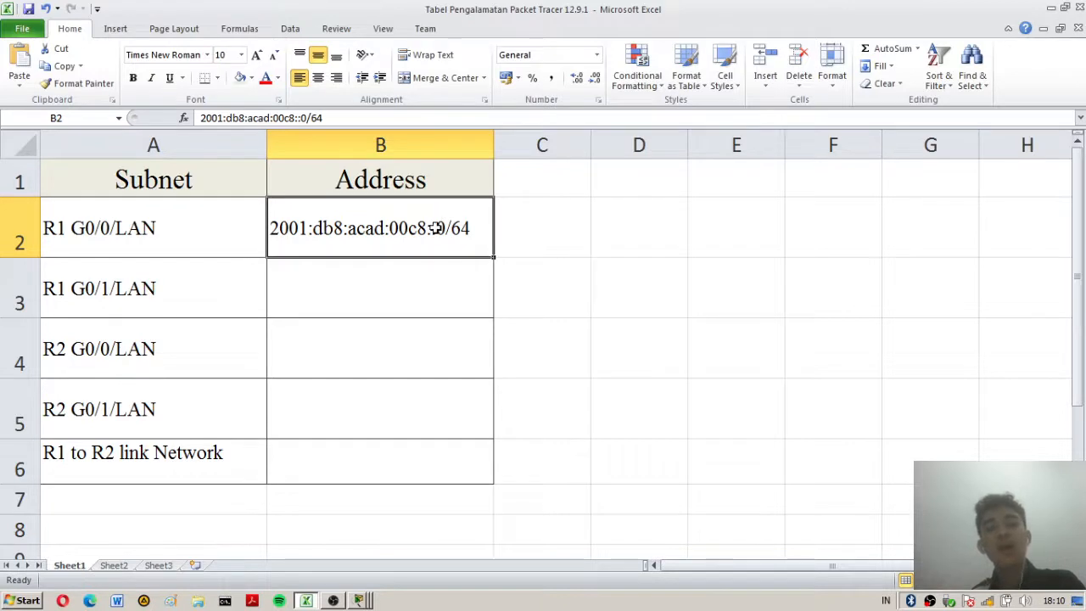
click(432, 275)
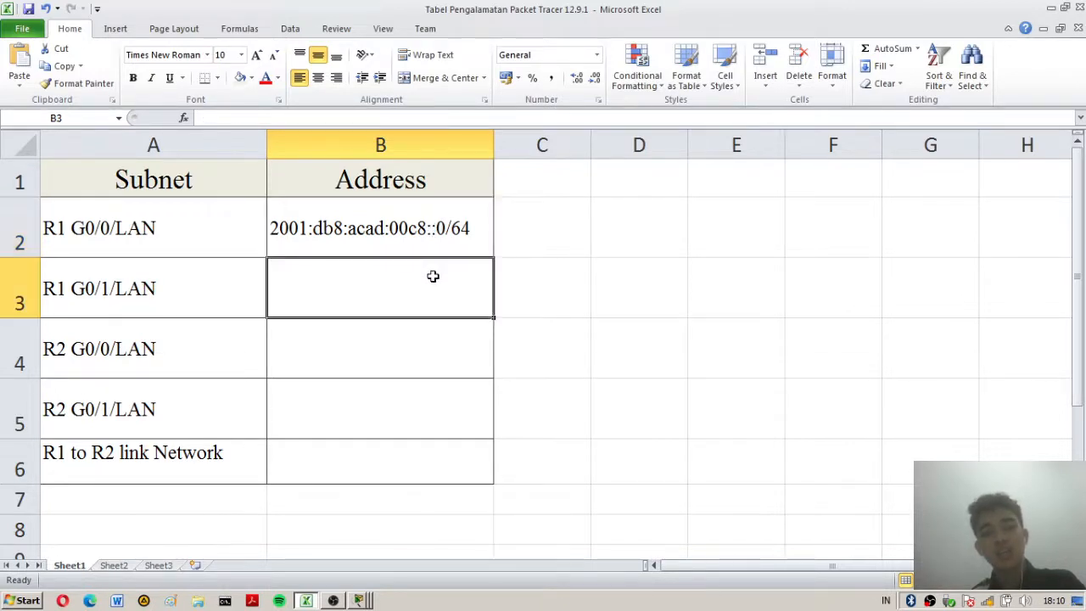
click(443, 240)
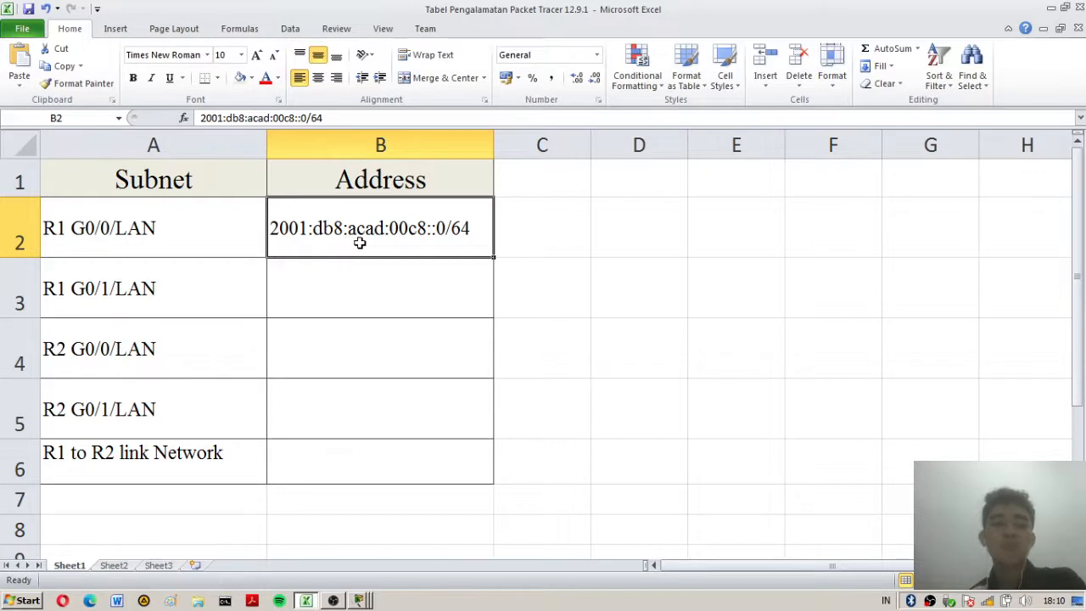
key(ctrl+c)
click(444, 271)
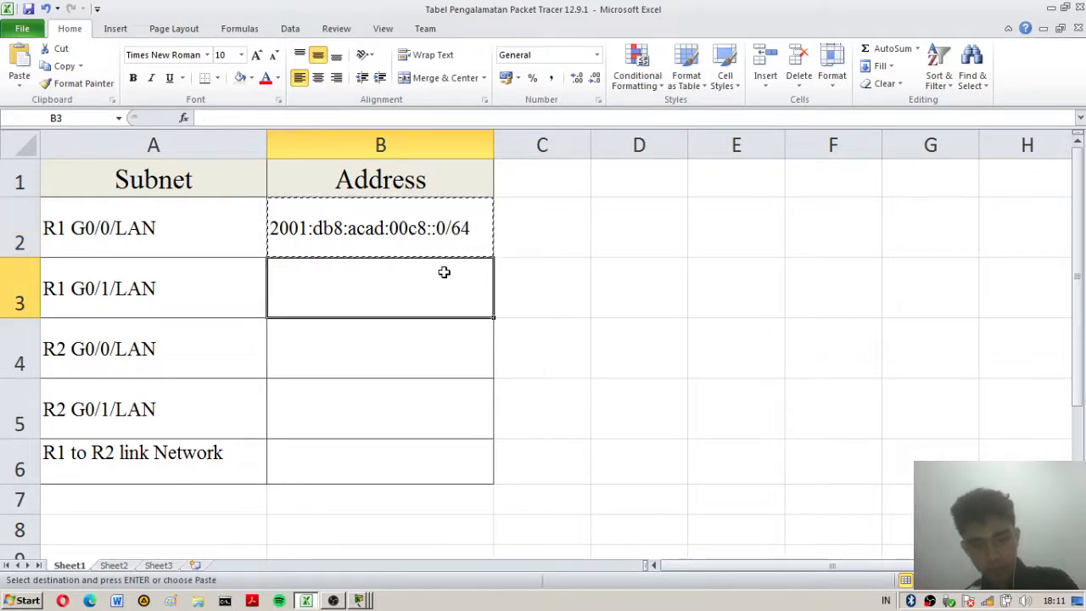
key(ctrl+v)
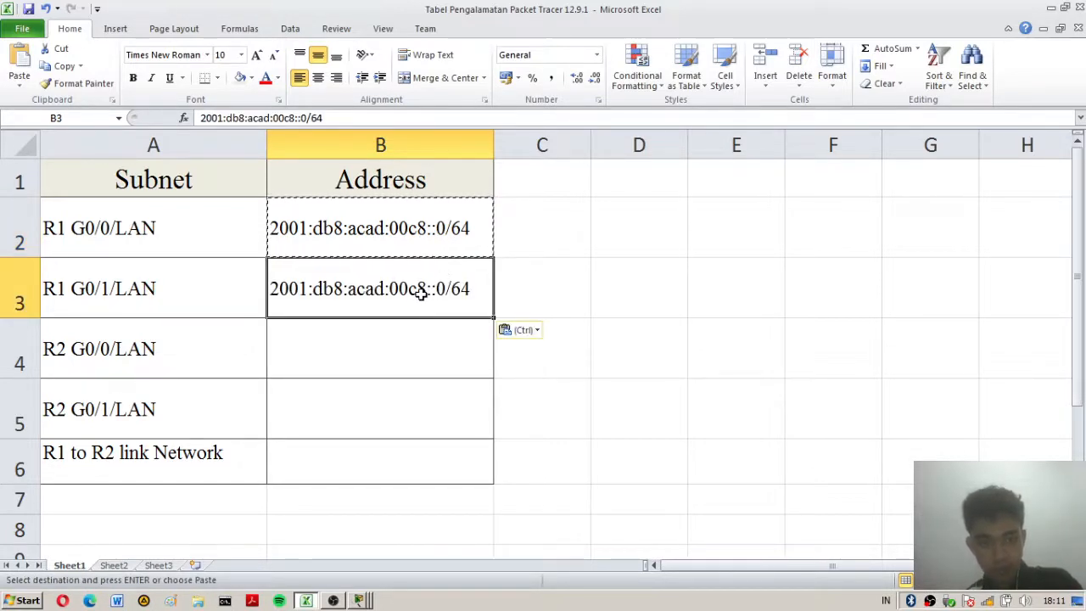
double_click(429, 288)
key(BackSpace)
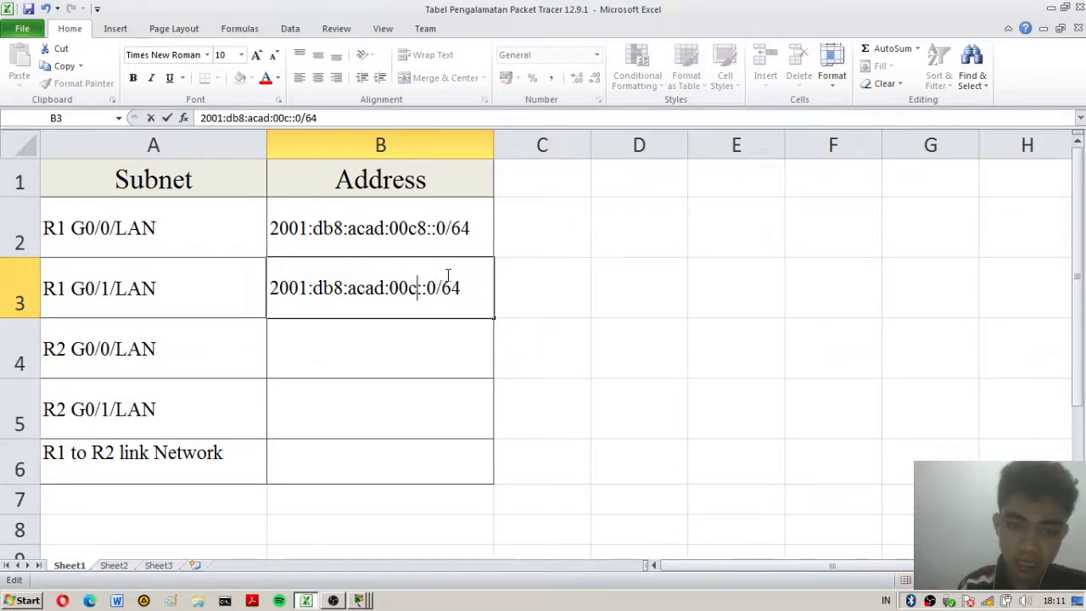
text(9)
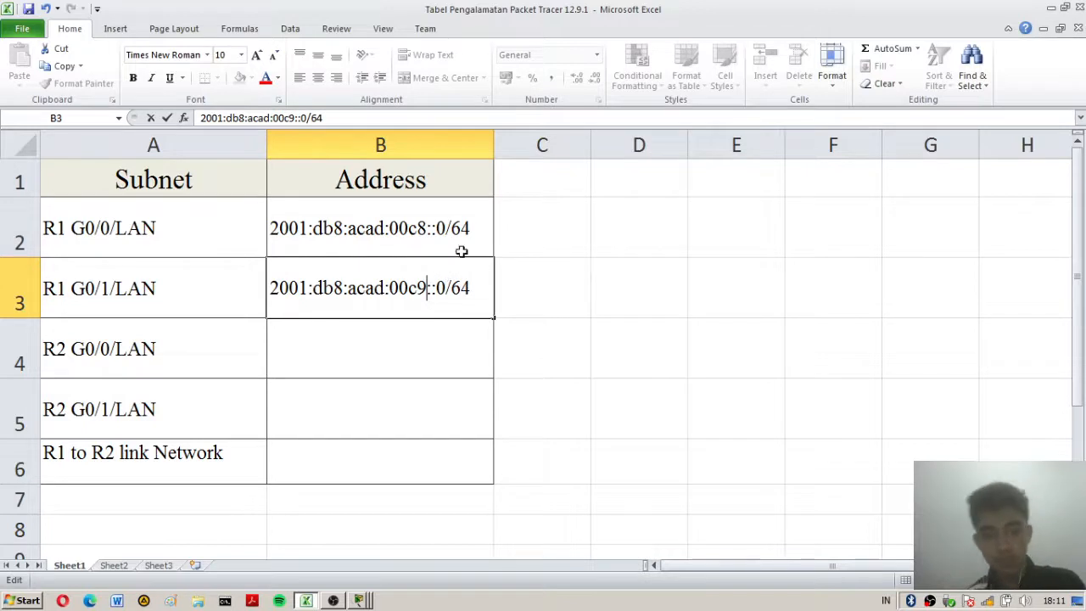
click(461, 332)
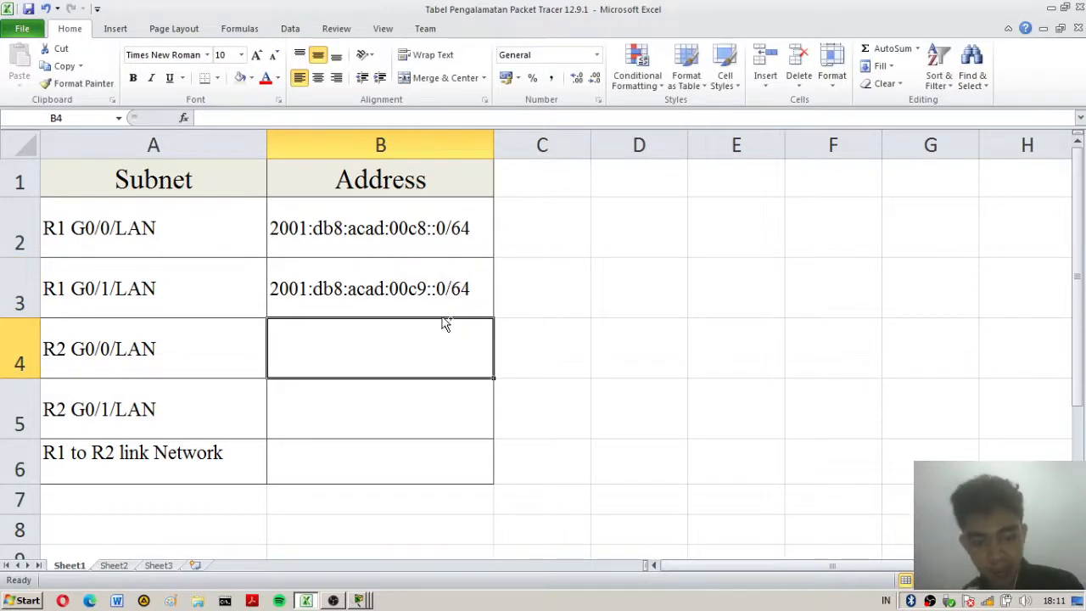
Copy the R1 G0/1/LAN address into B4 for R2 G0/0/LAN and change it to 2001:db8:acad:00ca::0/64.
click(430, 306)
key(ctrl+c)
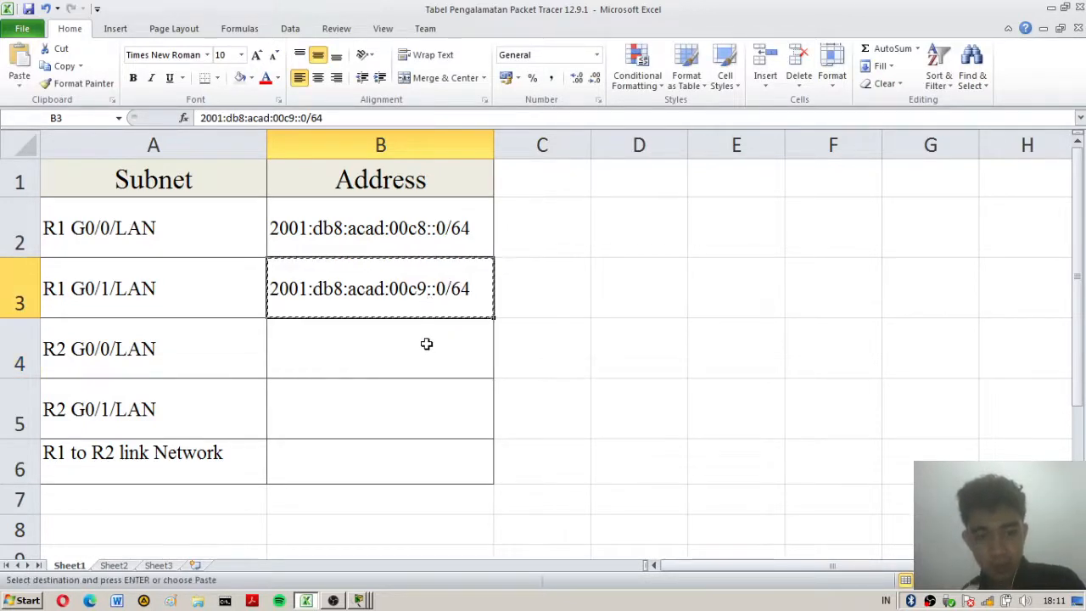
click(427, 344)
key(ctrl+v)
double_click(426, 350)
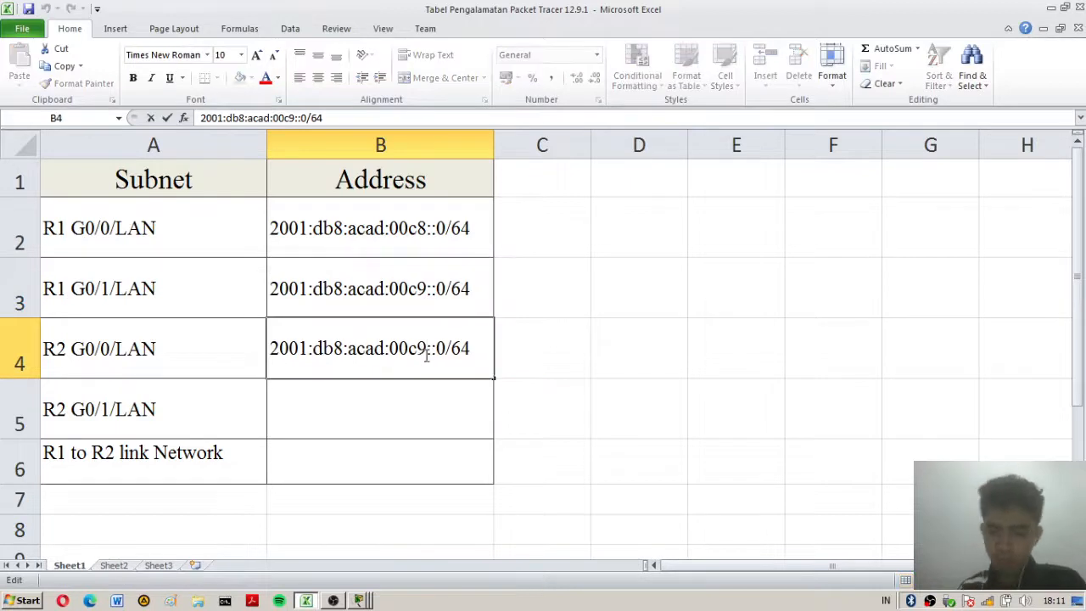
key(BackSpace)
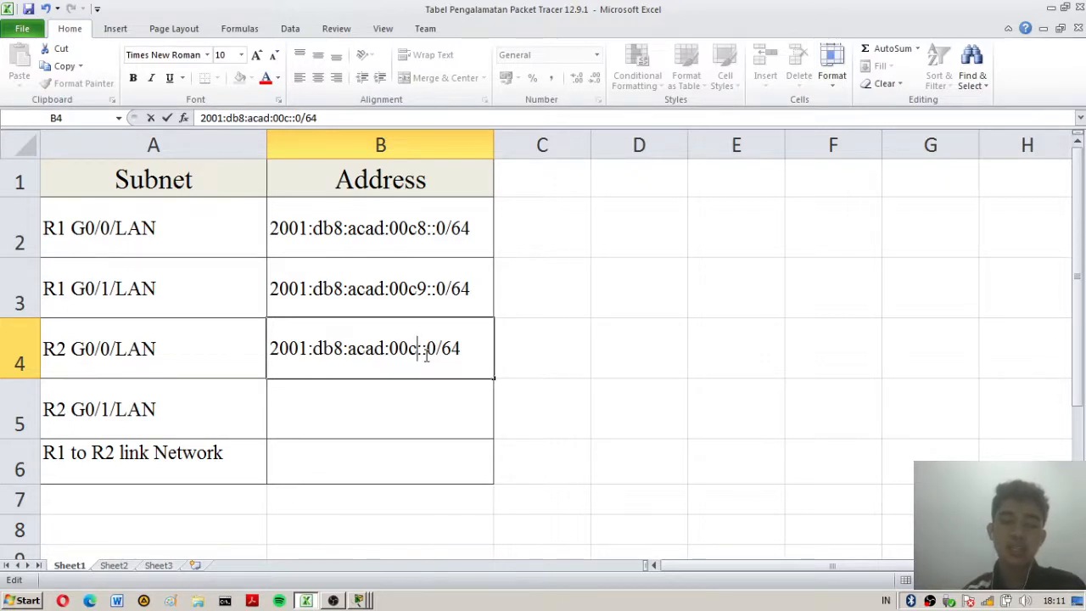
text(a)
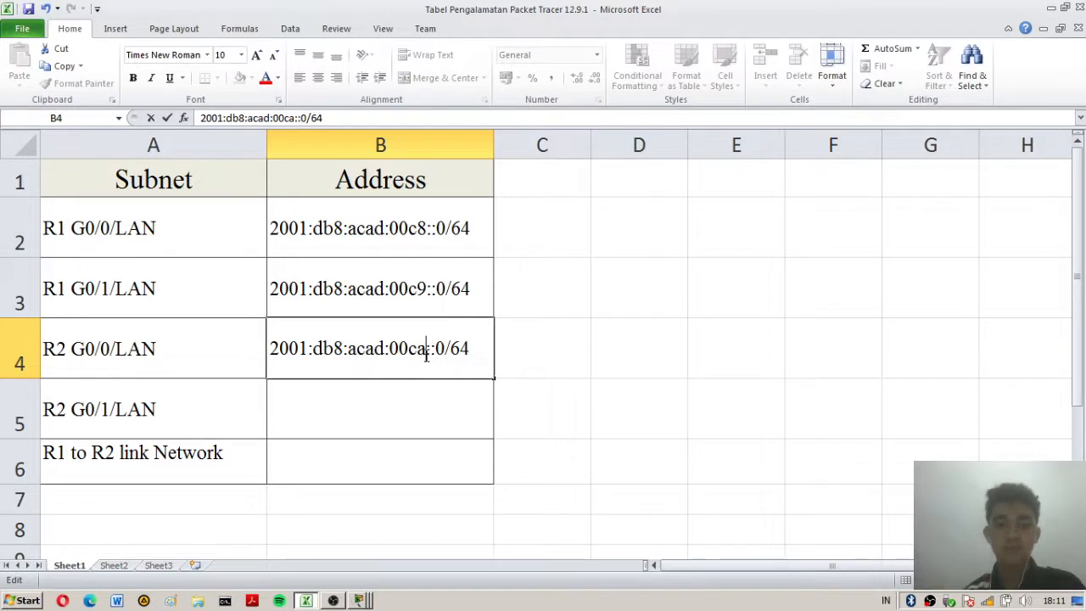
double_click(417, 405)
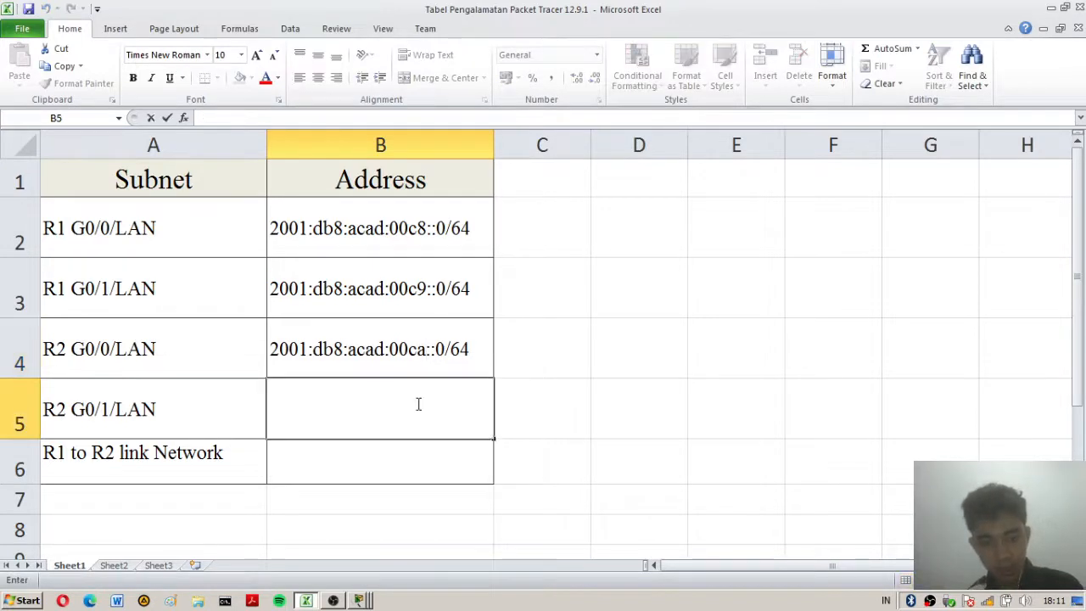
Copy the R2 G0/0/LAN address into B5 for R2 G0/1/LAN and change it to 2001:db8:acad:00cb::0/64.
click(417, 360)
key(ctrl+c)
click(412, 403)
key(ctrl+v)
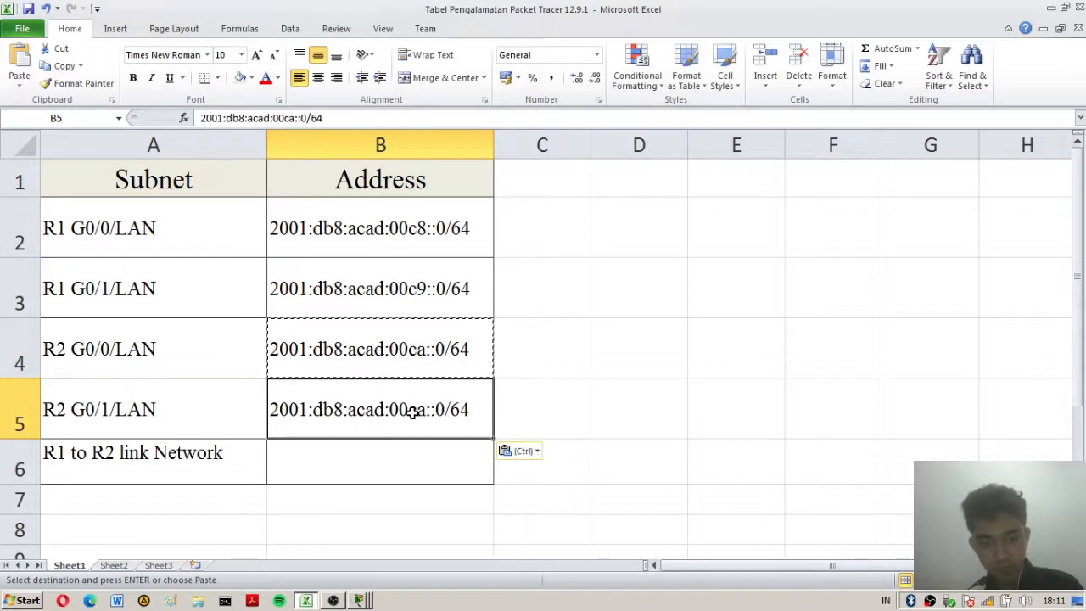
double_click(426, 411)
key(BackSpace)
text(b)
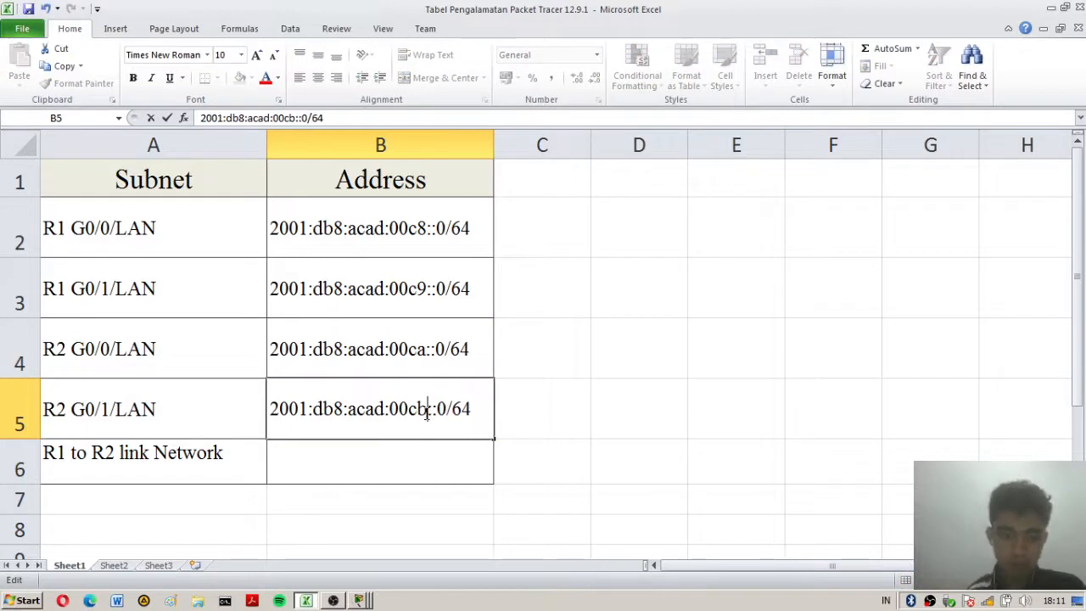
double_click(425, 445)
Copy the R2 G0/1/LAN address into B6 for the R1 to R2 link network and change it to 2001:db8:acad:00cc::0/64.
click(429, 412)
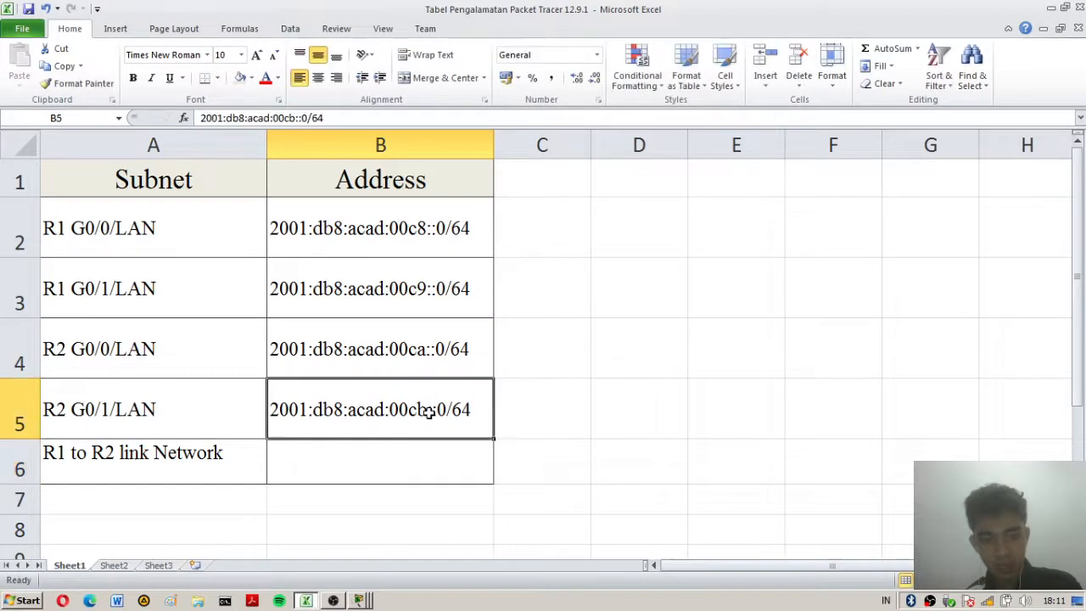
click(431, 449)
click(437, 416)
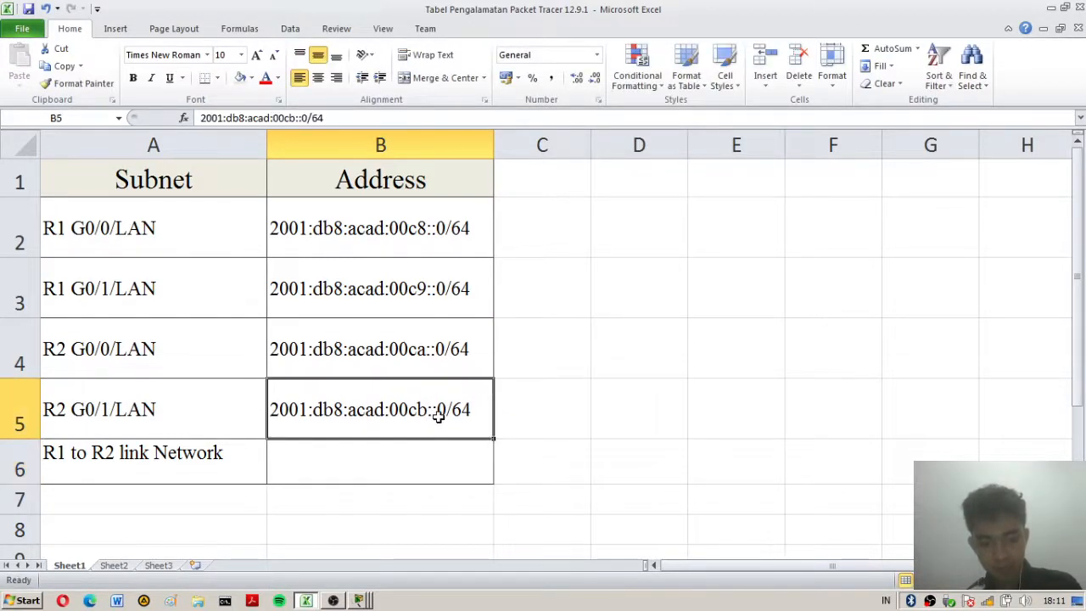
key(ctrl+c)
click(431, 446)
key(ctrl+v)
double_click(430, 459)
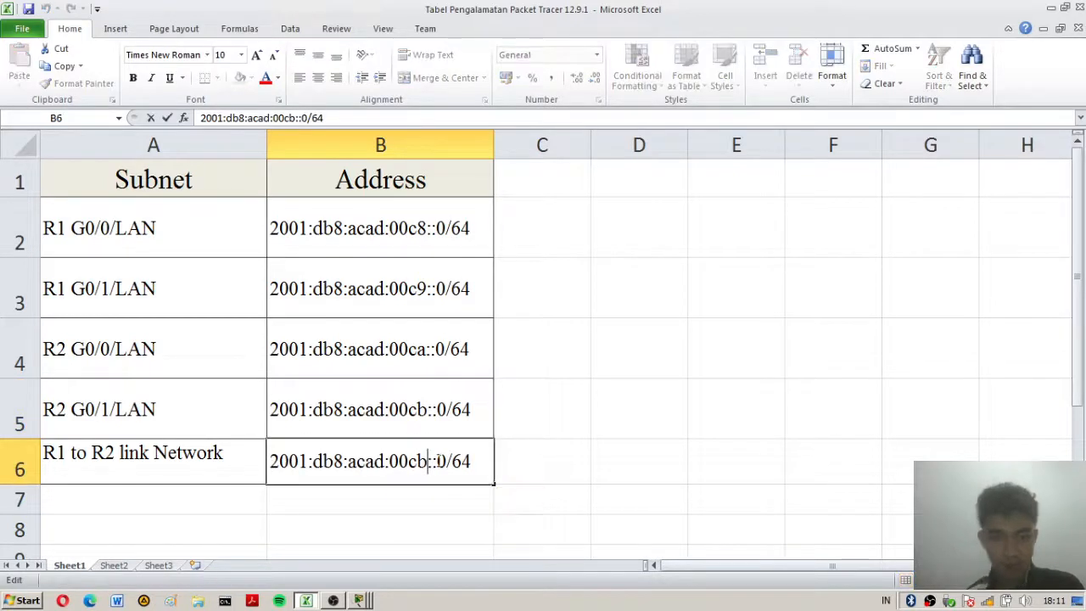
key(BackSpace)
text(c)
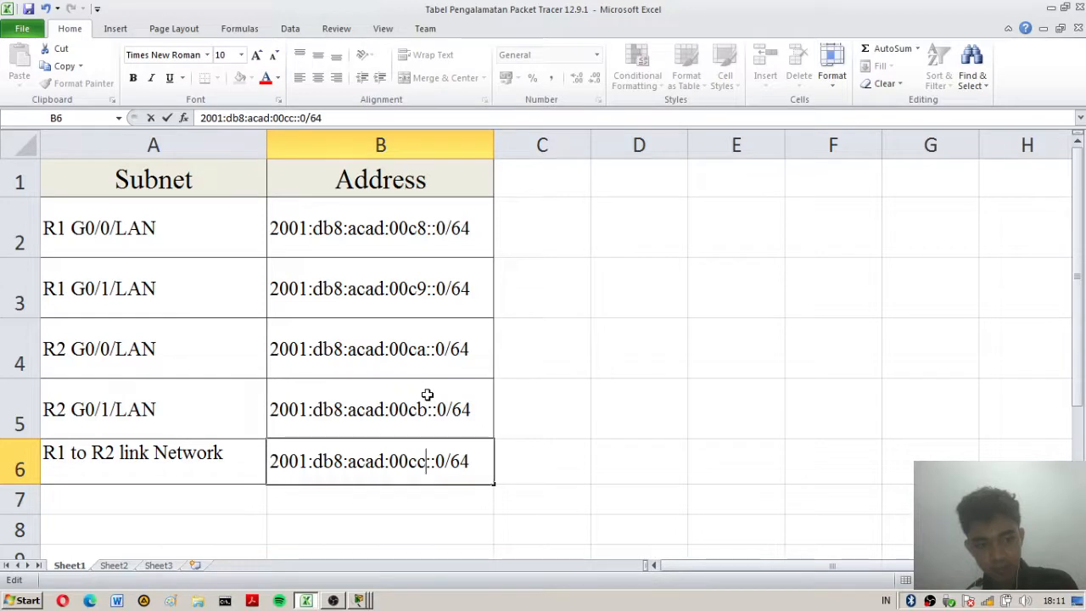
click(572, 465)
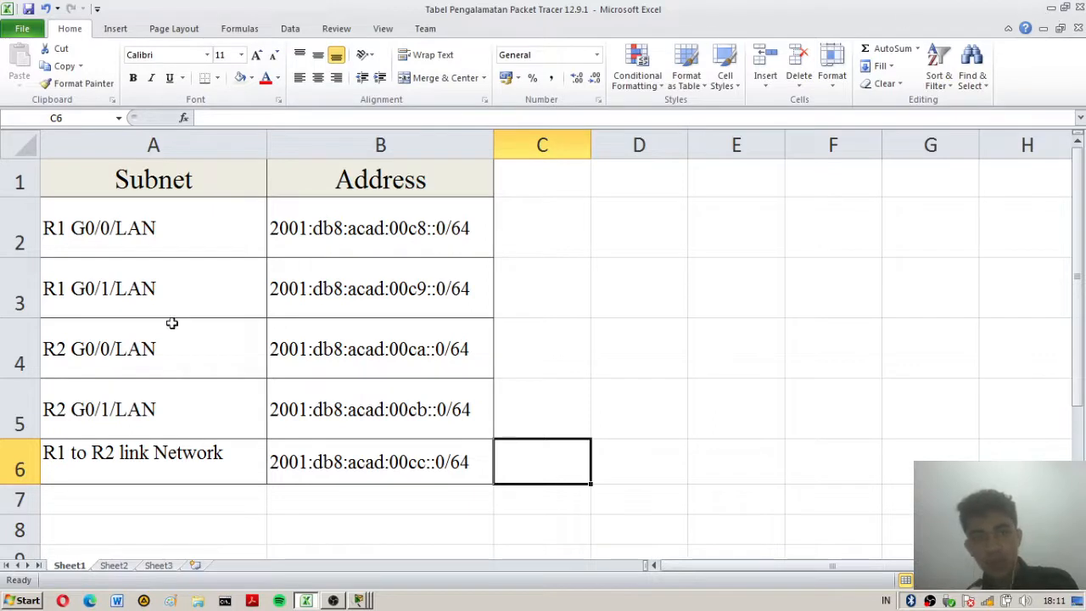
Return to Packet Tracer, review the Step 2 addressing instructions and bring up router R1's command line interface.
click(1050, 12)
scroll(702, 375, down, 1)
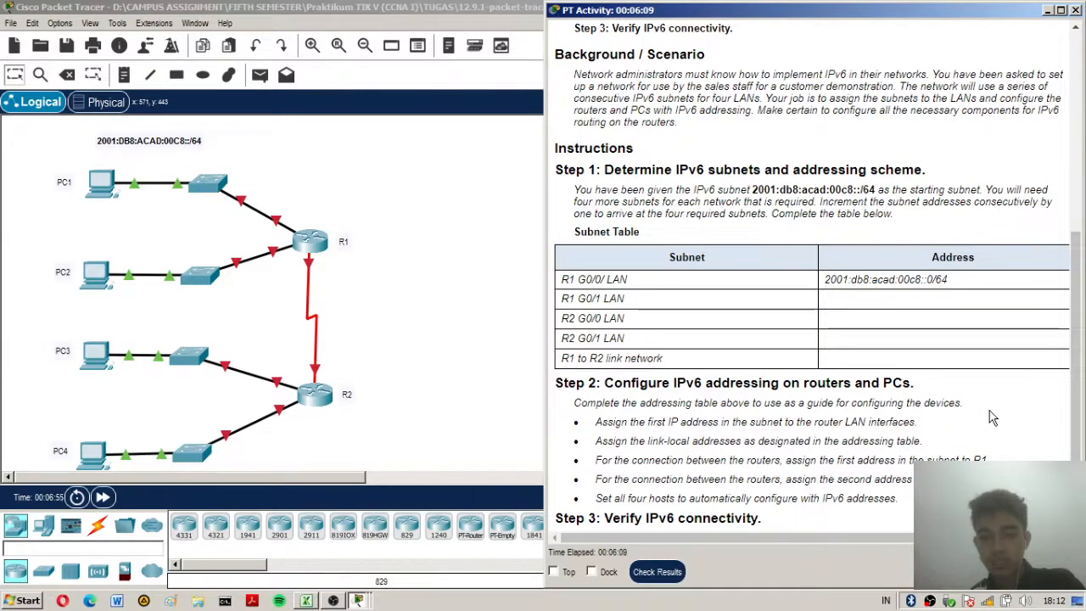
scroll(992, 417, down, 1)
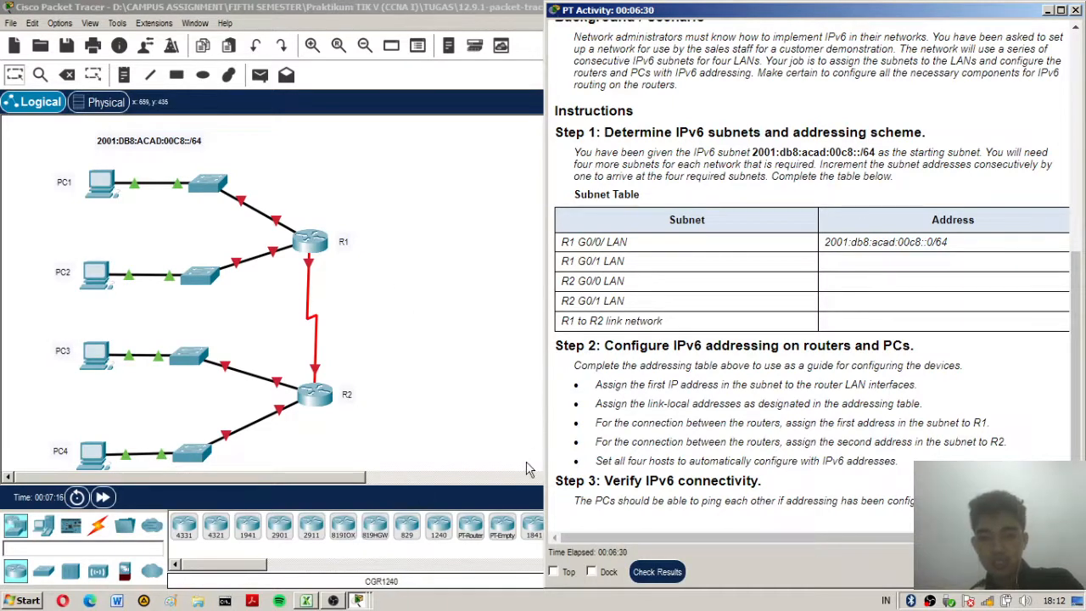
click(358, 600)
click(328, 551)
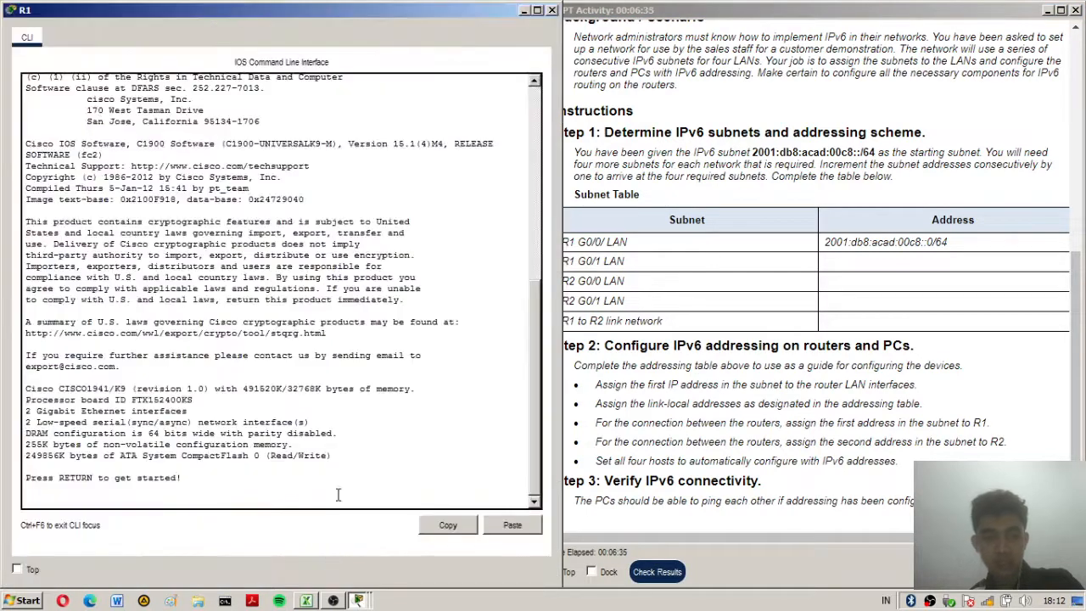
Start the R1 console session, enter privileged EXEC mode with ena and global configuration mode with conf ter.
key(Return)
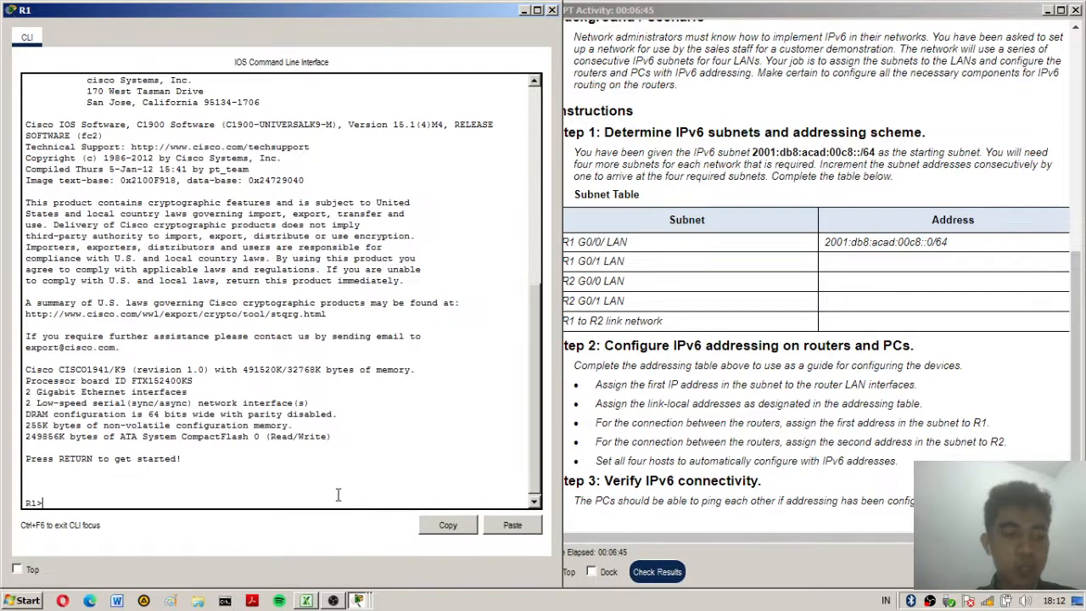
text(en)
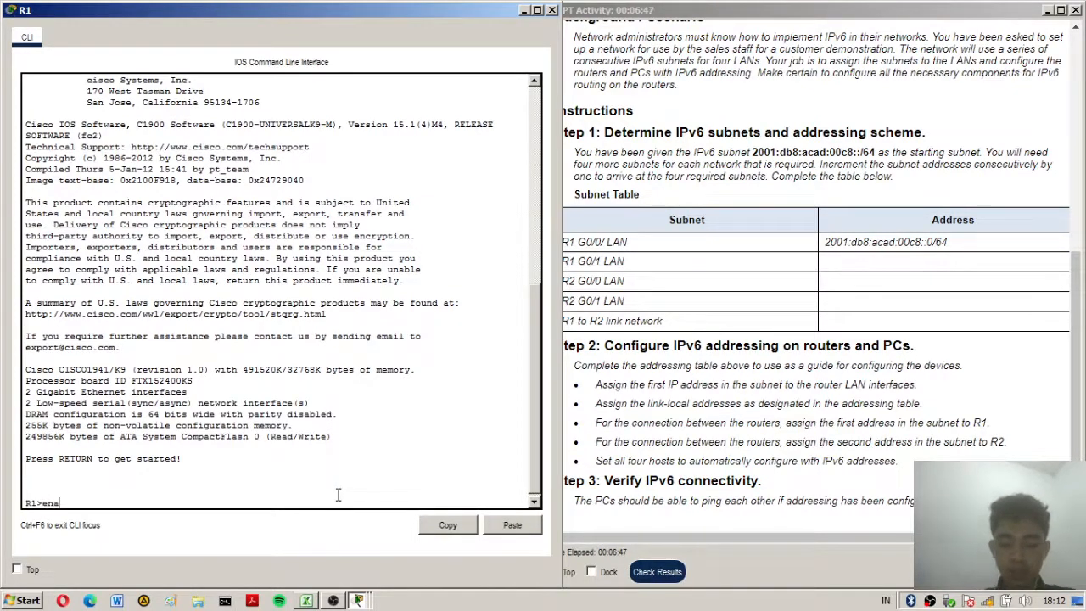
text(a)
key(Return)
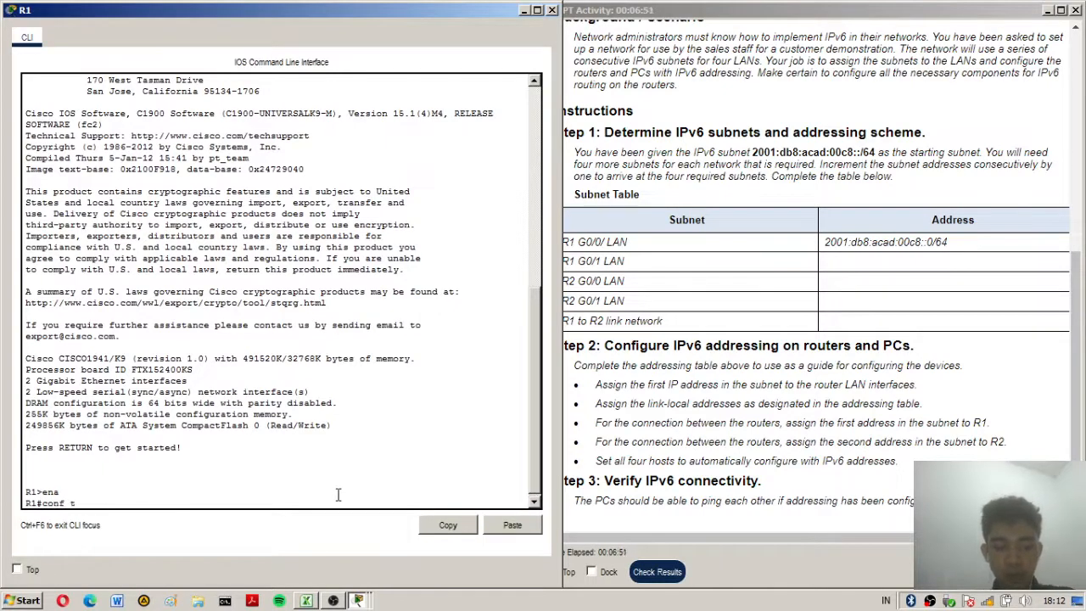
text(conf ter)
key(Return)
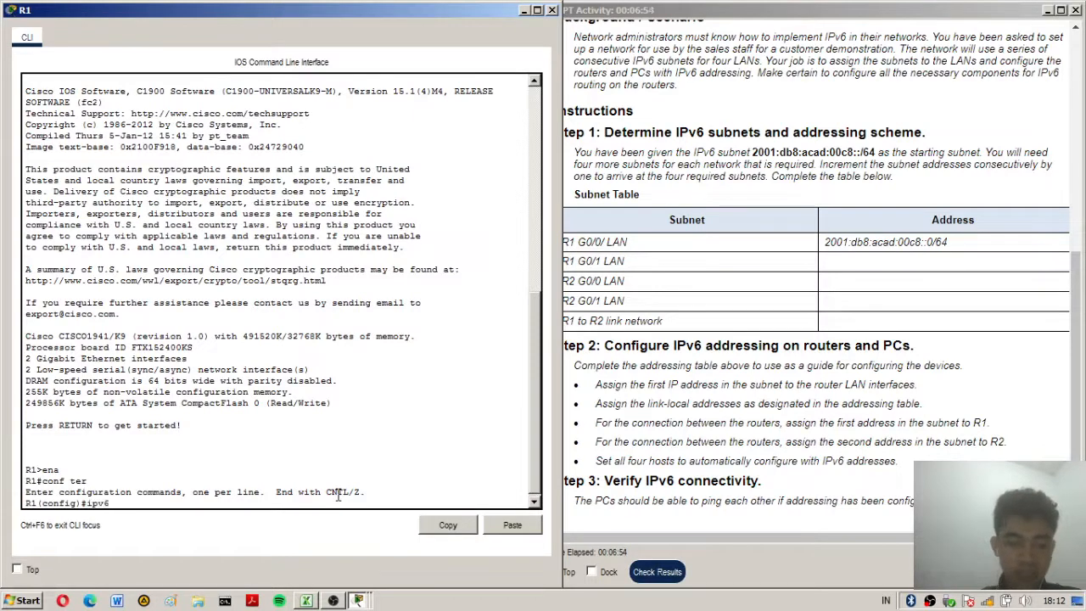
Enable IPv6 routing on R1 with ipv6 unicast-routing and enter configuration mode for interface g0/0.
text(ipv6 unicast-routing)
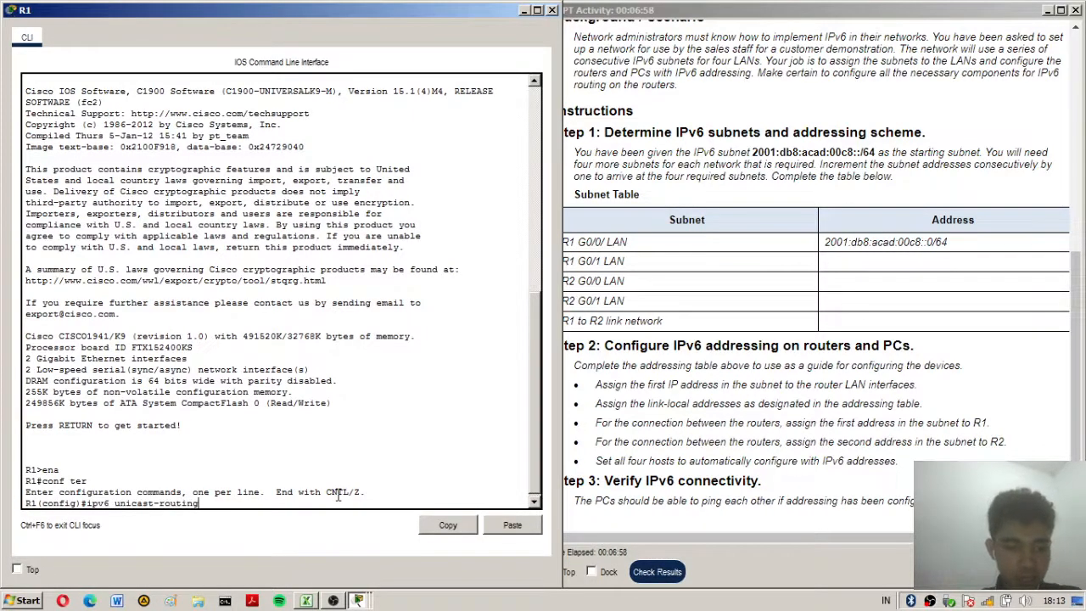
key(Return)
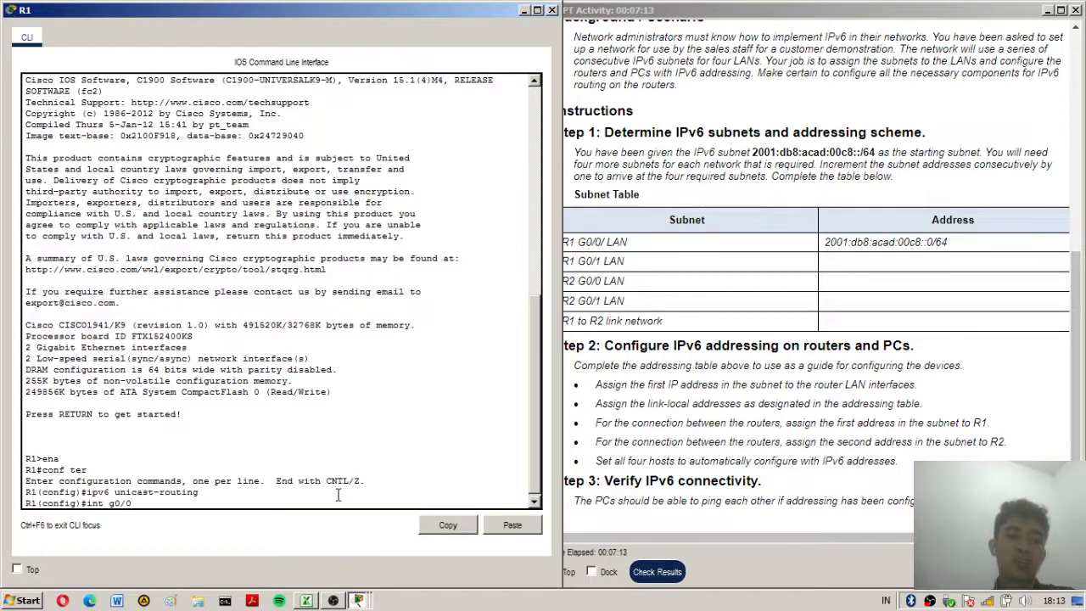
key(Return)
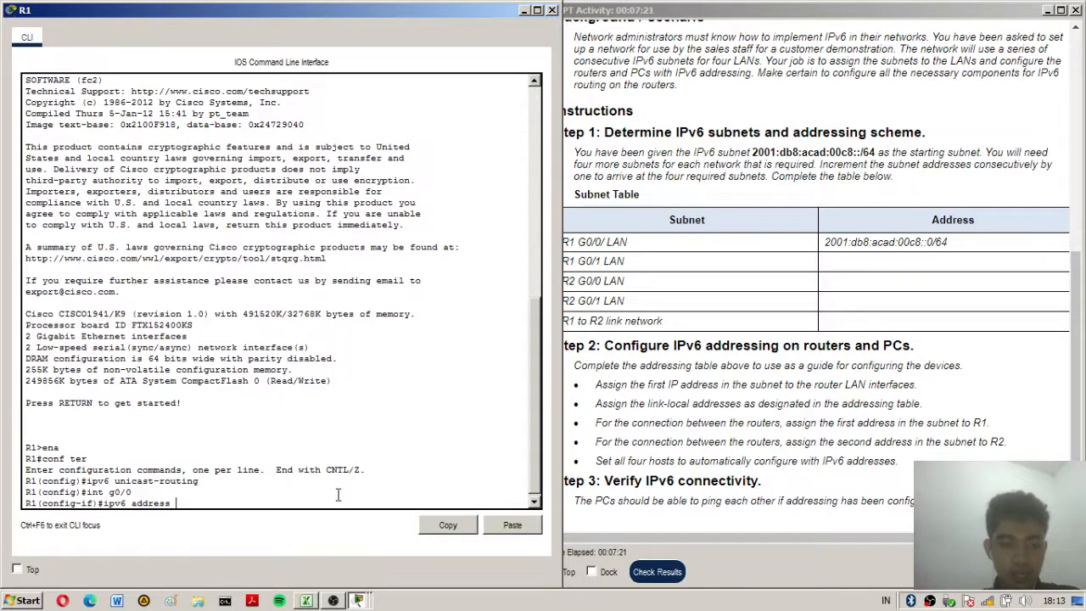
Assign the IPv6 address 2001:db8:acad:c8::1/64 to R1's g0/0 interface.
text(20)
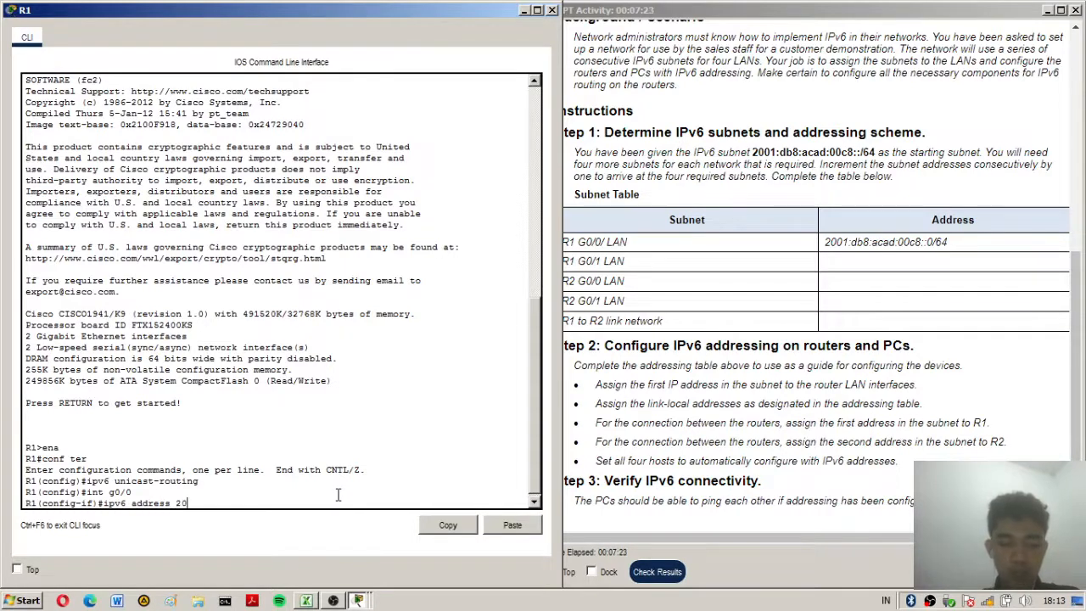
text(01:)
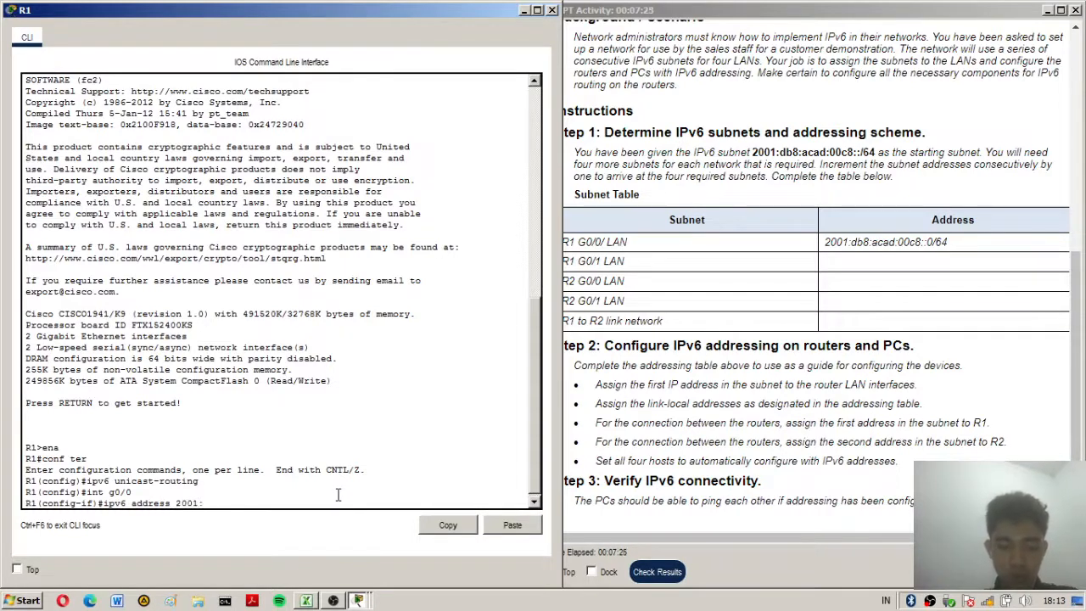
text(db8)
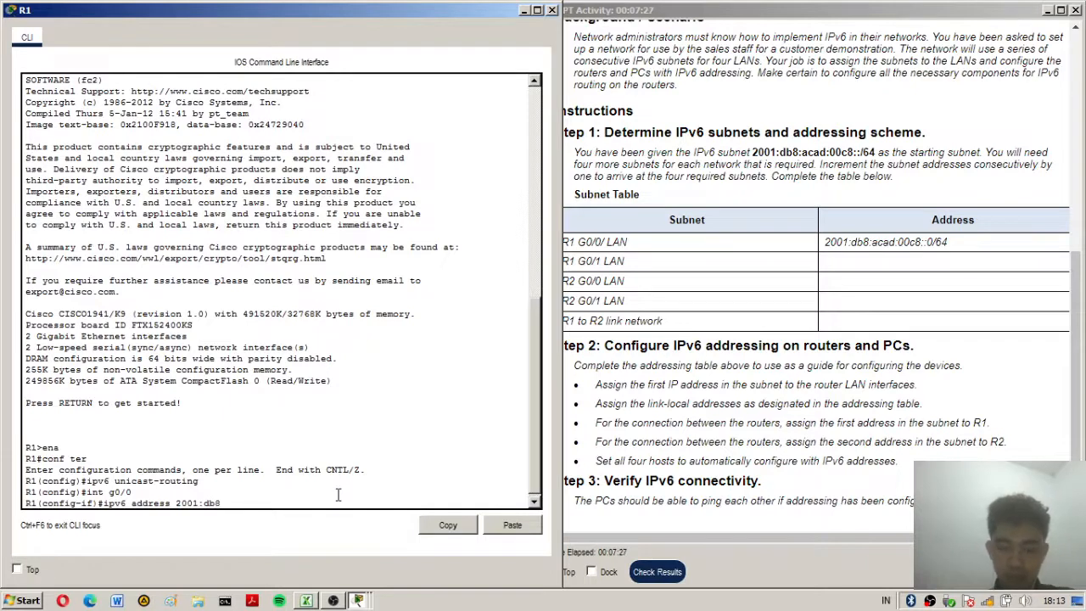
text(:acad)
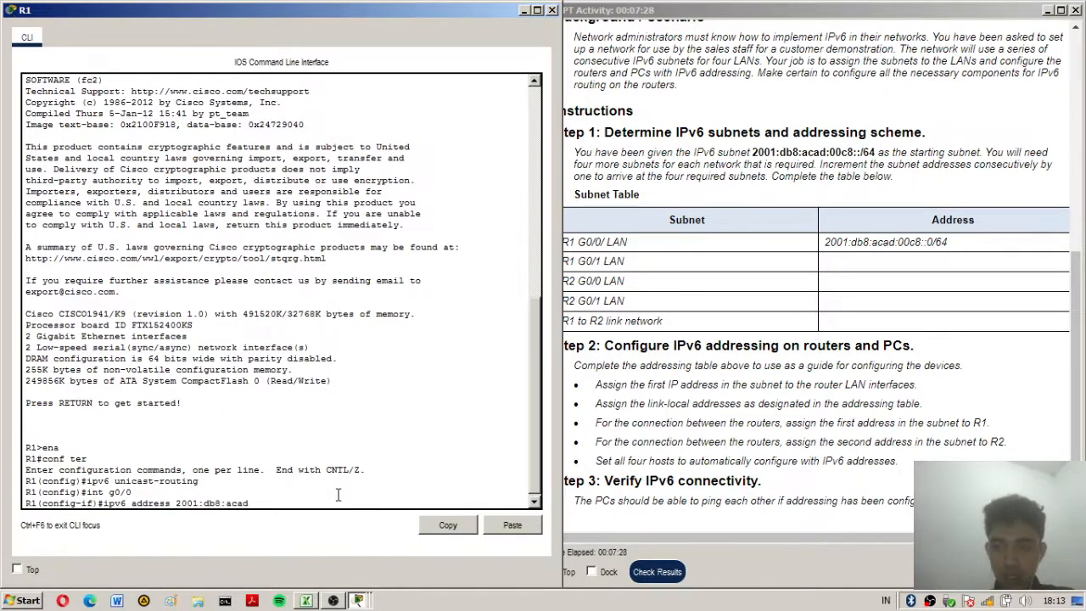
text(:c0:)
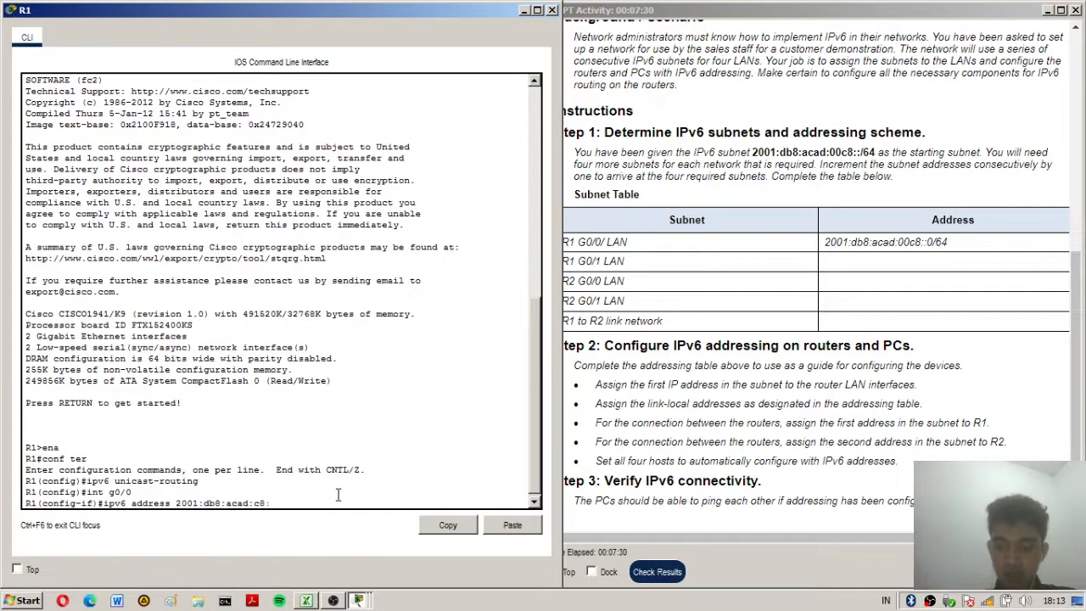
text(:1/6)
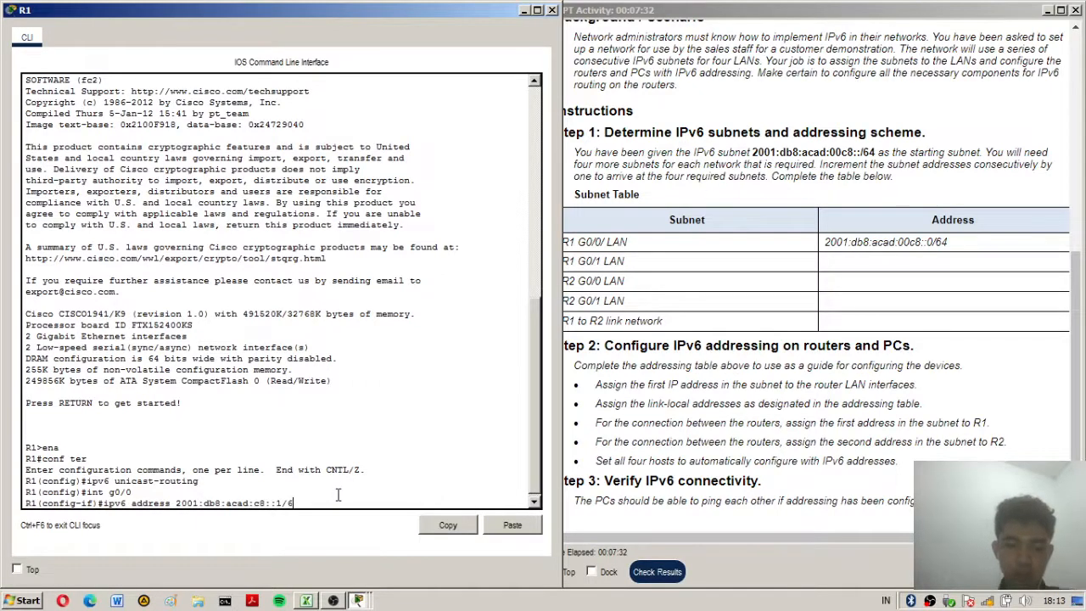
text(4)
key(Return)
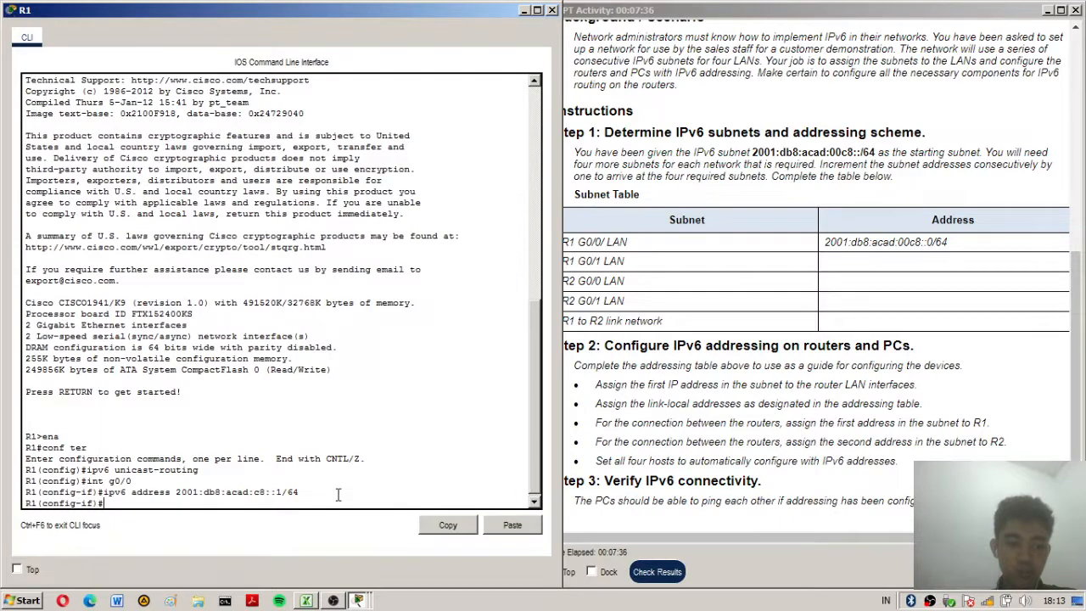
Assign fe80::1 as the link-local address of R1's g0/0 interface and enable the interface with no sh.
text(ipv)
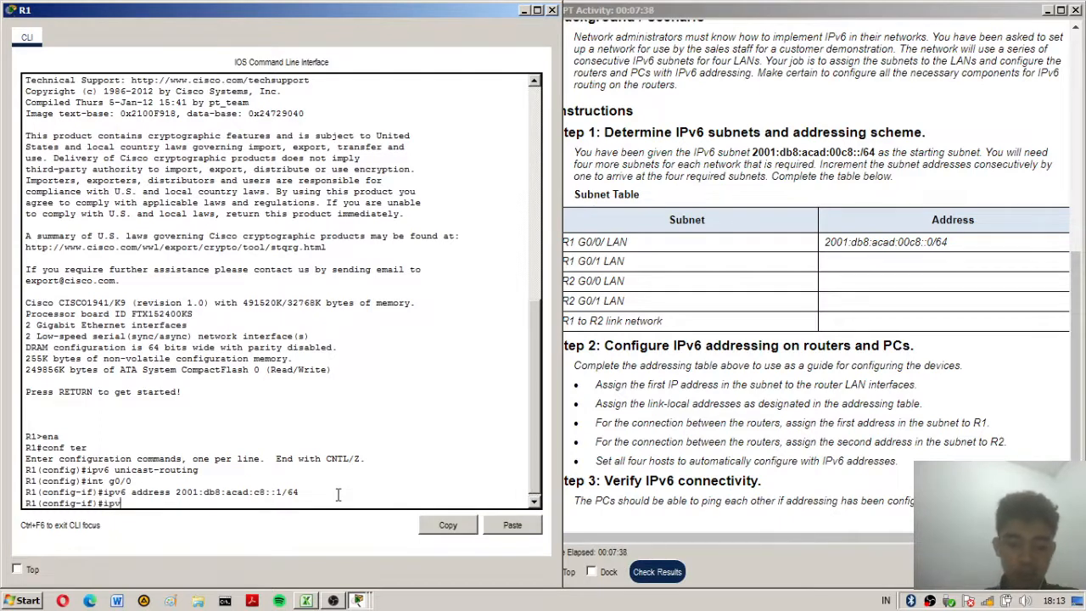
text(6 address)
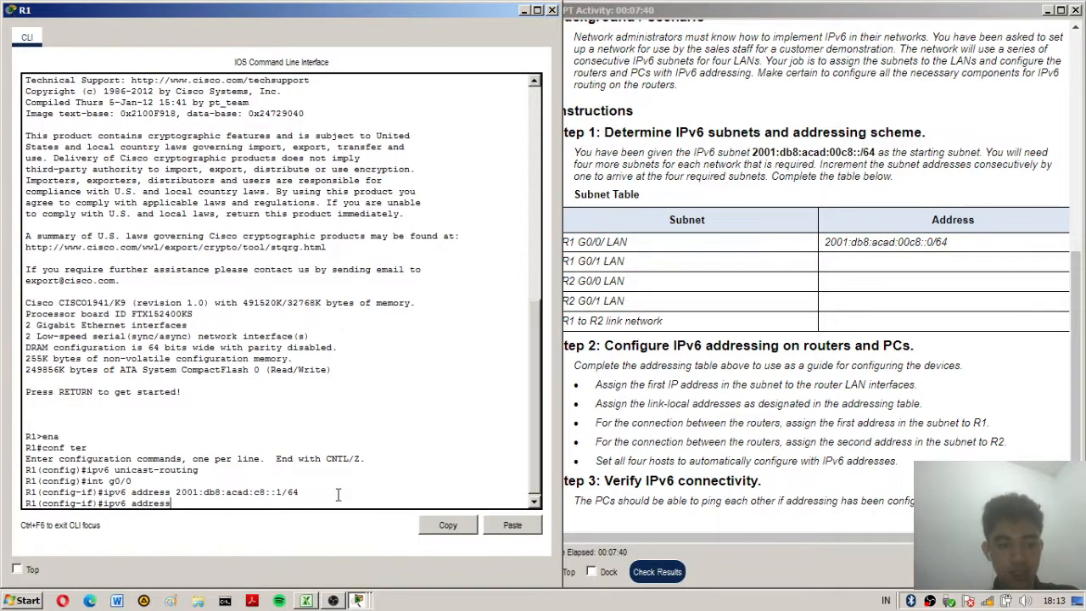
text( fe80::1)
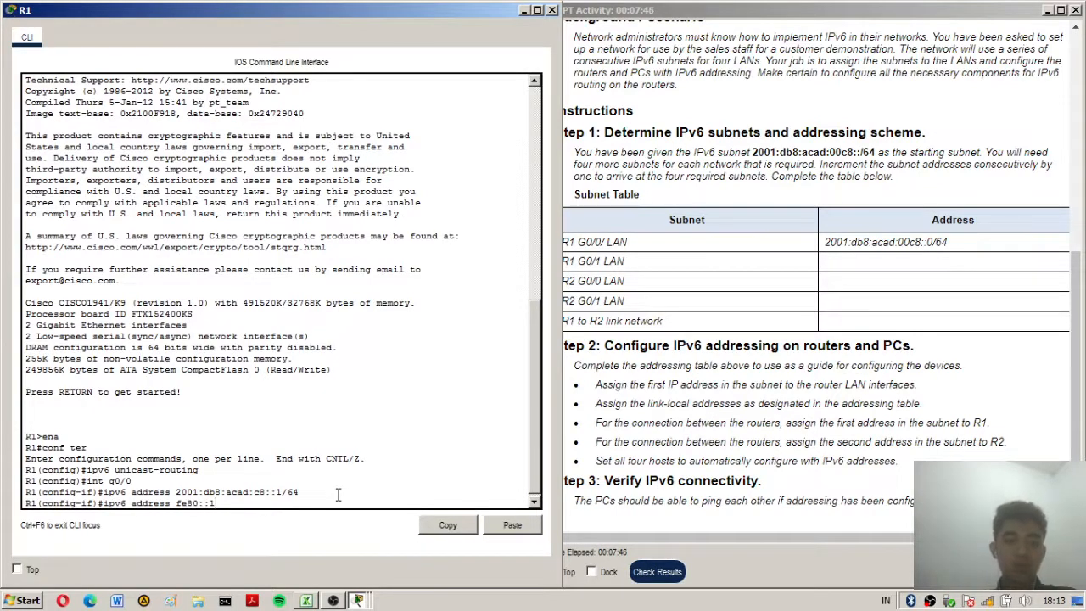
text(link-local)
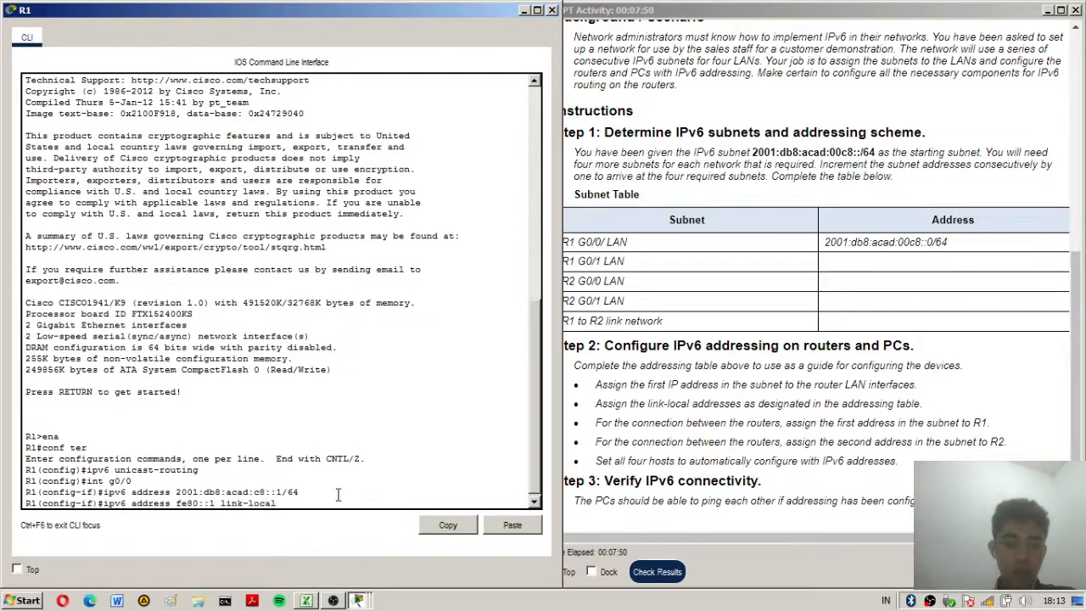
key(Return)
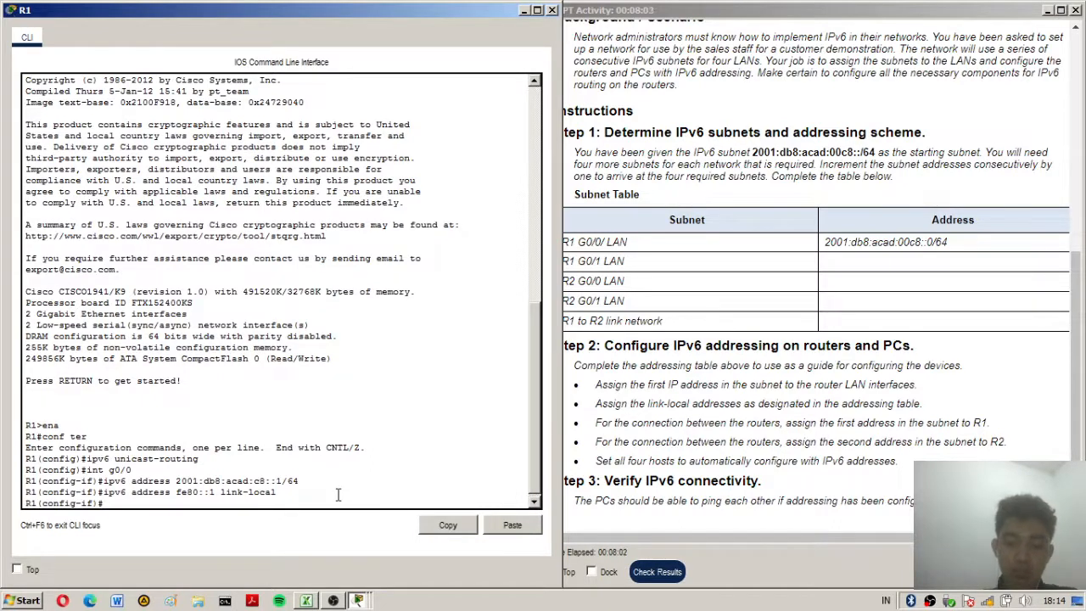
text(no sh)
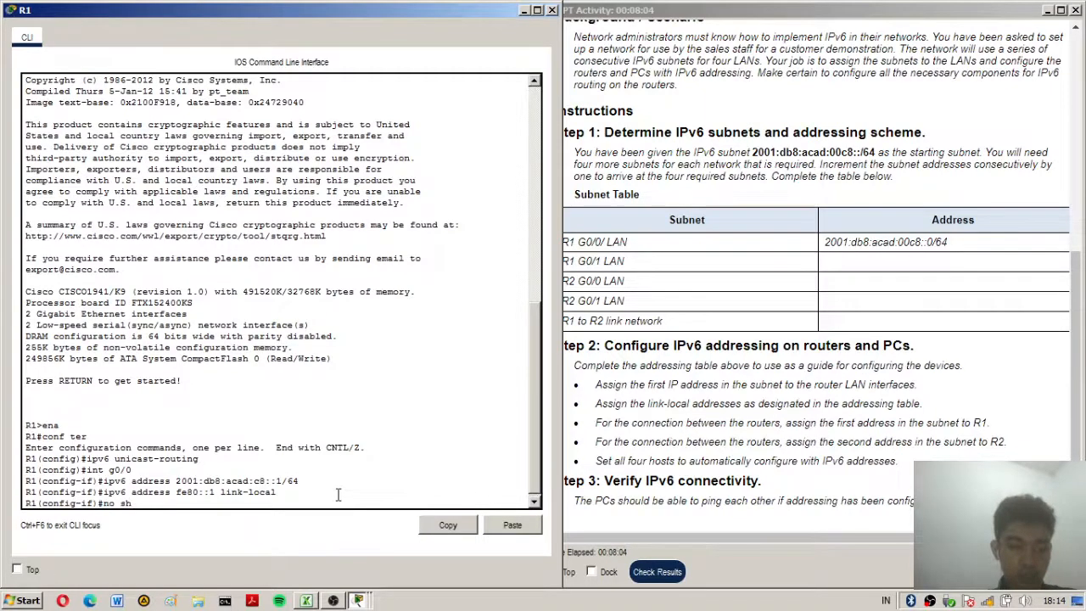
key(Return)
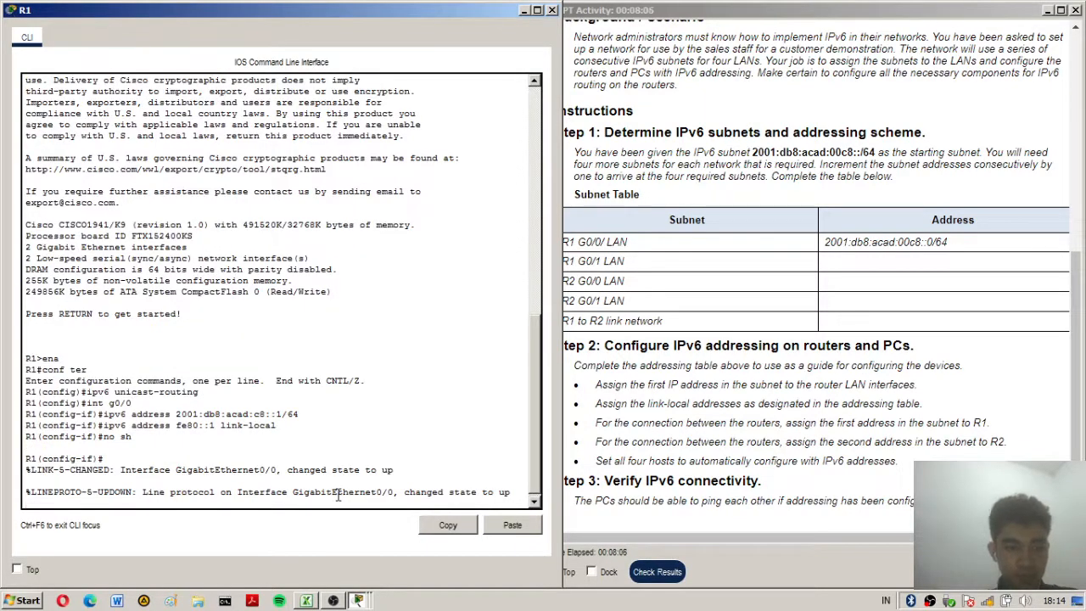
key(Return)
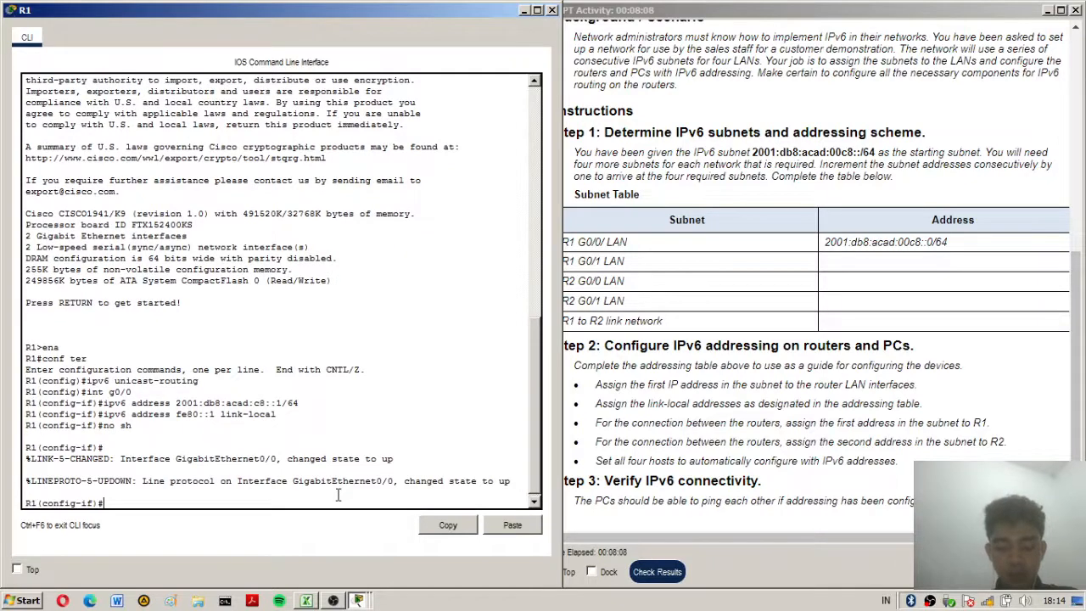
Enter R1's interface g0/1 and assign it the IPv6 address 2001:db8:acad:c9::1/64.
text(int )
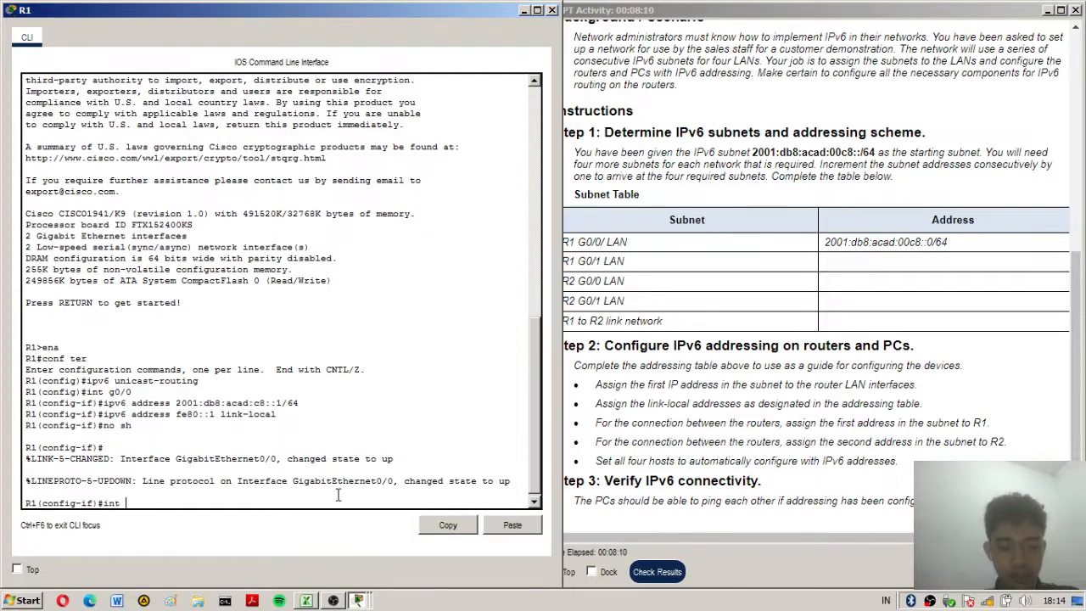
text(g0/1)
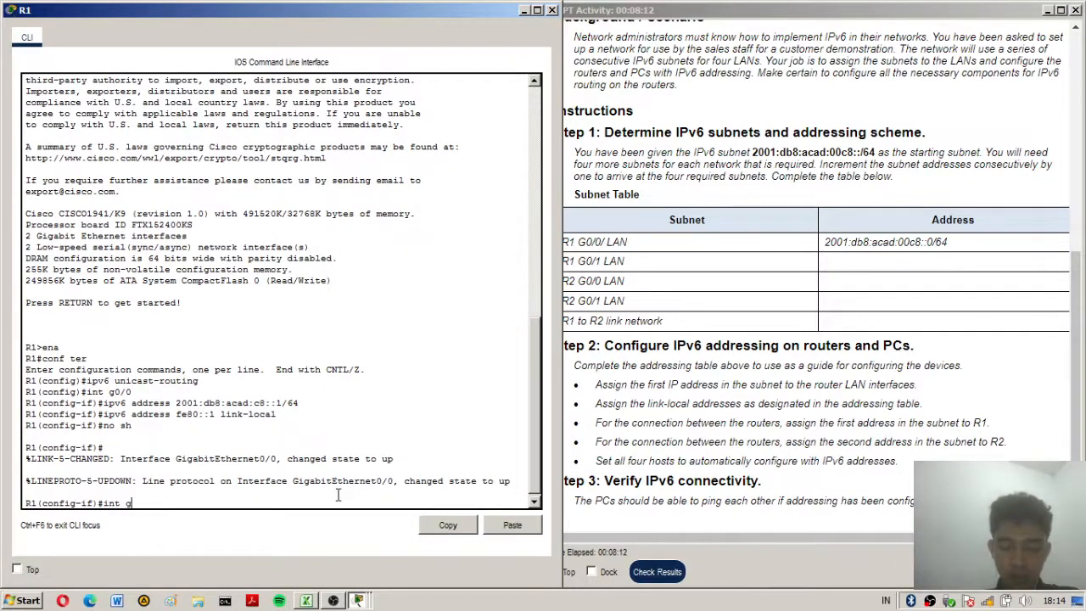
key(Return)
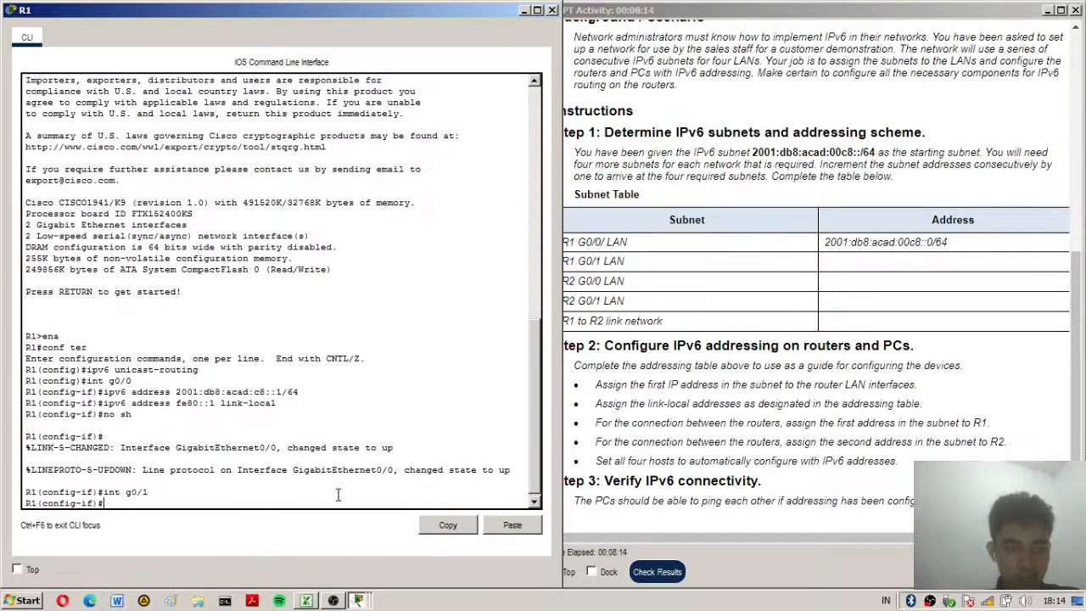
key(Up)
key(Up)
key(Up)
key(Up)
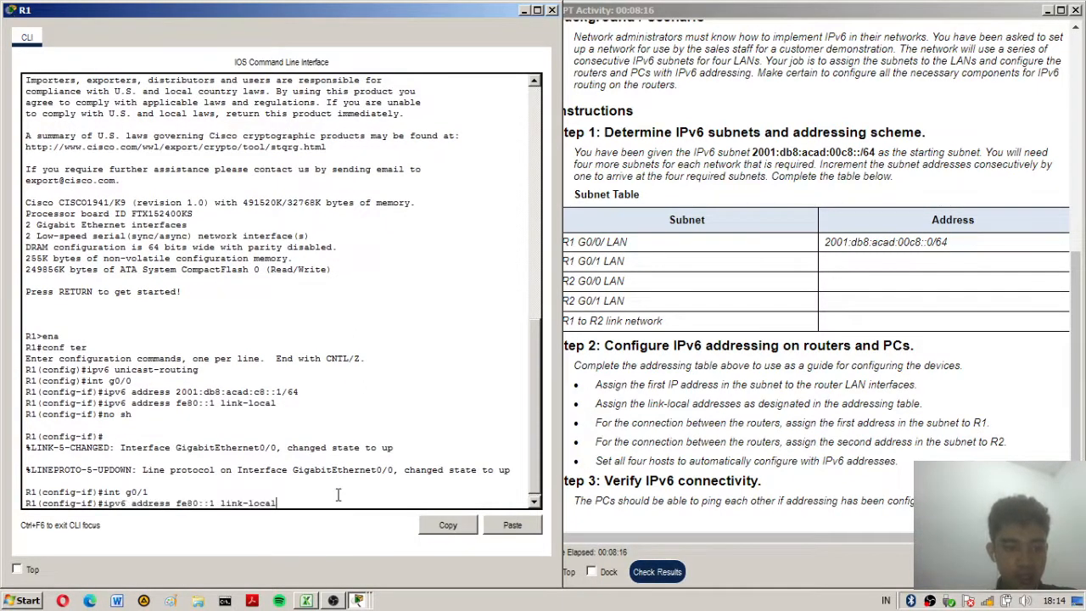
key(Left)
key(Left)
key(Left)
key(Left)
key(Left)
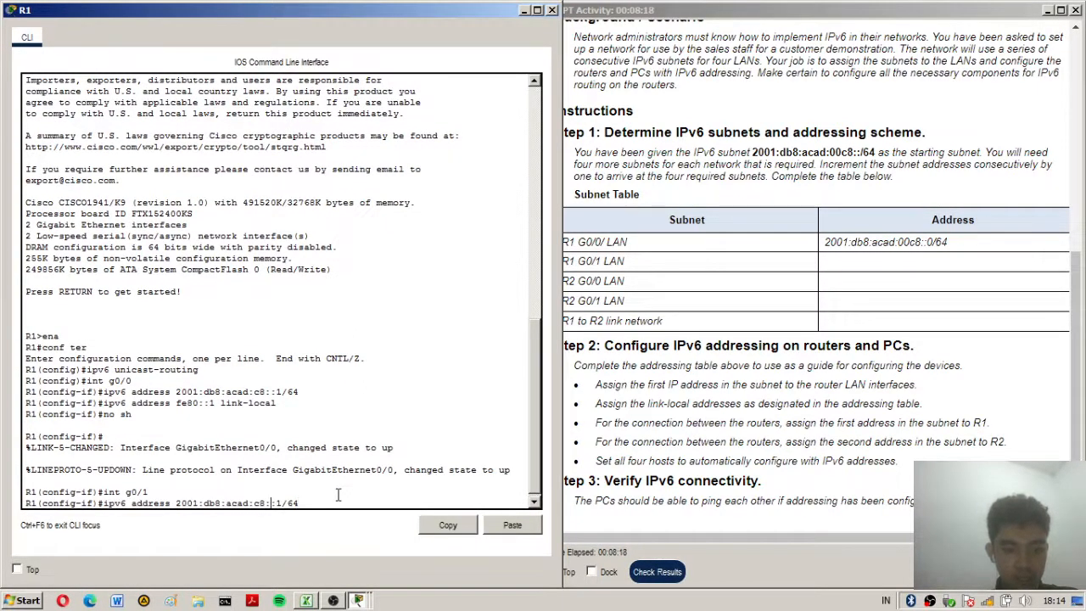
key(BackSpace)
text(9)
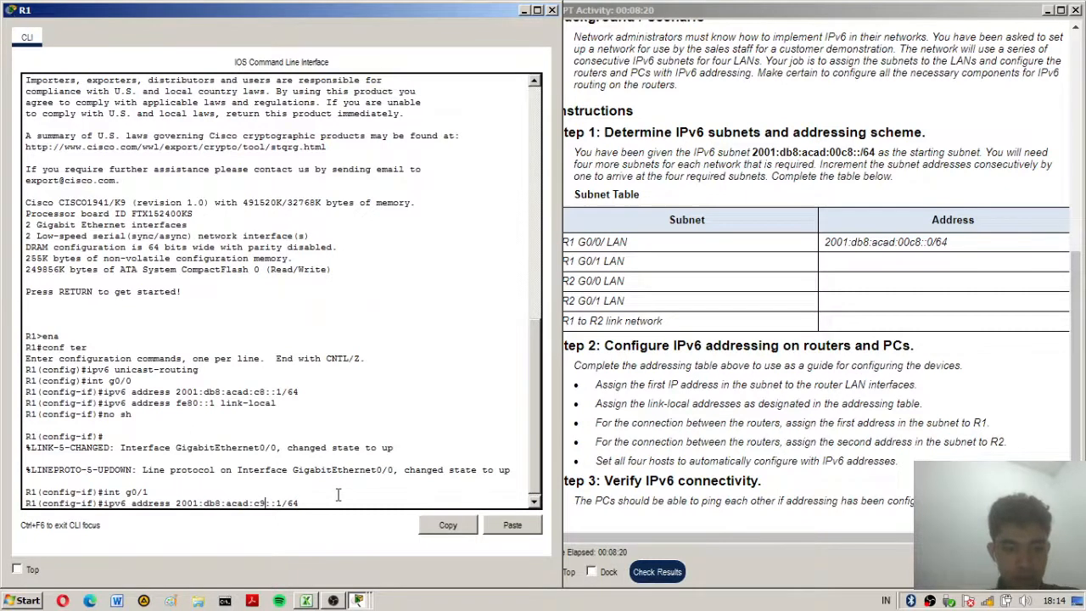
key(Return)
Assign fe80::1 as the link-local address of R1's g0/1 interface and enable the interface with no sh.
key(Up)
key(Up)
key(Up)
key(Up)
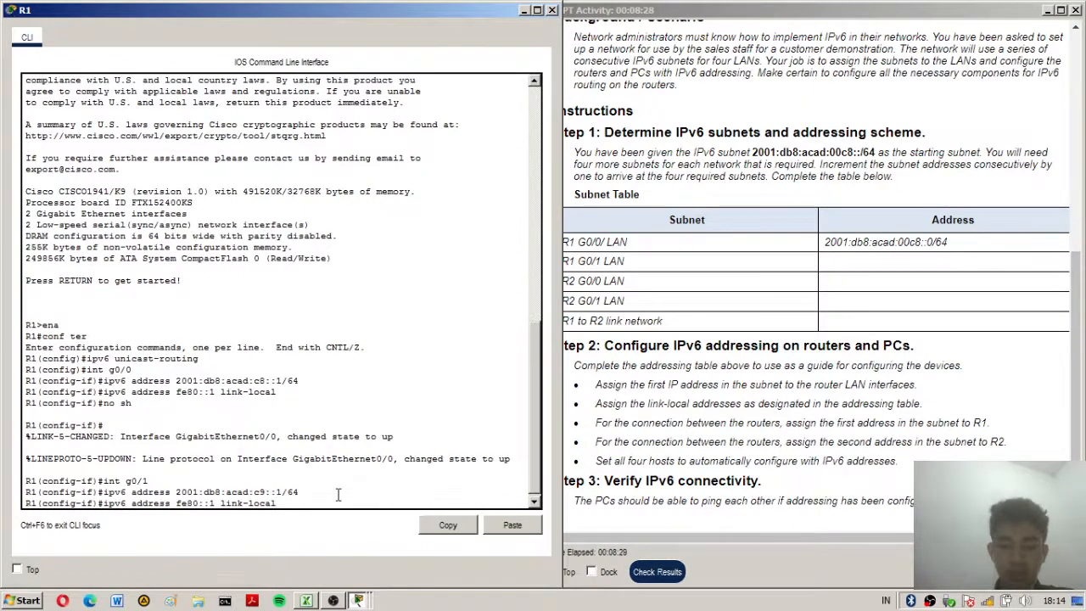
key(Return)
key(Up)
key(Up)
key(Up)
key(Up)
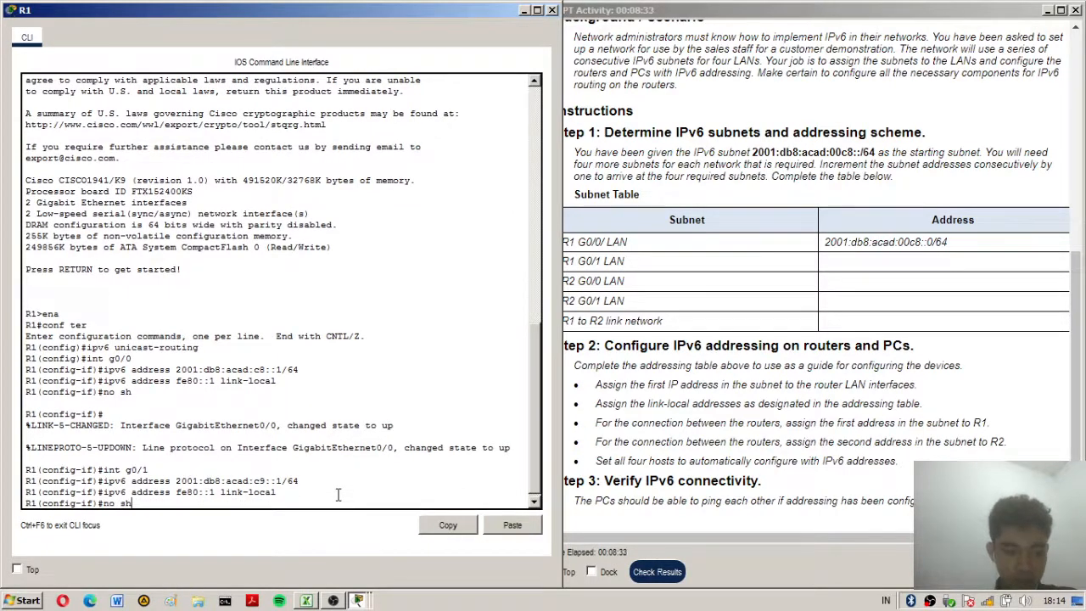
key(Return)
key(Return)
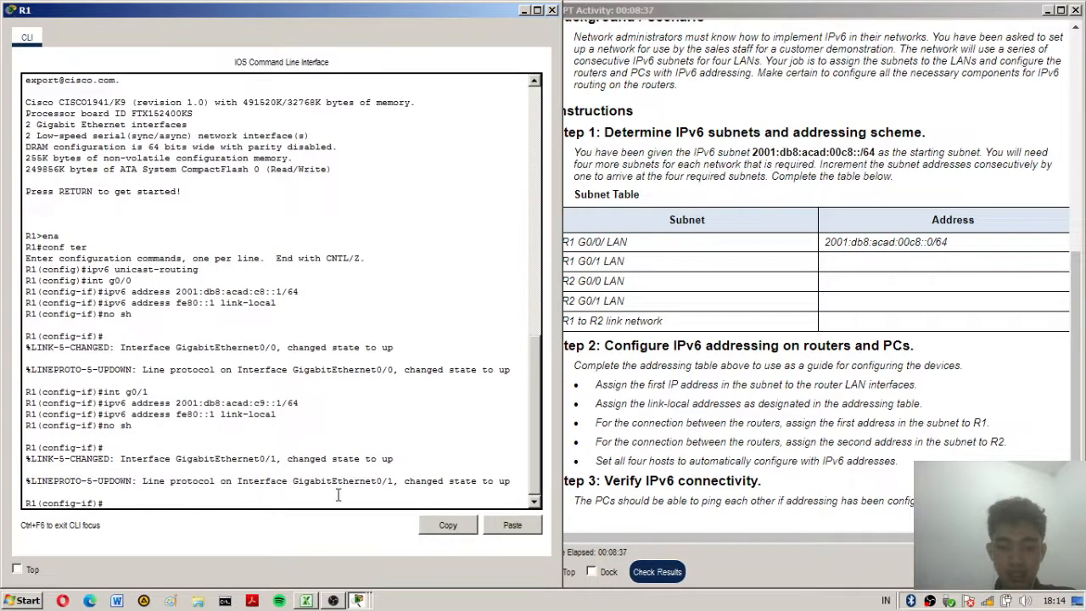
Enter R1's serial interface s0/0/0 and assign it the IPv6 address 2001:db8:acad:cc::1/64.
text(int s0/0/0)
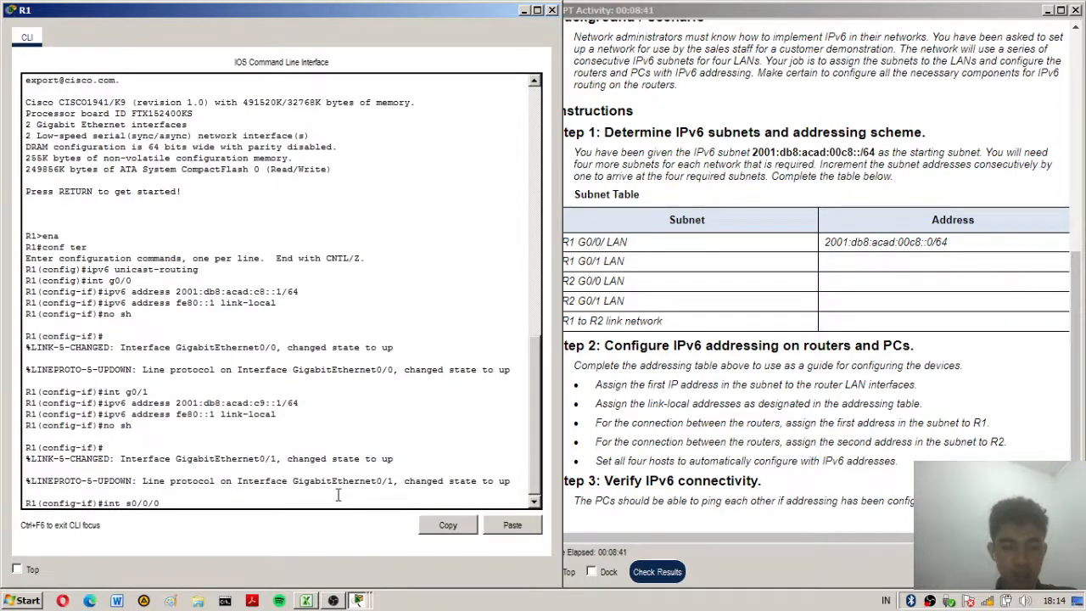
key(Return)
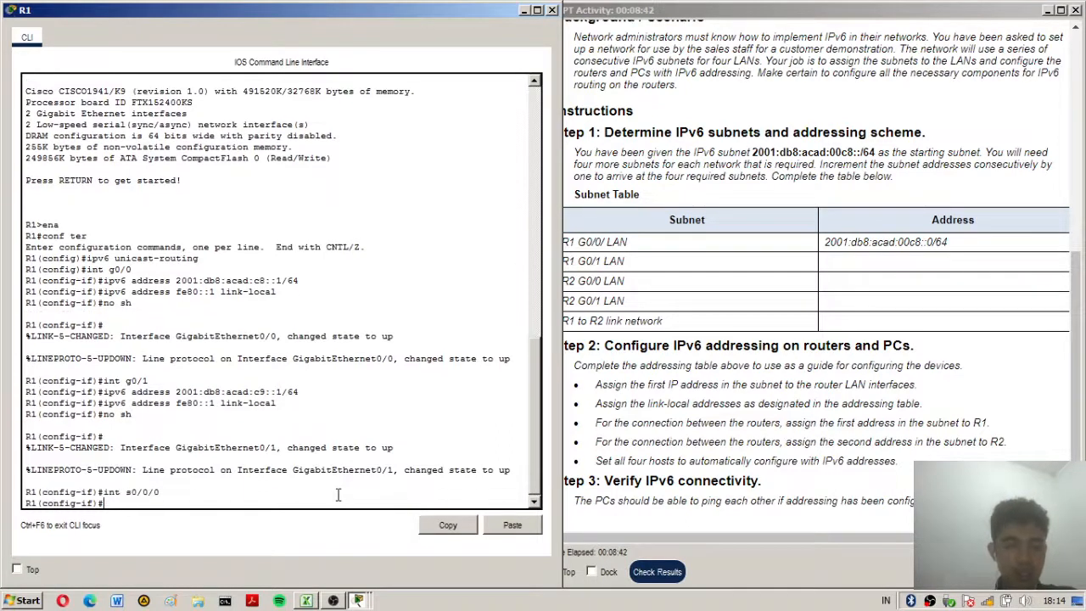
key(Up)
key(Up)
key(Up)
key(Up)
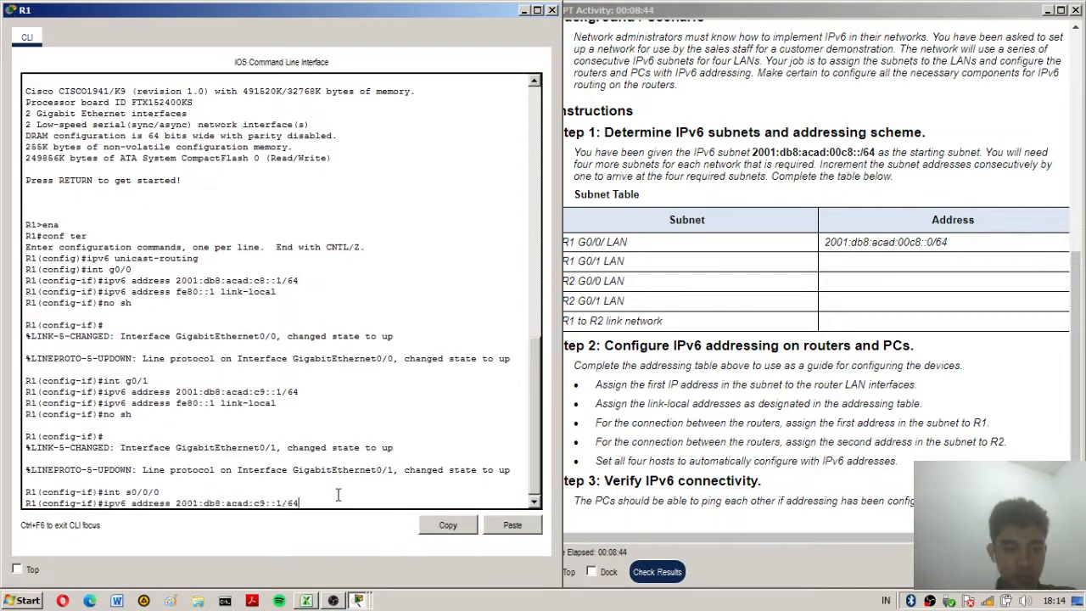
key(Left)
key(Left)
key(Left)
key(Left)
key(Left)
key(Left)
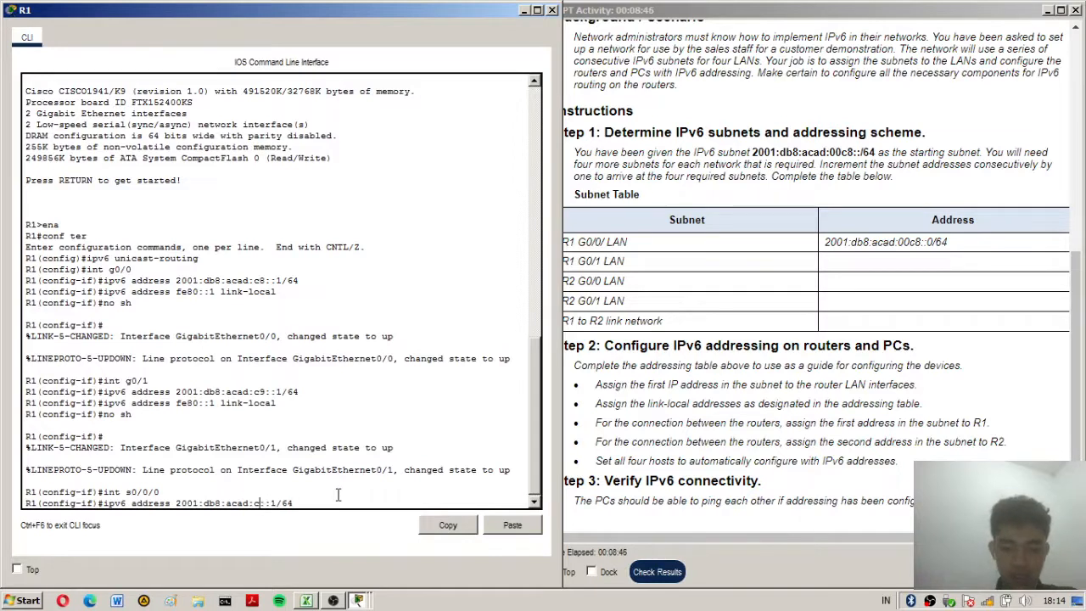
key(BackSpace)
text(c)
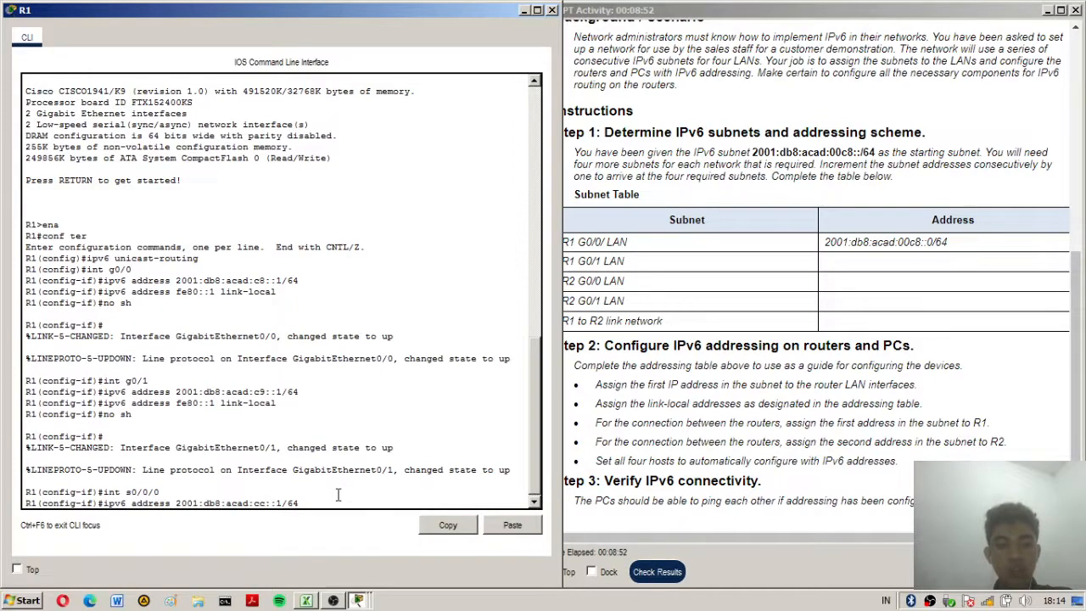
key(Return)
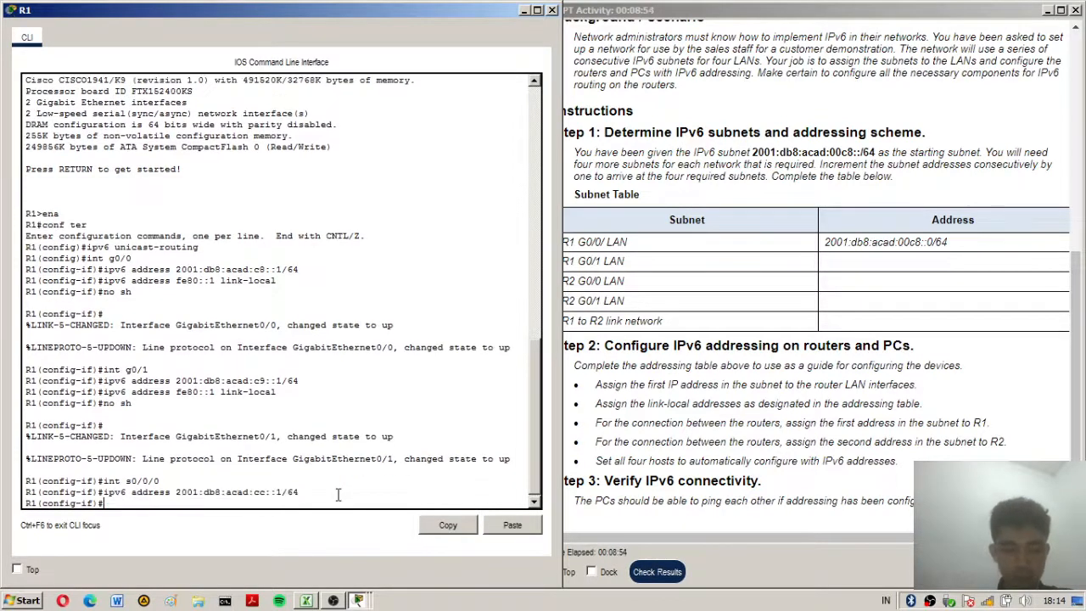
Assign fe80::1 as the link-local address of R1's s0/0/0 interface and enable the interface with no sh.
key(Up)
key(Up)
key(Up)
key(Up)
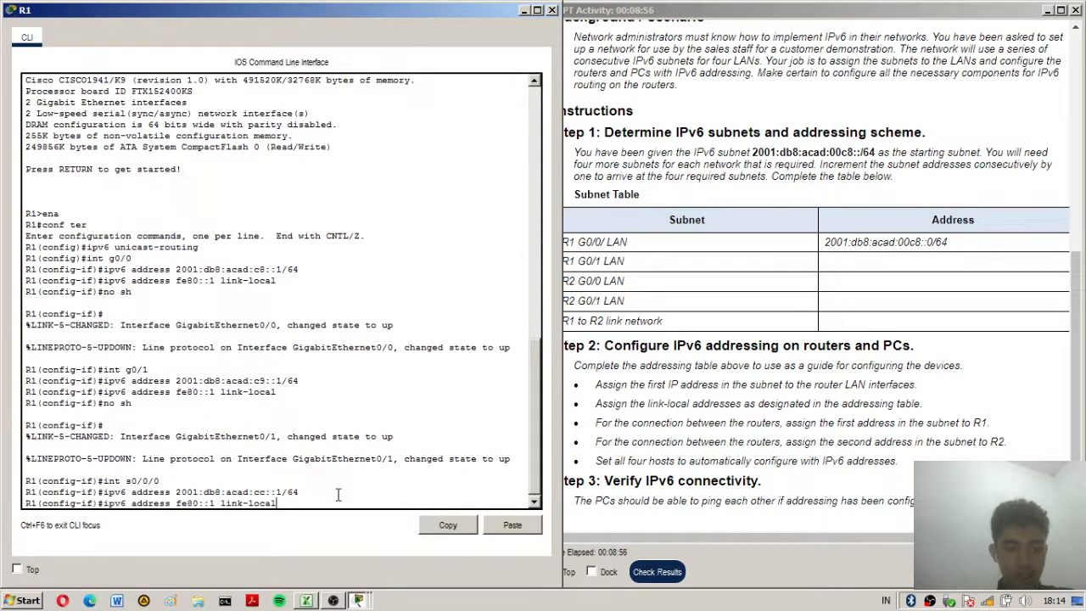
key(Return)
key(Up)
key(Up)
key(Up)
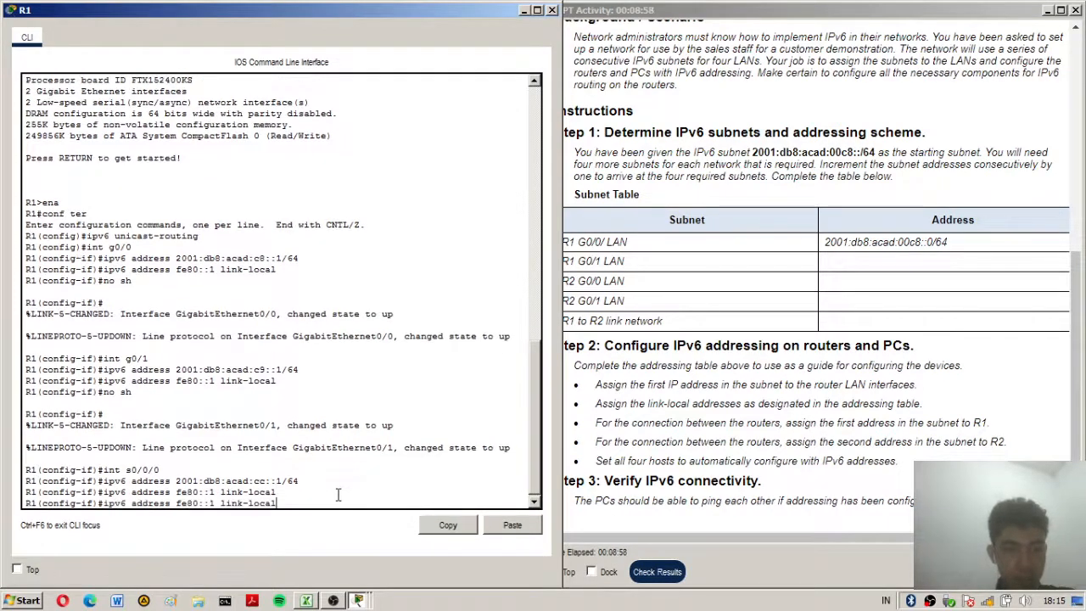
key(Up)
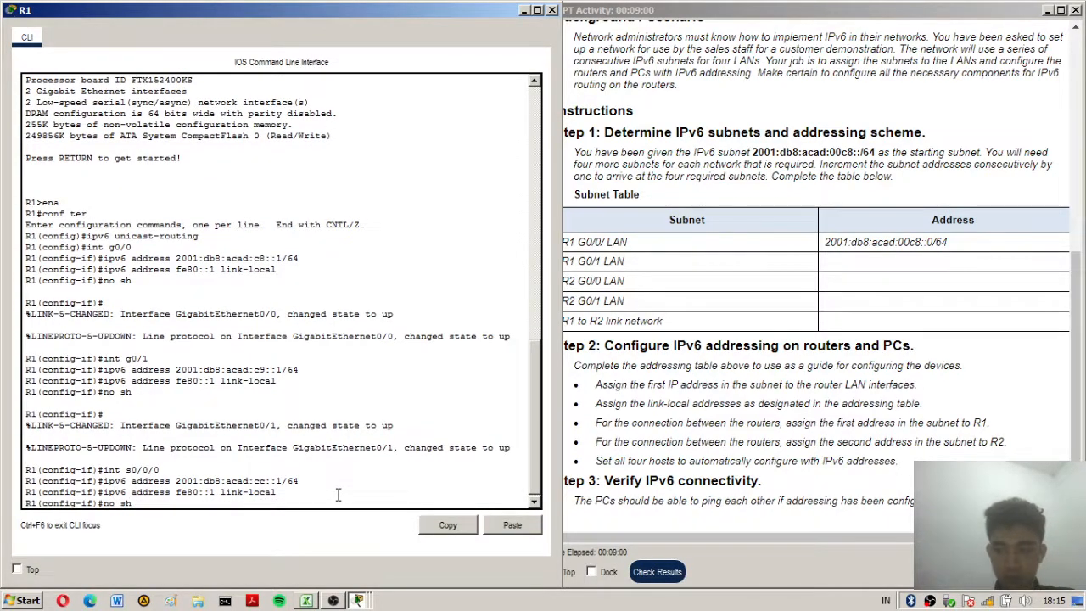
key(Return)
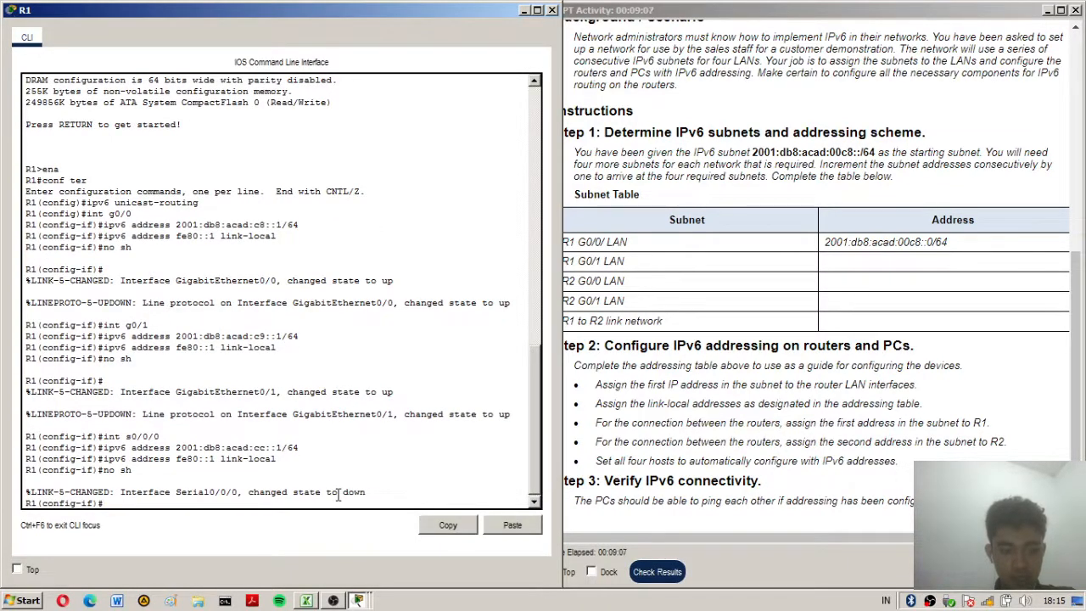
End R1's configuration mode, copy its running-config to startup-config under the default filename, and close the R1 window.
text(end)
key(Return)
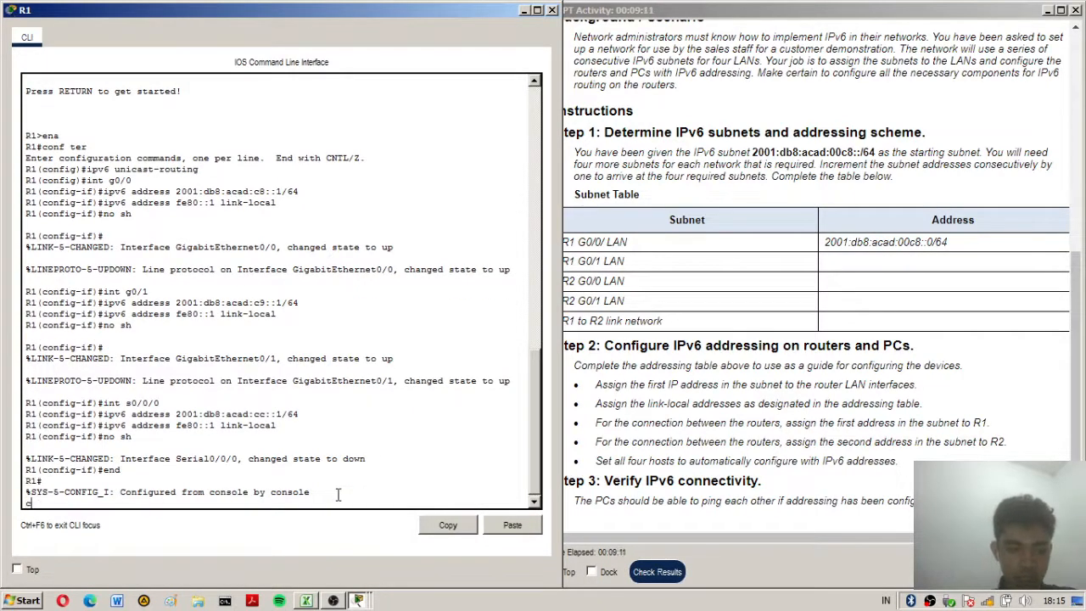
key(Return)
text(copy )
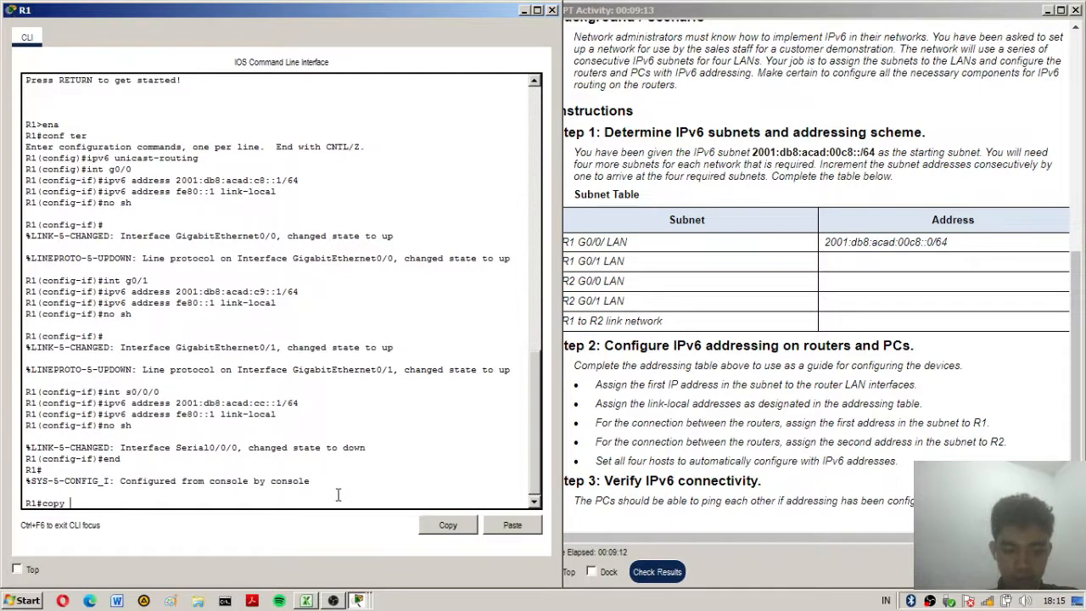
text(running-)
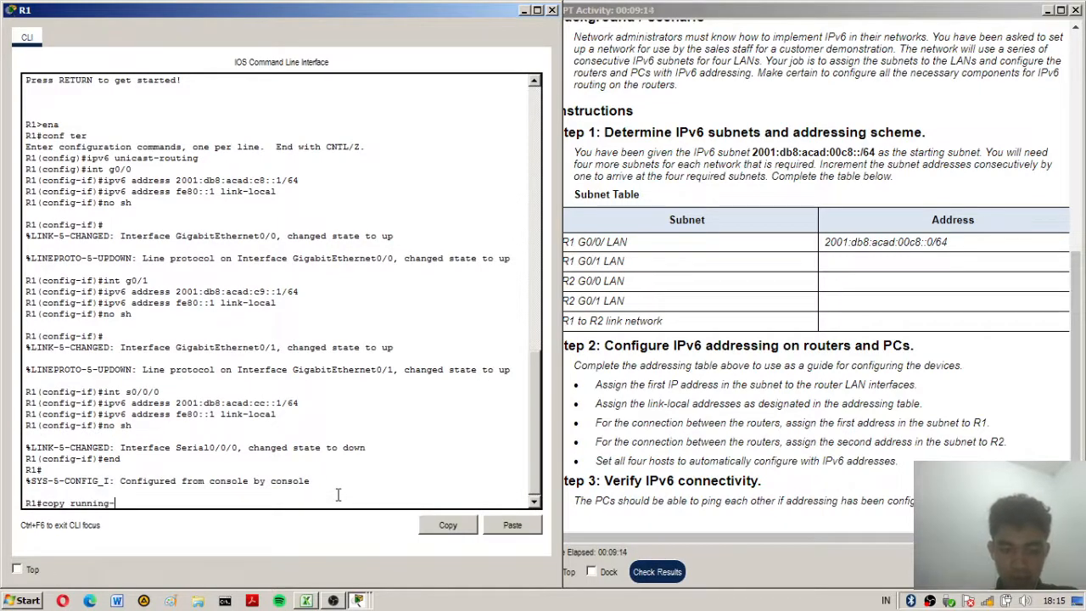
text(confi)
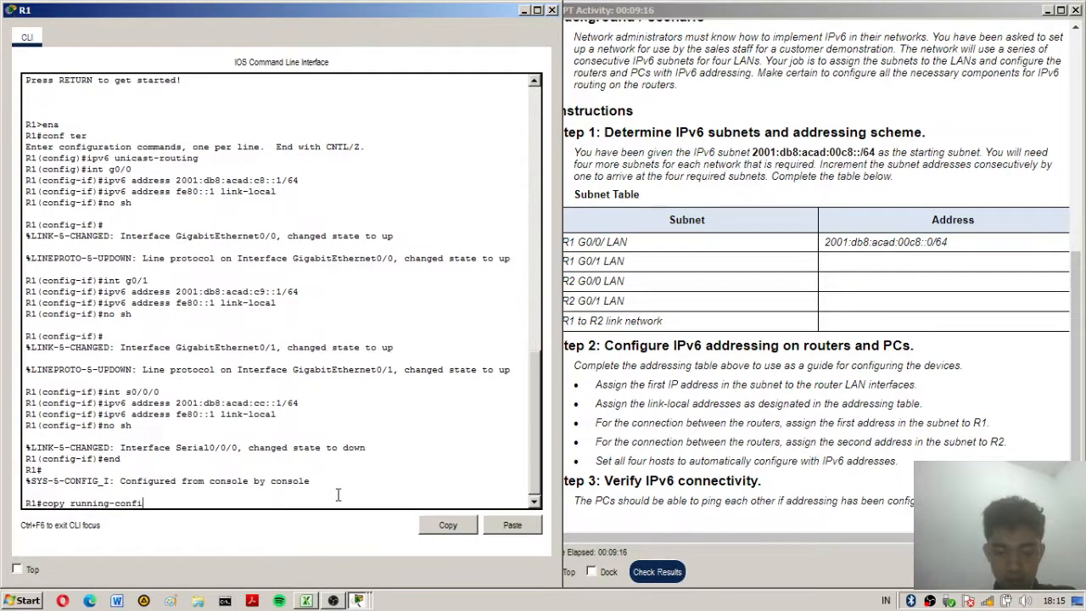
text(g start)
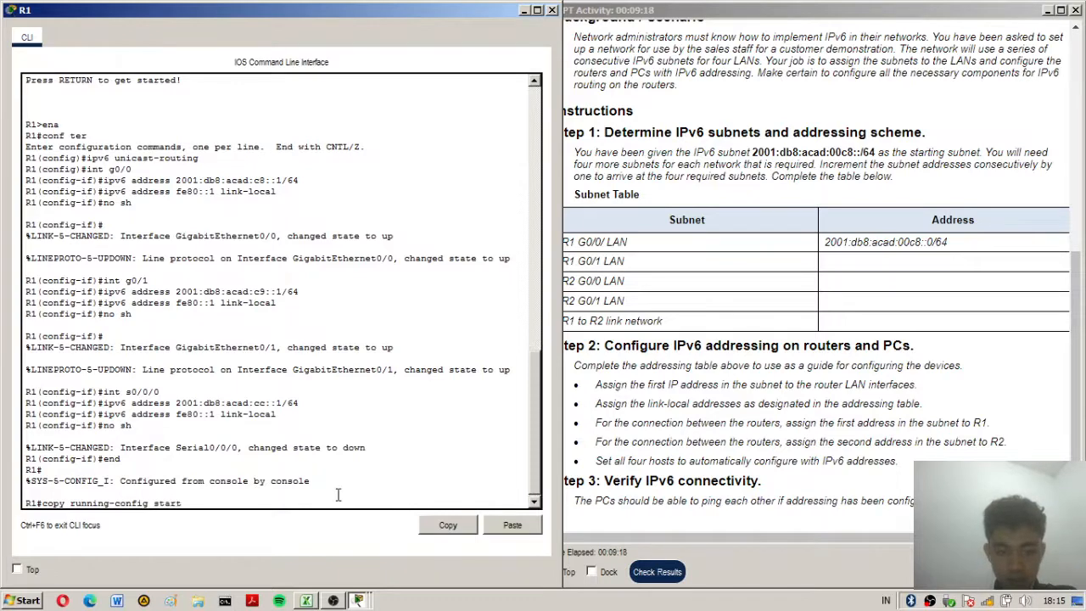
text(up-config)
key(Return)
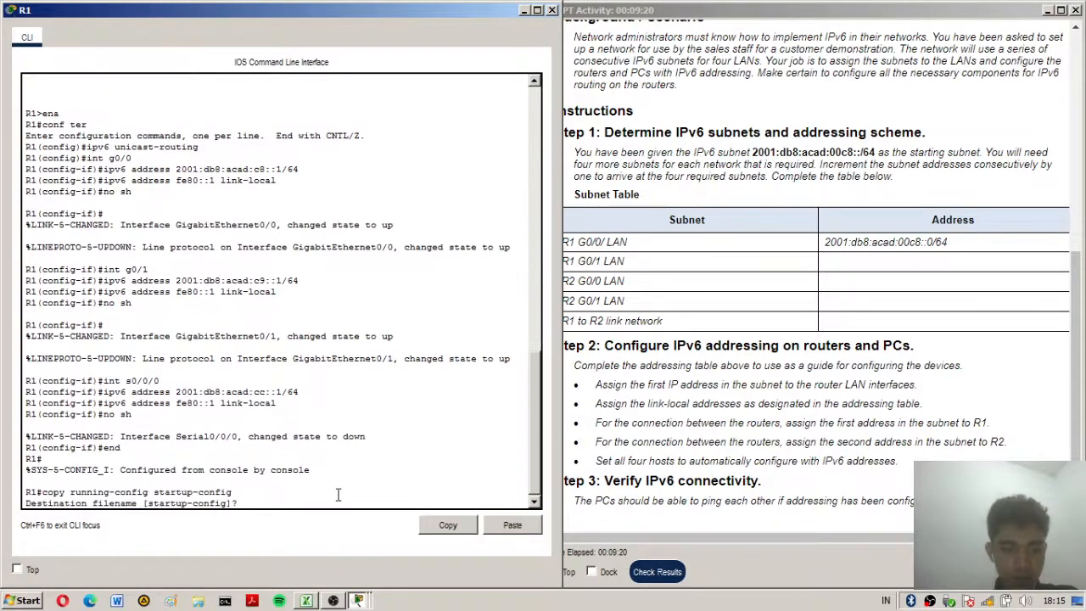
key(Return)
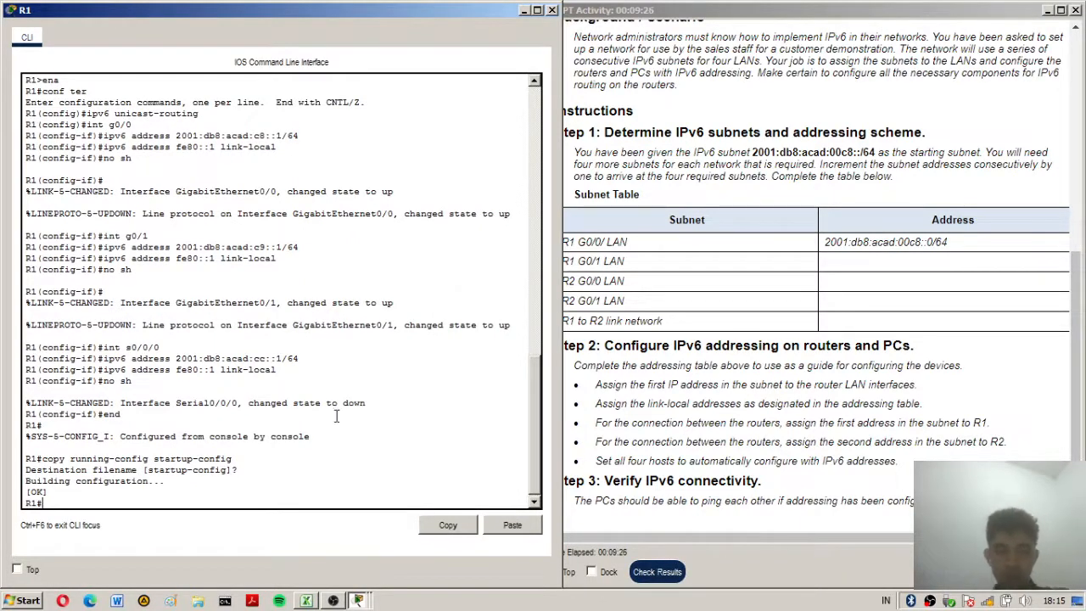
click(551, 11)
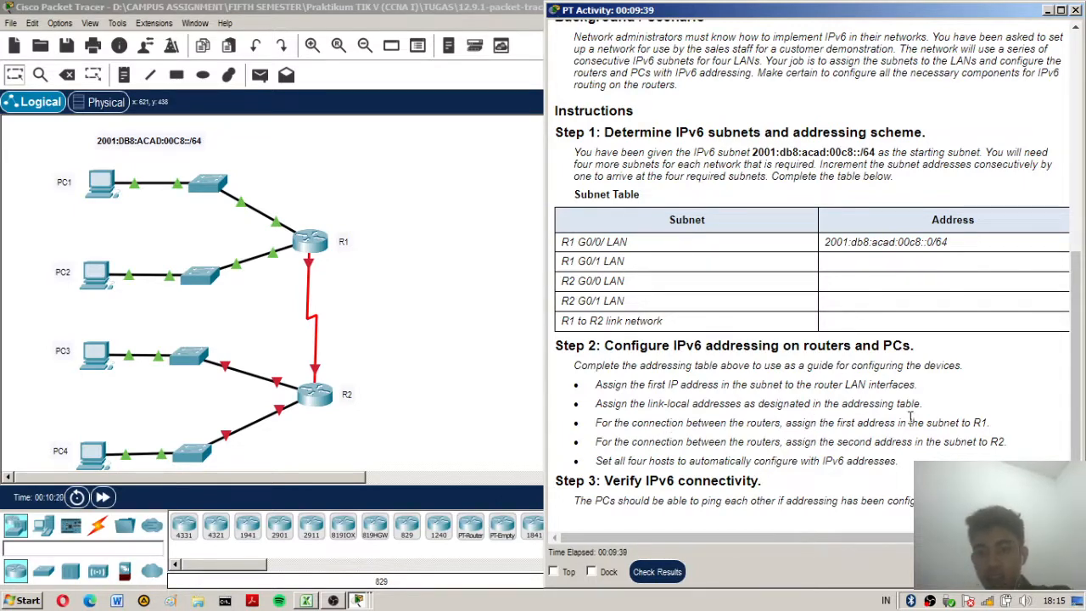
Open router R2's command line and enter global configuration mode using ena and conf ter.
click(369, 581)
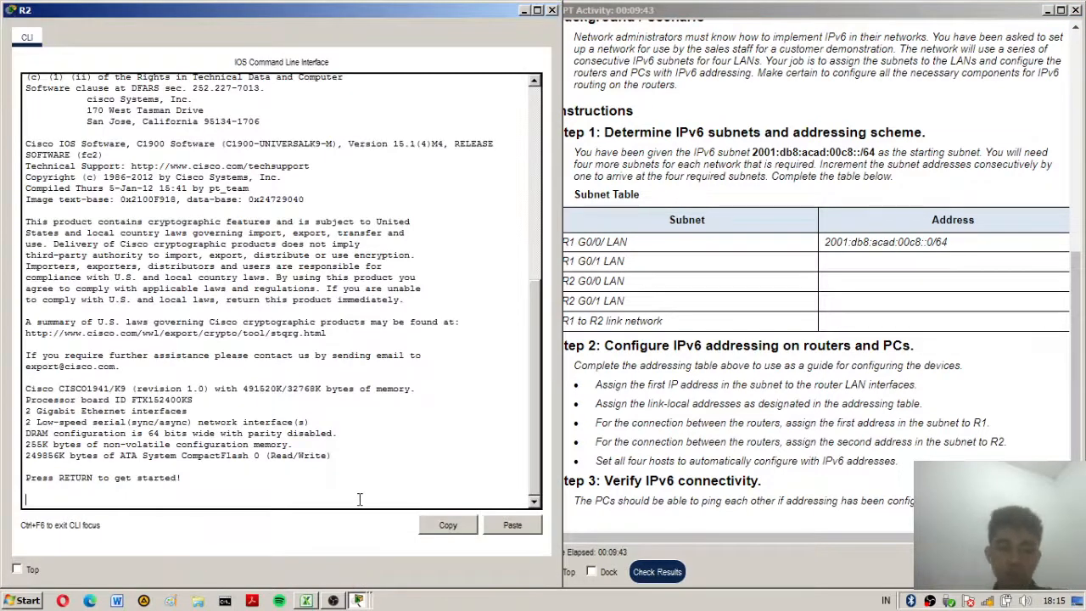
key(Return)
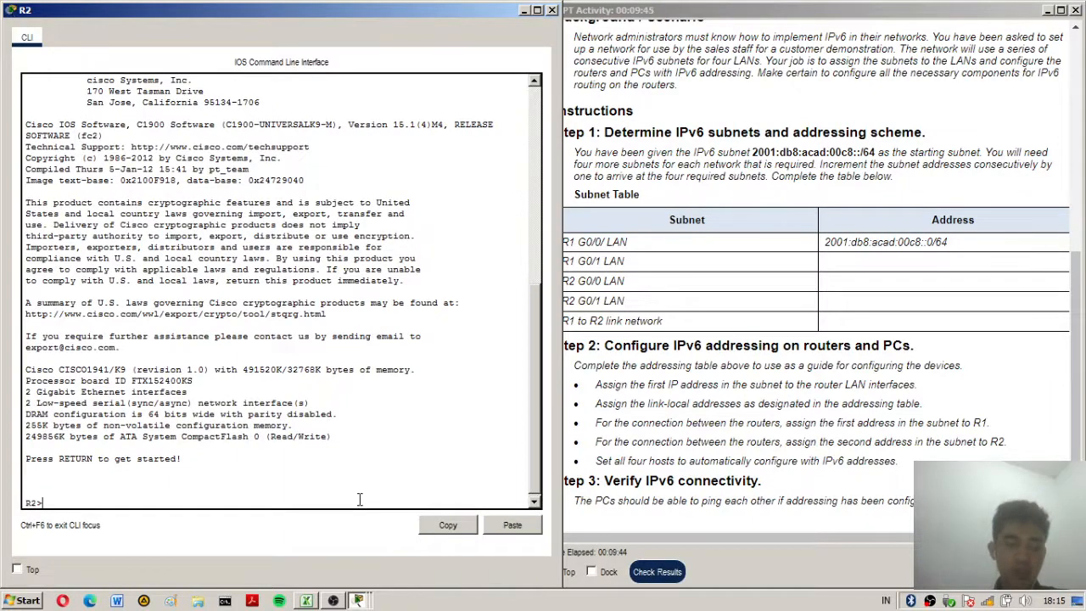
text(ena)
key(Return)
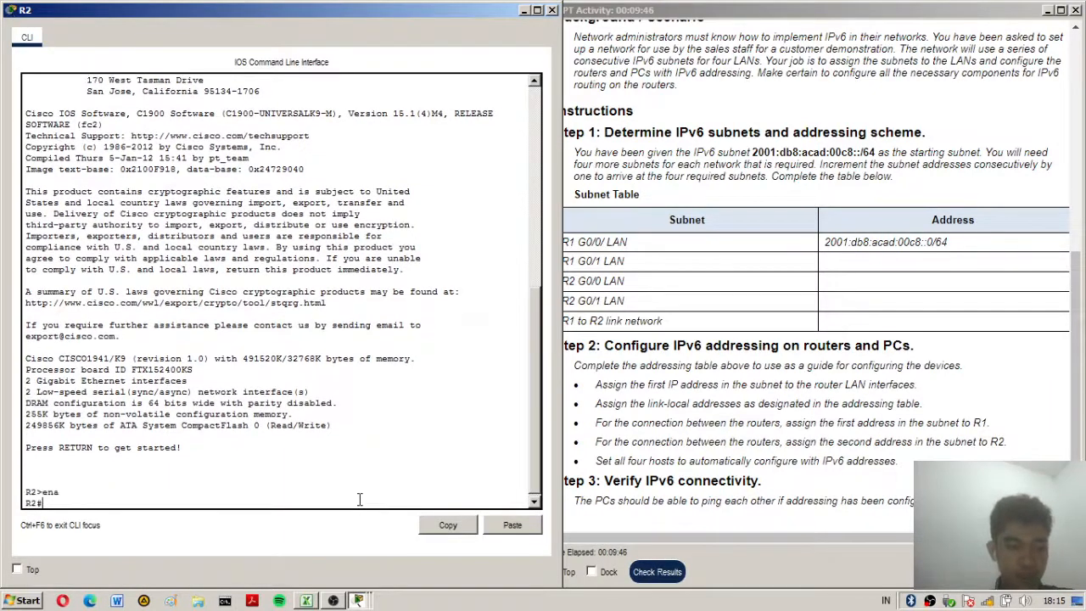
text(conf tg)
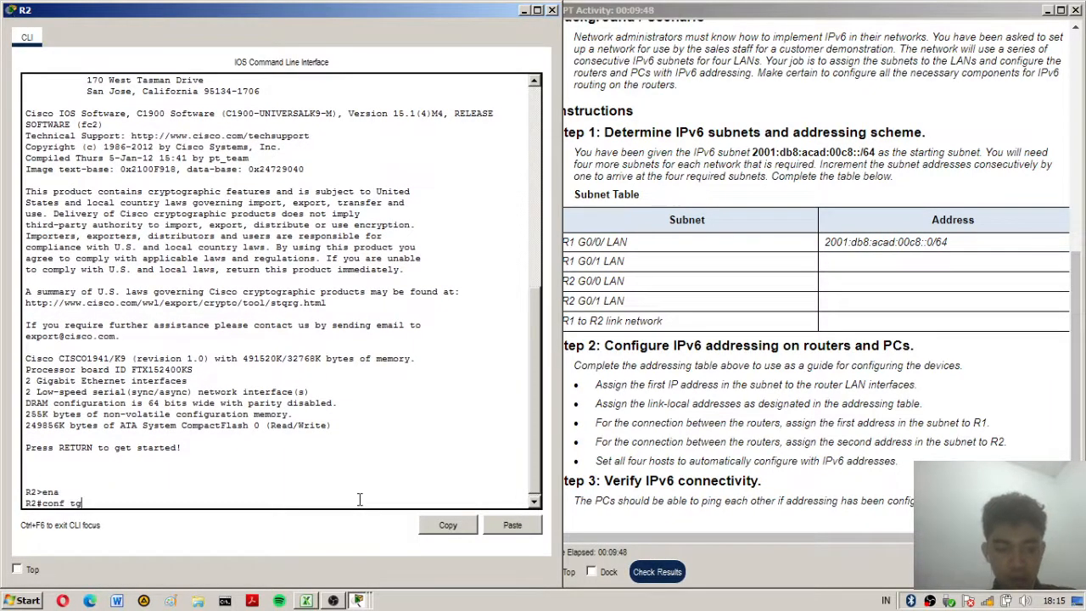
key(BackSpace)
text(er)
key(Return)
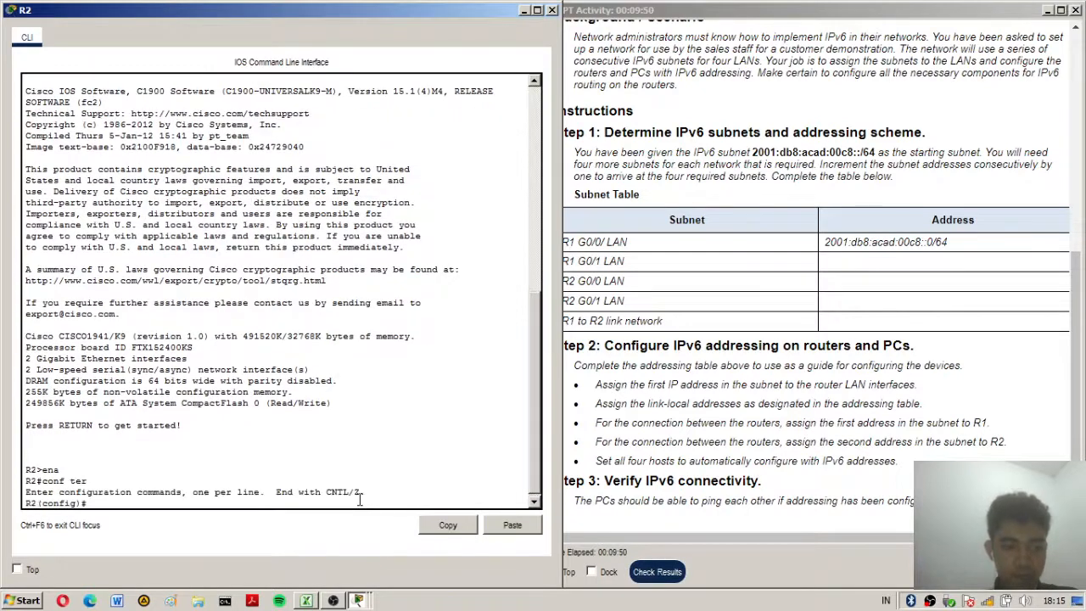
Enable IPv6 routing on R2 with the ipv6 unicast-routing command.
text(ipv6)
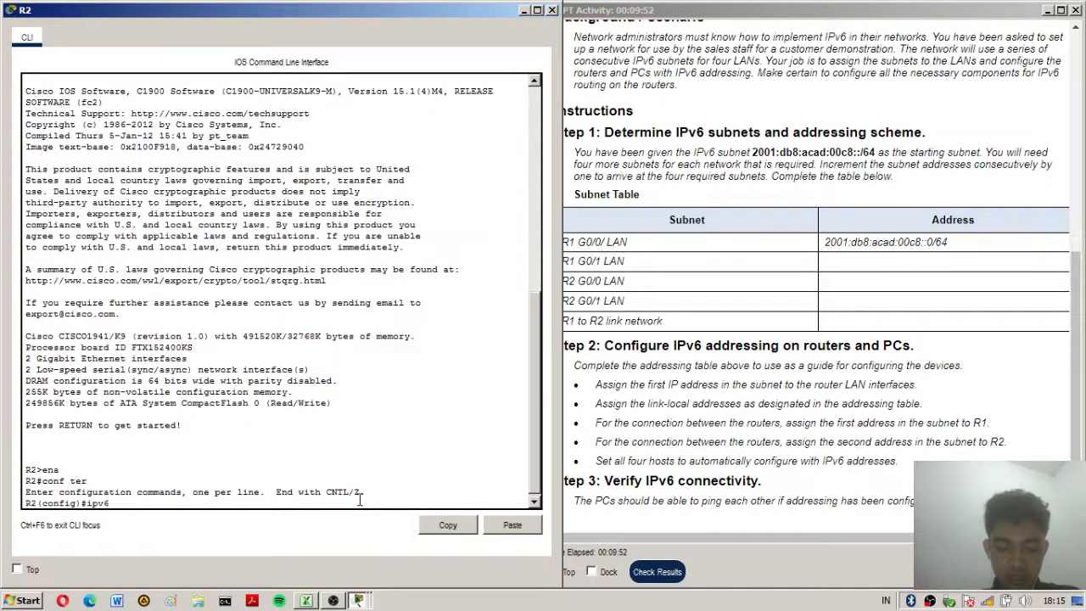
text( unicast-ro)
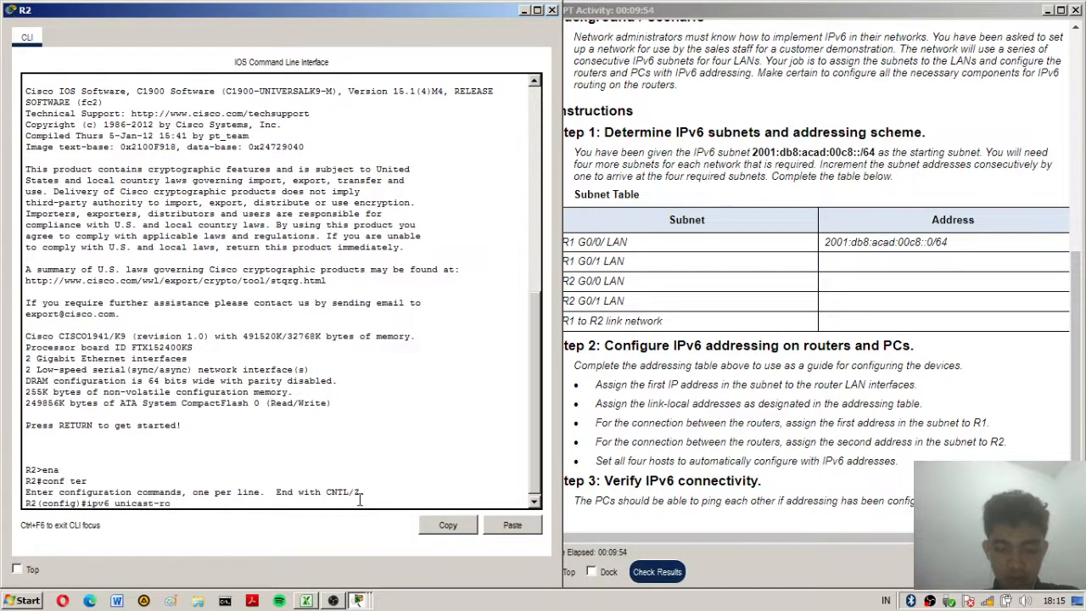
text(uting)
key(Return)
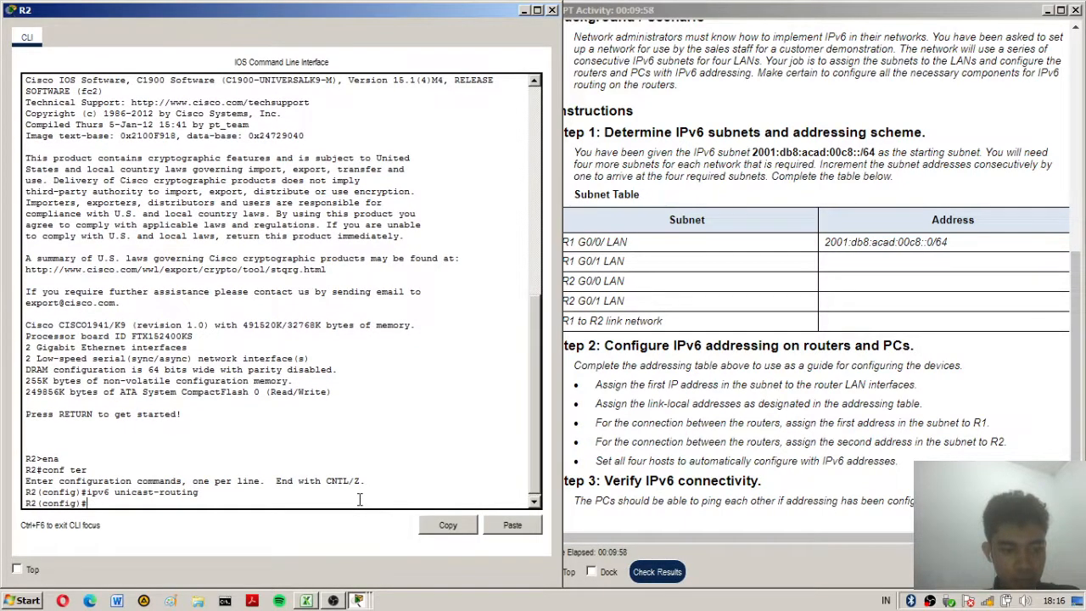
Enter R2's interface g0/0 and assign it the IPv6 address 2001:db8:acad:ca::1/64.
text(ip)
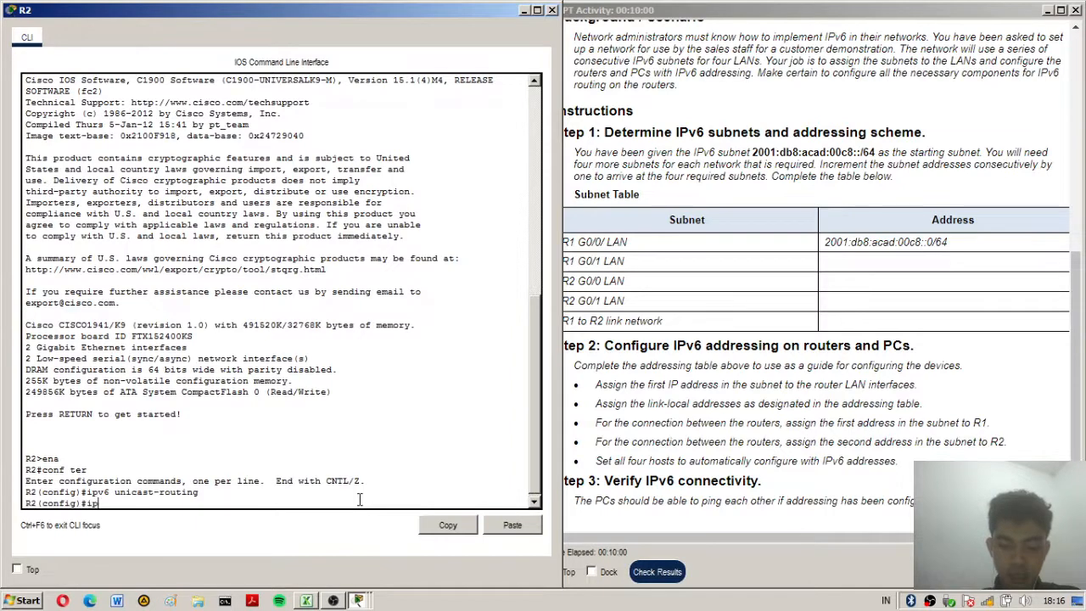
key(BackSpace)
text(nt)
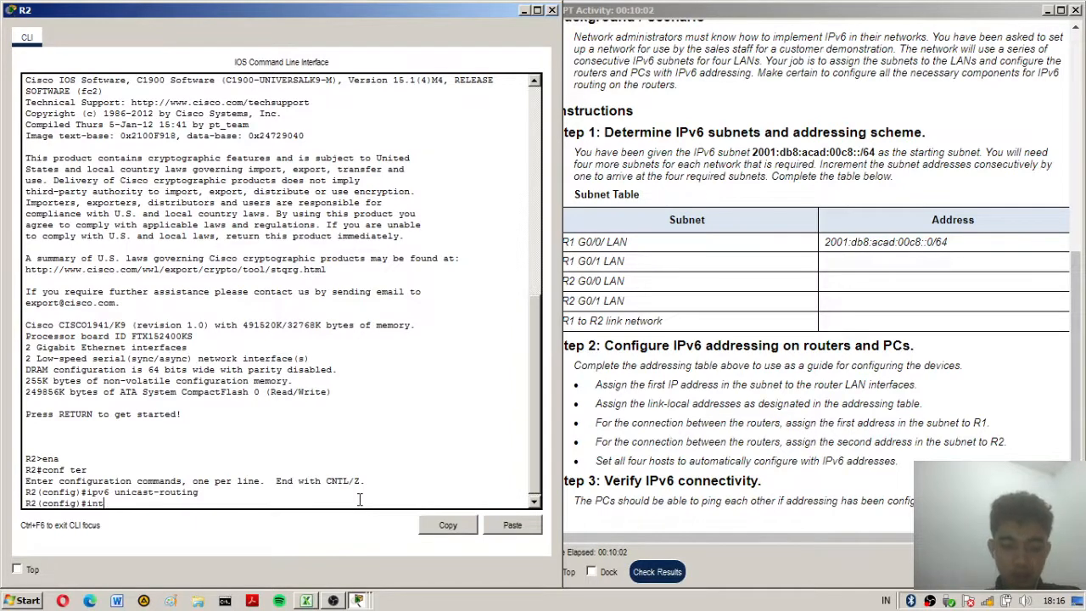
text( g0/0)
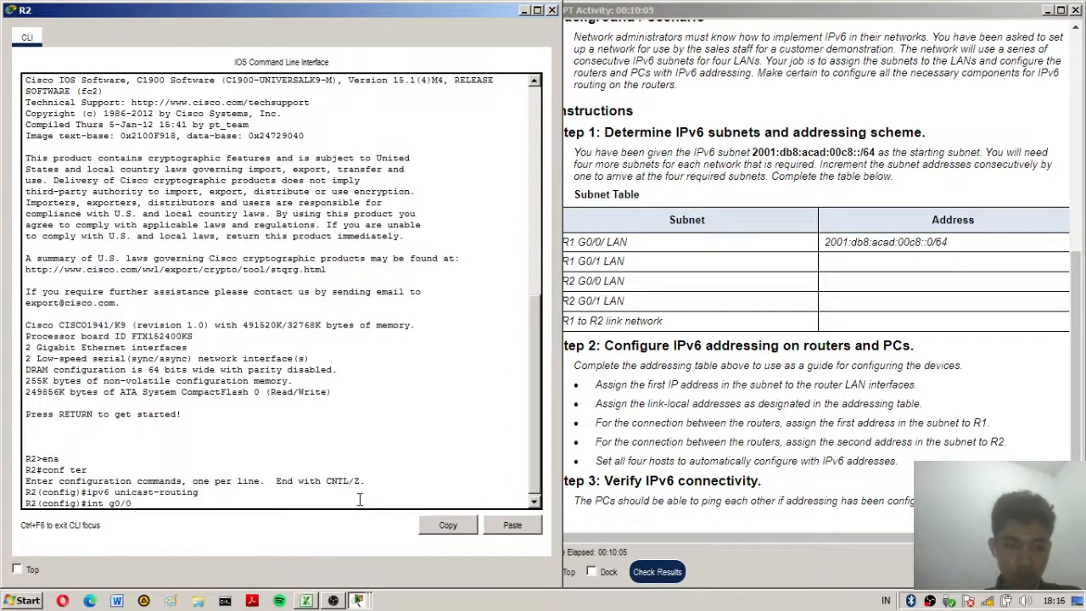
key(Return)
text(ipv6 address)
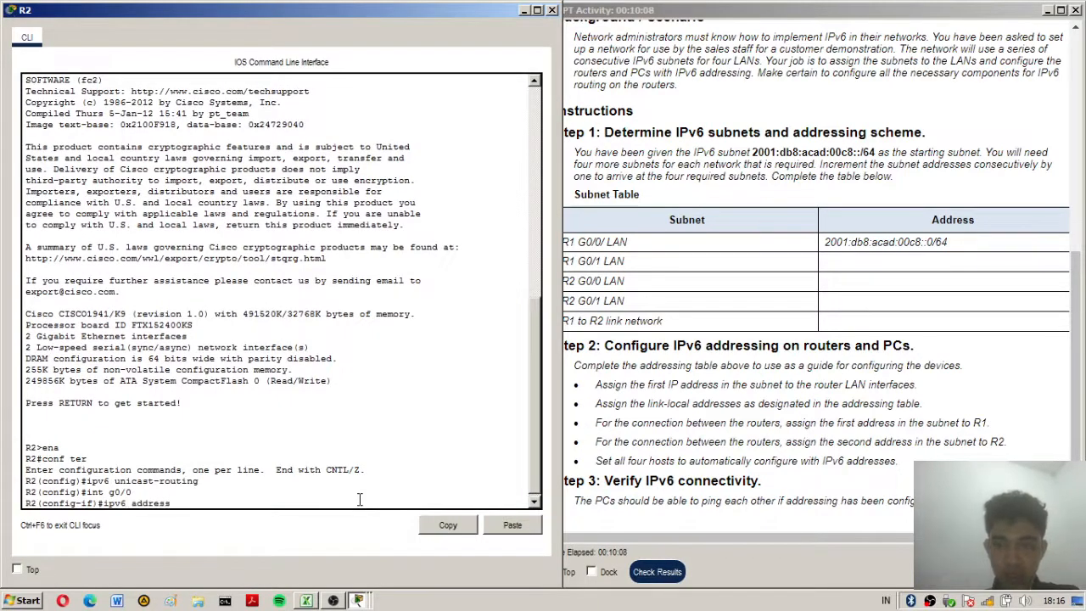
text( 2001)
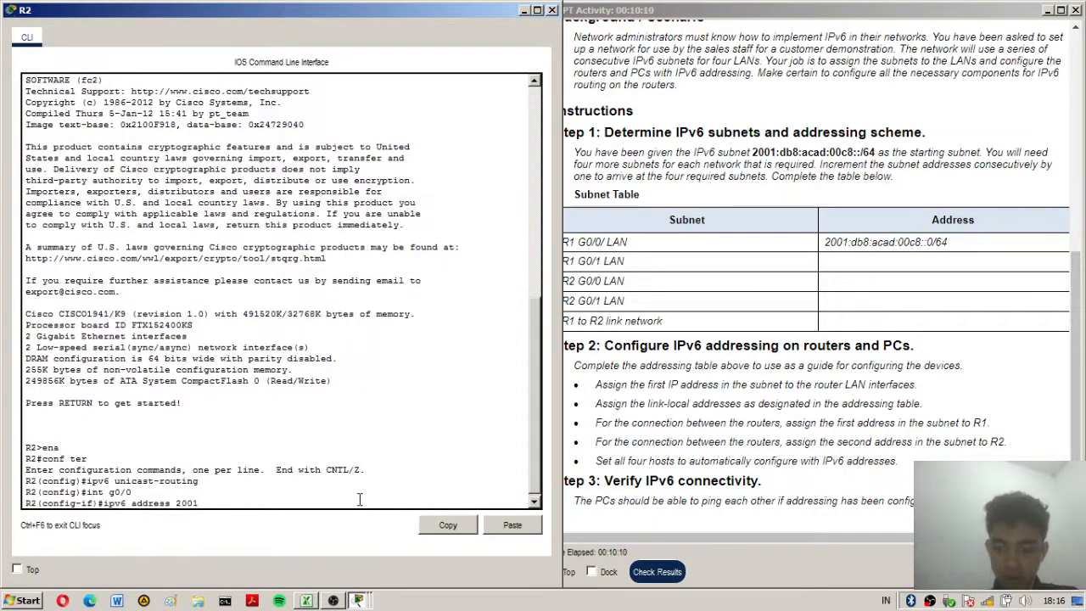
text(:db8:acad:)
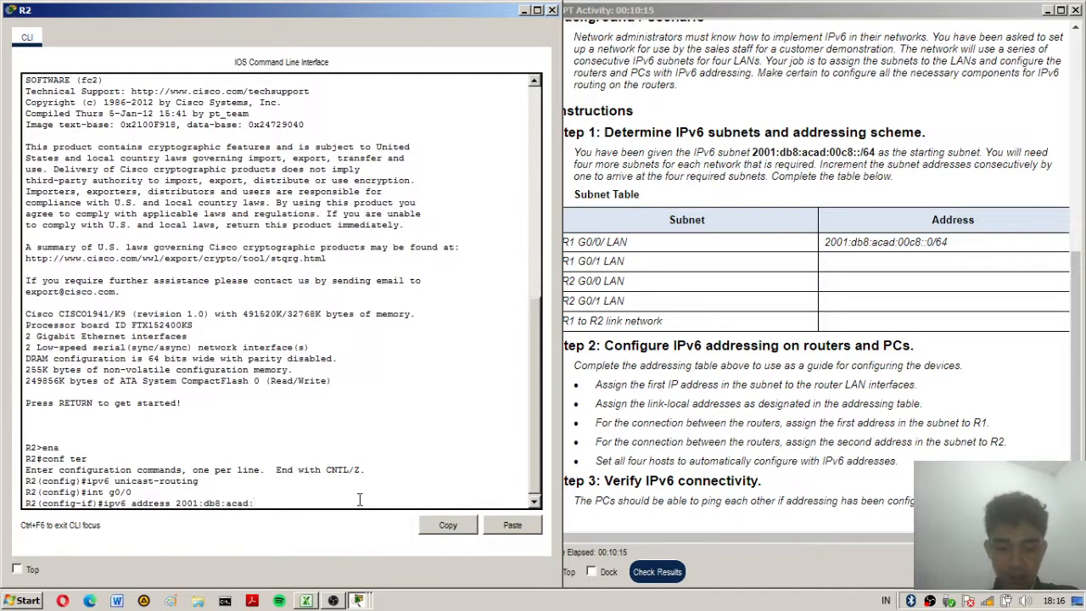
text(ca::1/64)
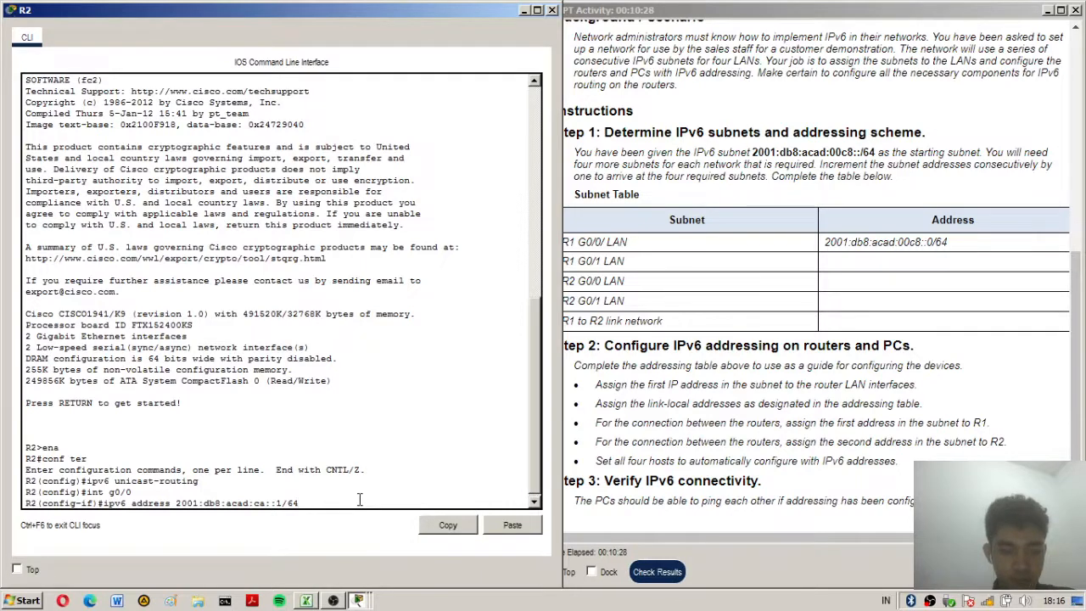
key(Return)
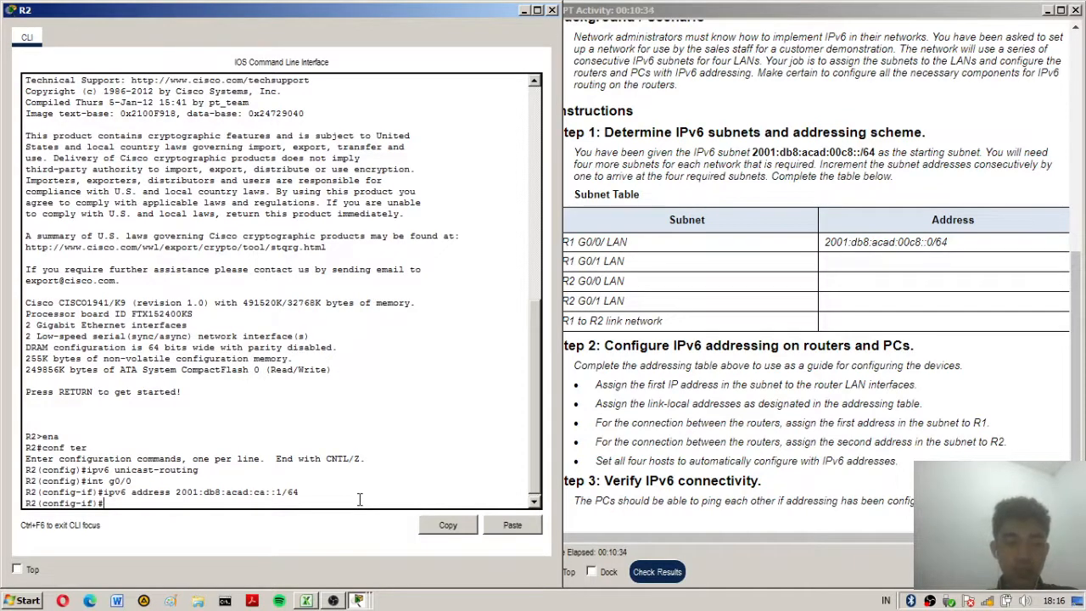
Assign fe80::2 as the link-local address of R2's g0/0 interface and enable the interface with no sh.
text(ipv6 ad)
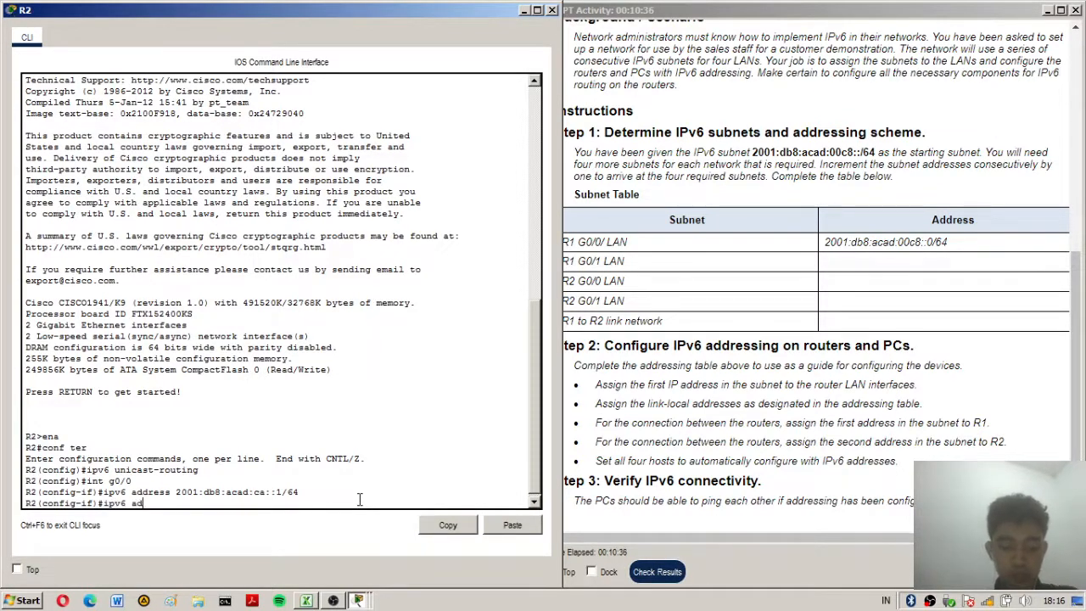
text(dress f)
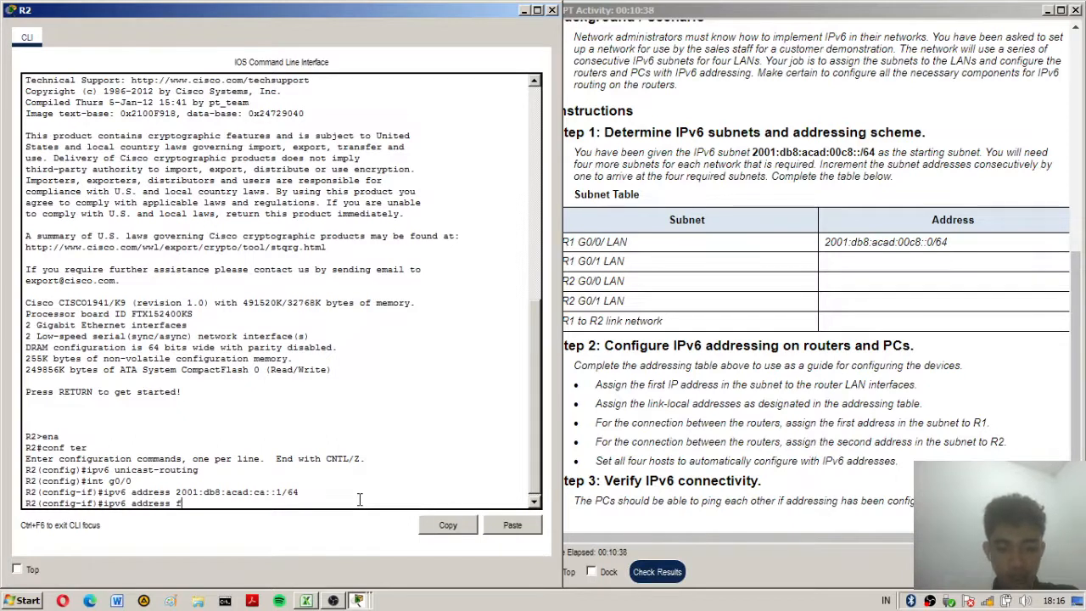
text(e80::)
text(2)
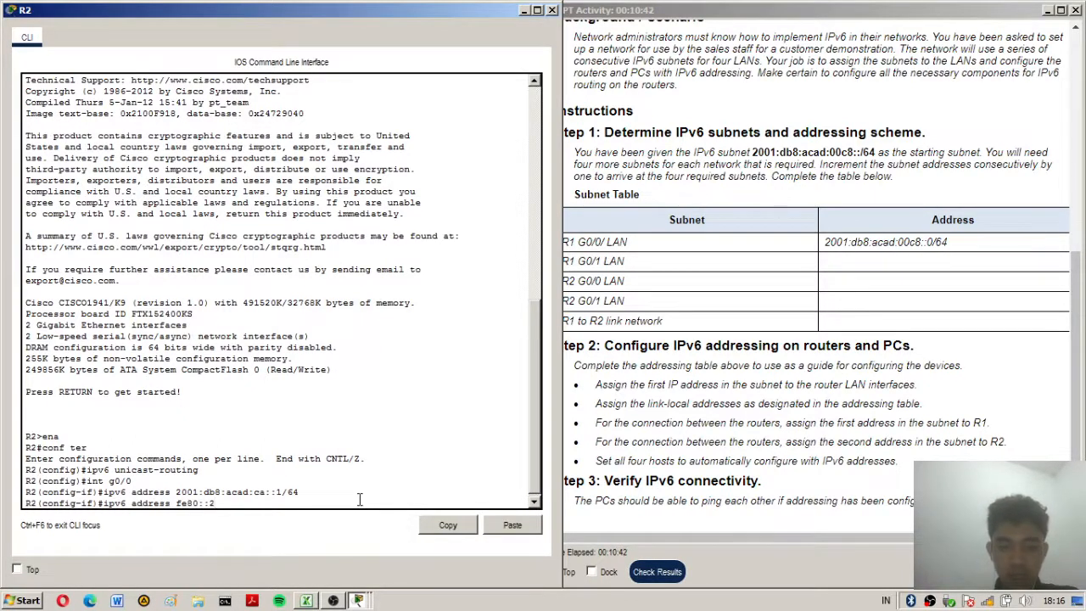
text( l)
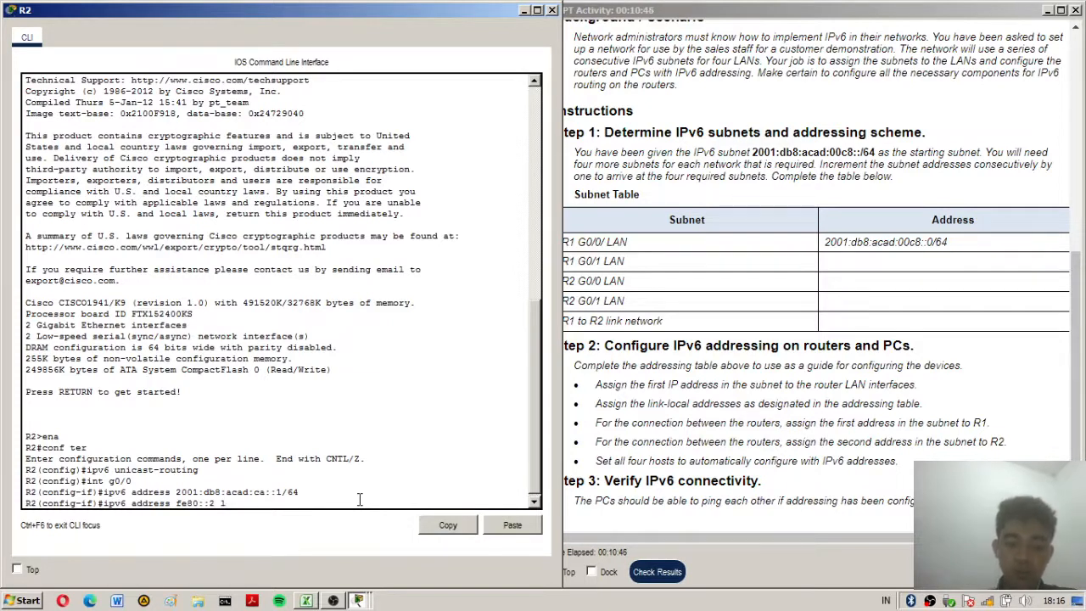
text(ink-local)
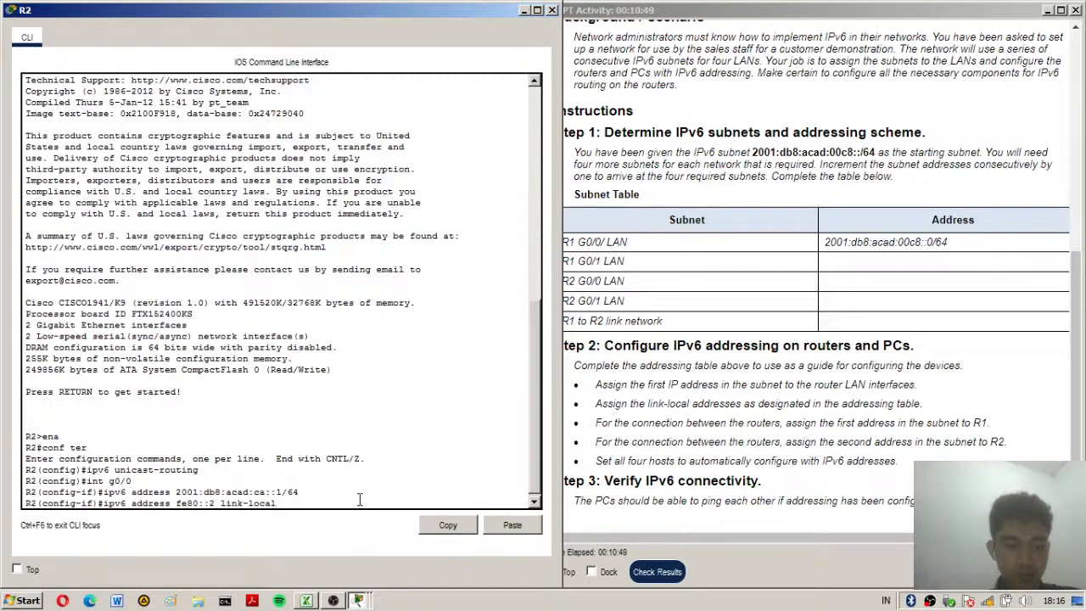
key(Return)
text(no sh)
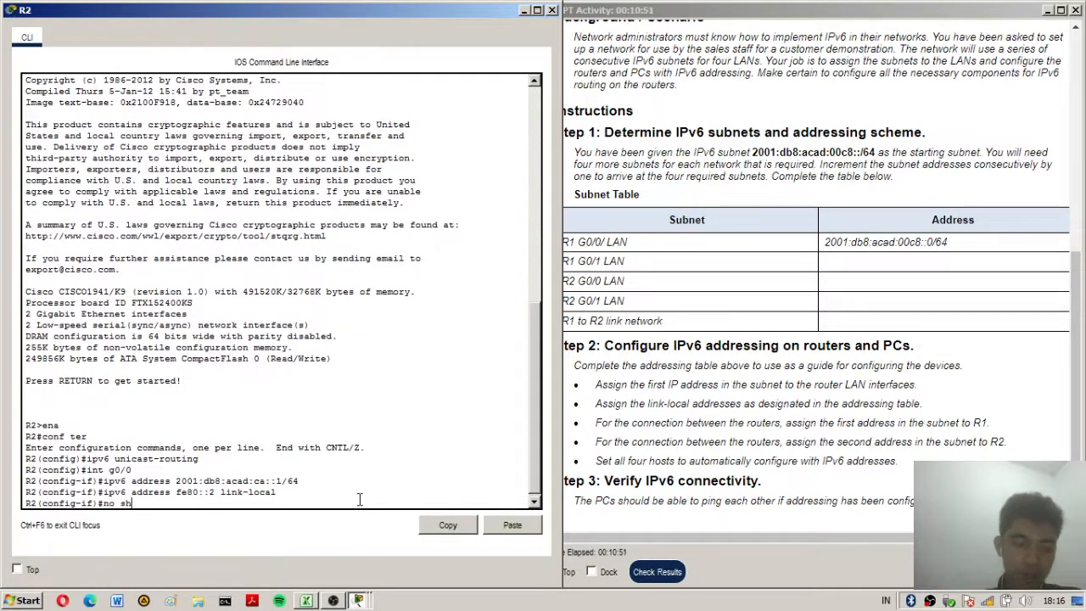
key(Return)
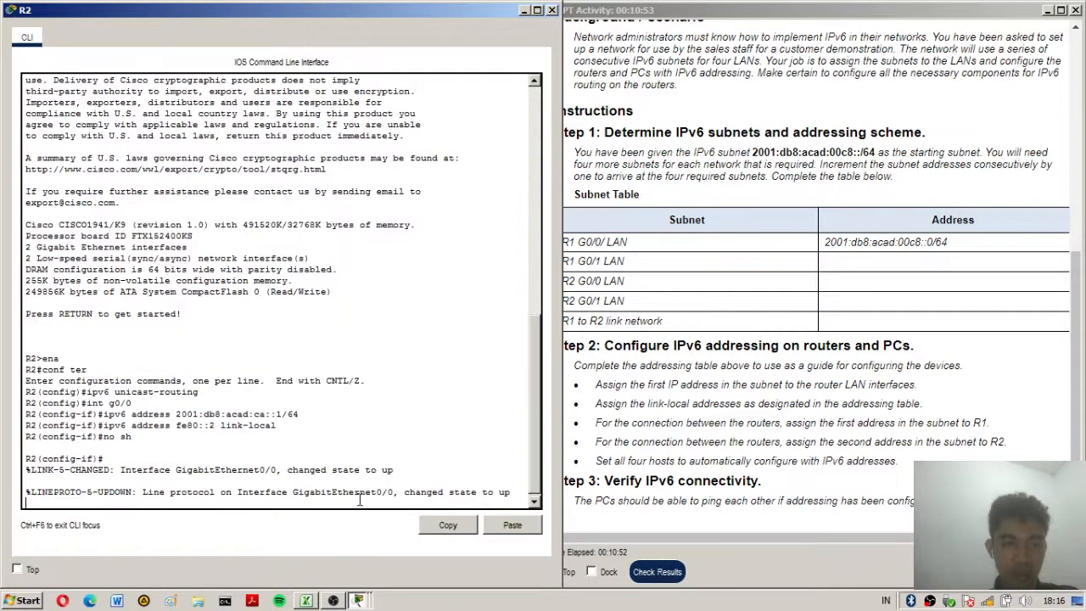
Enter R2's interface g0/1 and assign it the IPv6 address 2001:db8:acad:cb::1/64.
key(Return)
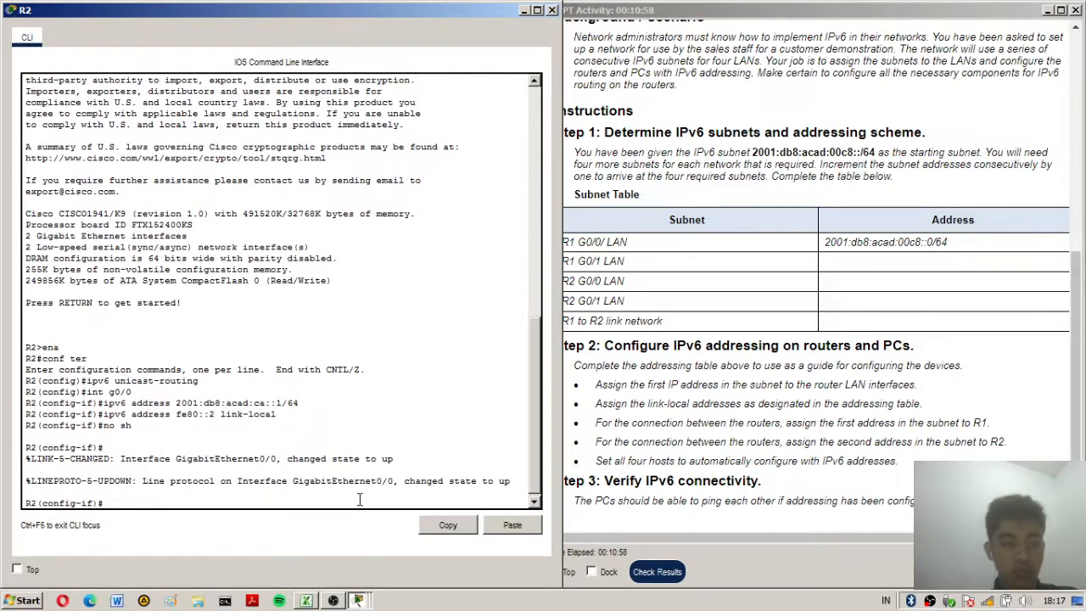
text(int)
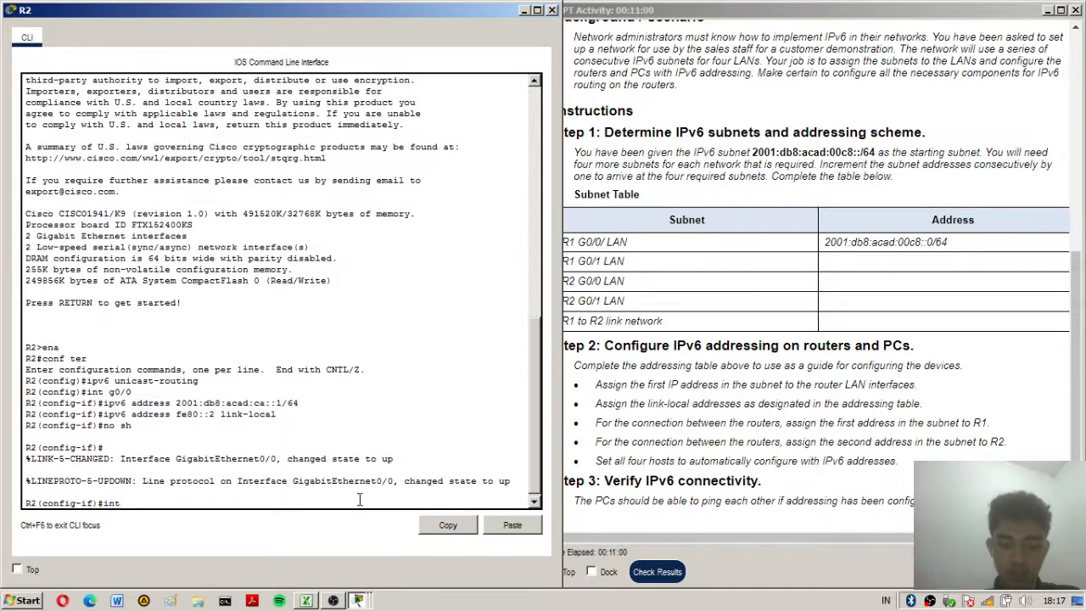
text( g0/1)
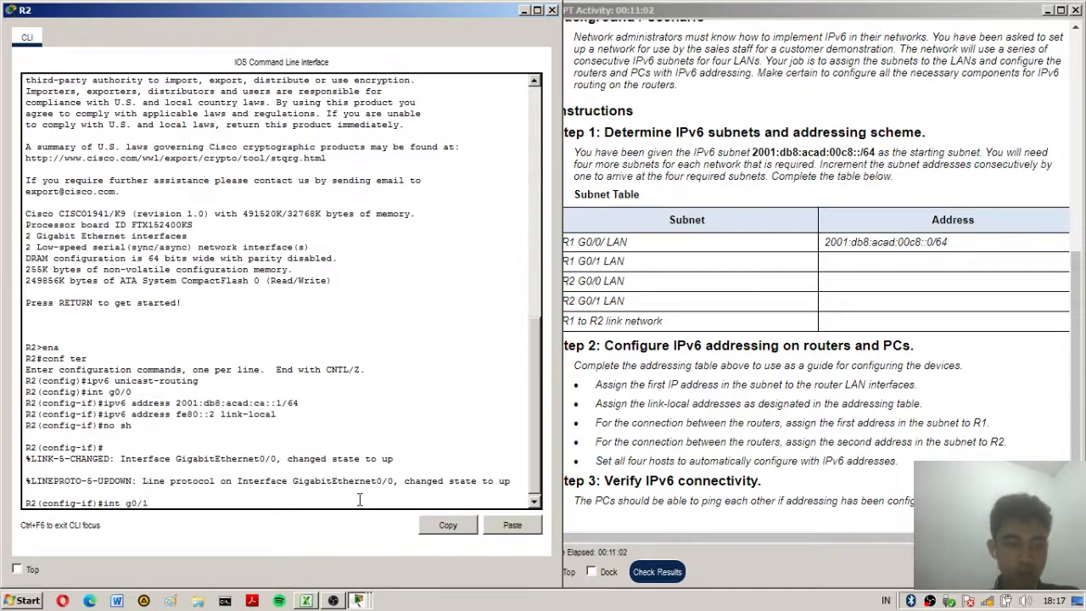
key(Return)
key(Up)
key(Up)
key(Up)
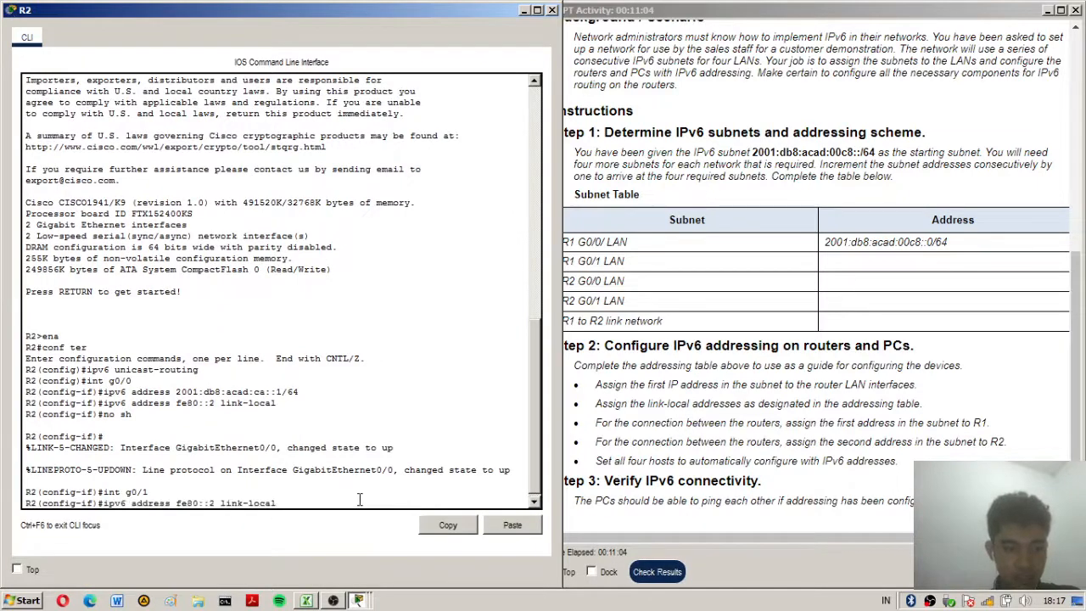
key(Up)
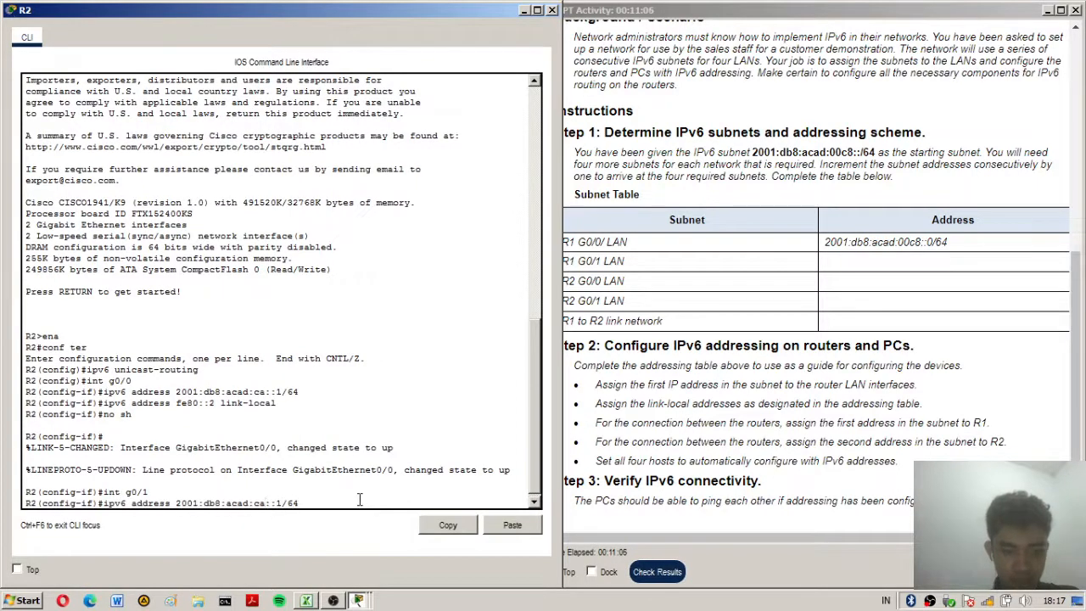
key(Left)
key(Left)
key(Left)
key(Left)
key(Left)
key(Left)
key(BackSpace)
text(b)
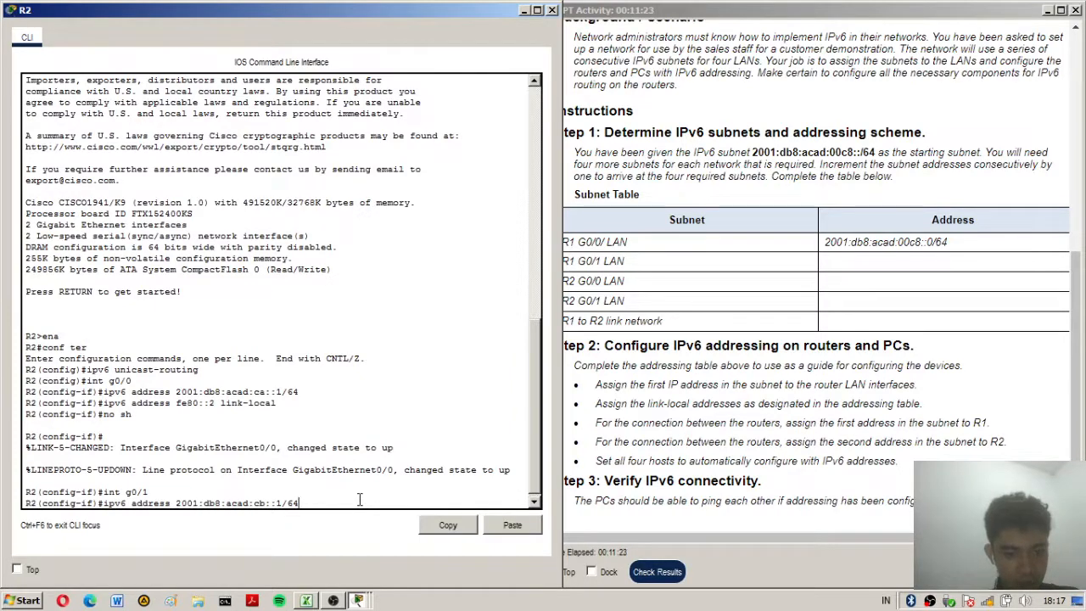
key(Return)
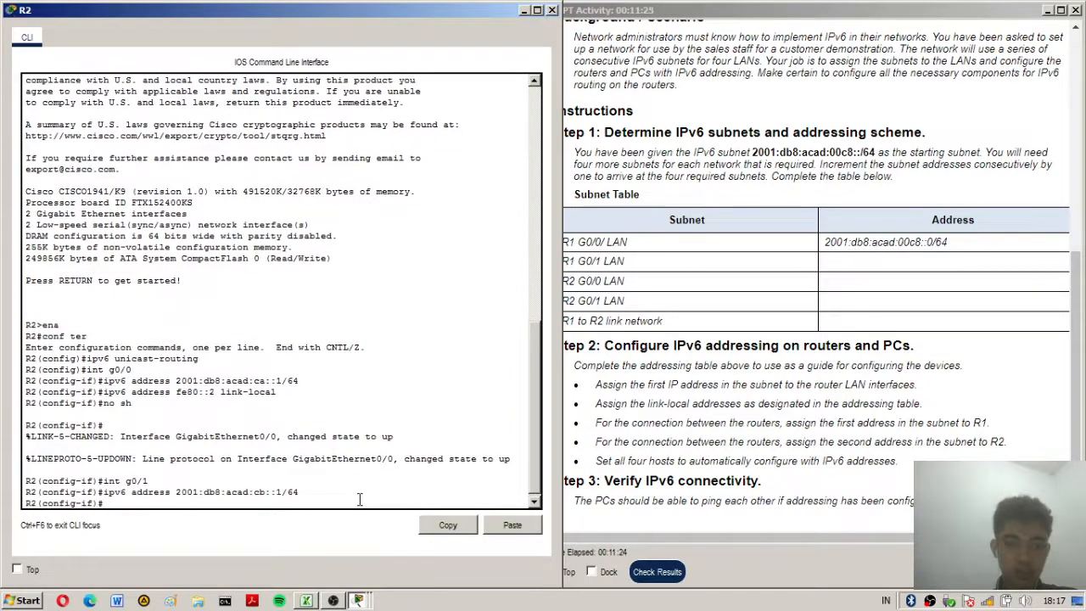
Assign fe80::2 as the link-local address of R2's g0/1 interface and enable the interface with no sh.
key(Up)
key(Up)
key(Up)
key(Up)
key(Up)
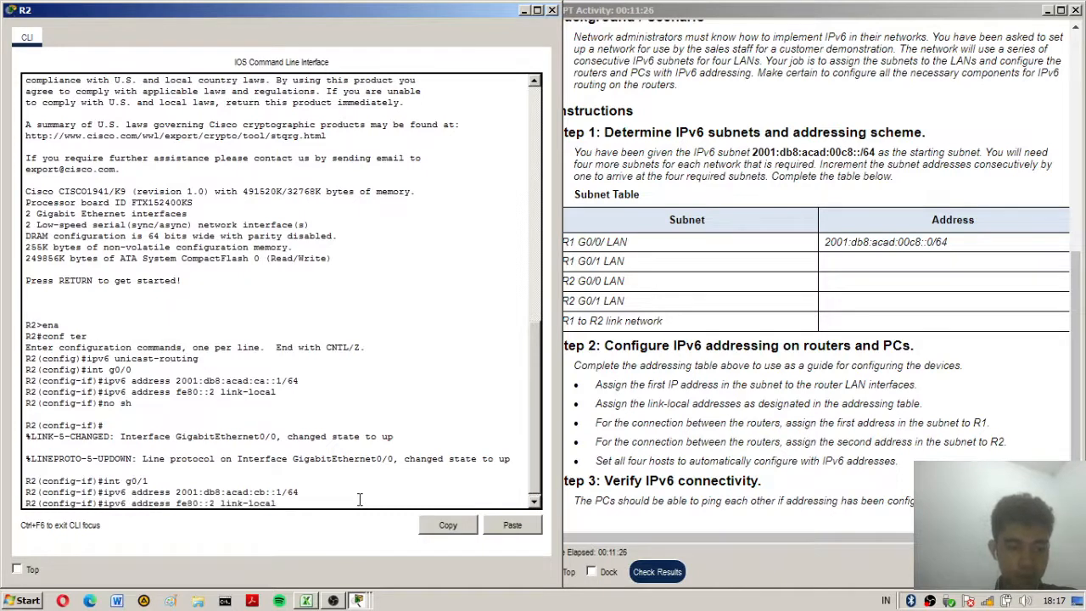
key(Down)
key(Return)
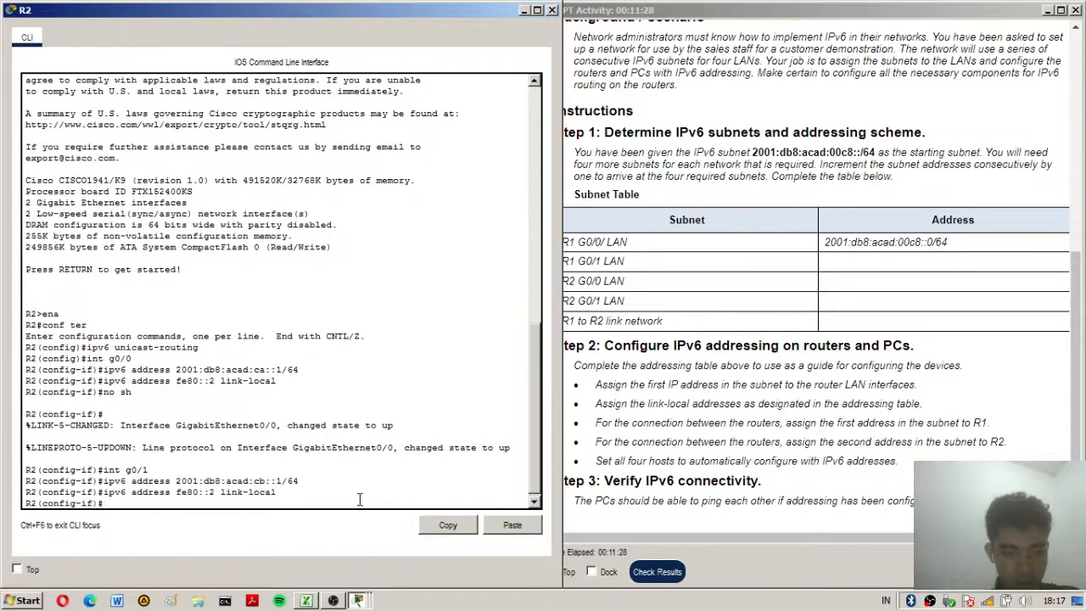
text(no sh)
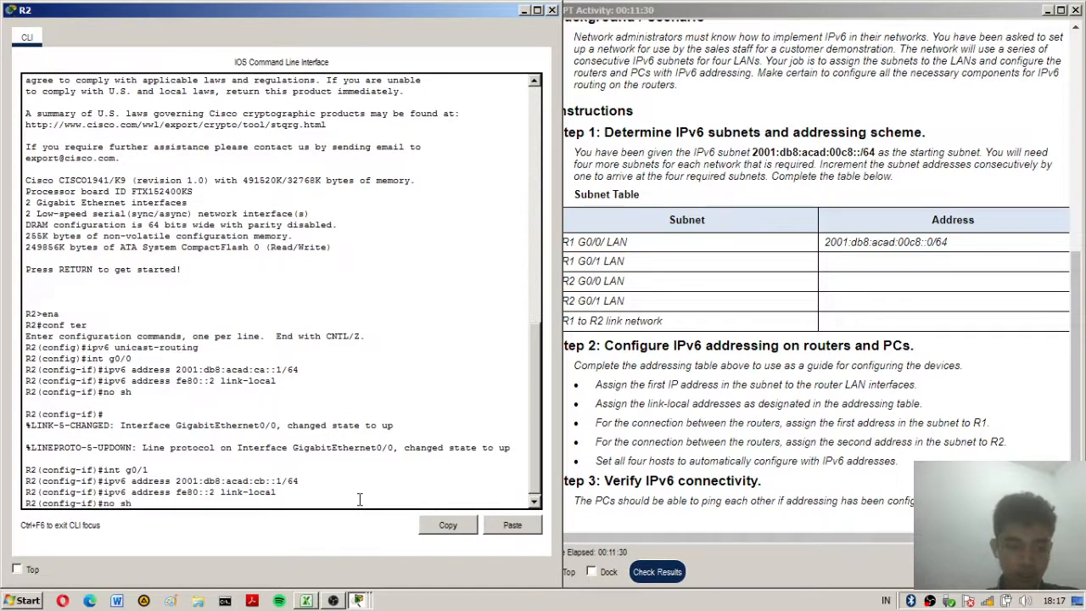
key(Return)
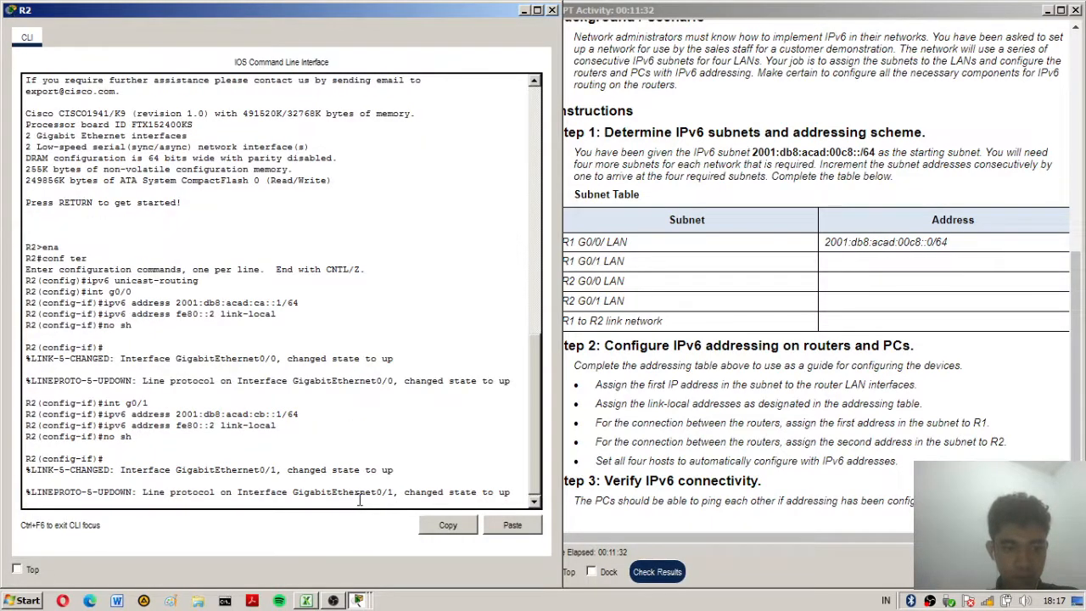
key(Return)
Enter R2's interface s0/0/0 and assign it the IPv6 address 2001:db8:acad:cc::2/64.
text(int)
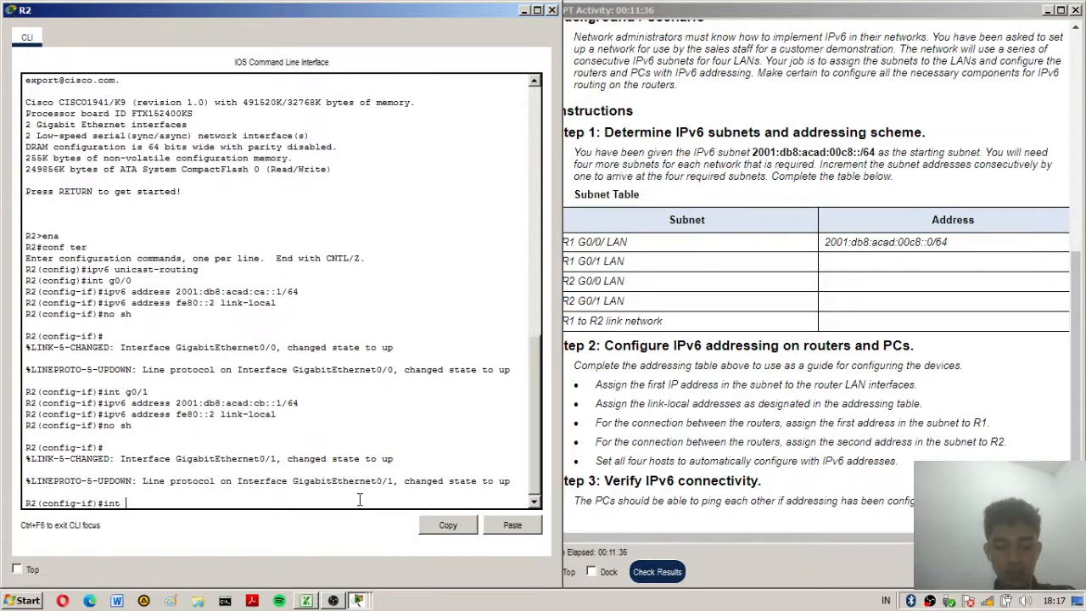
text( s0/0/0)
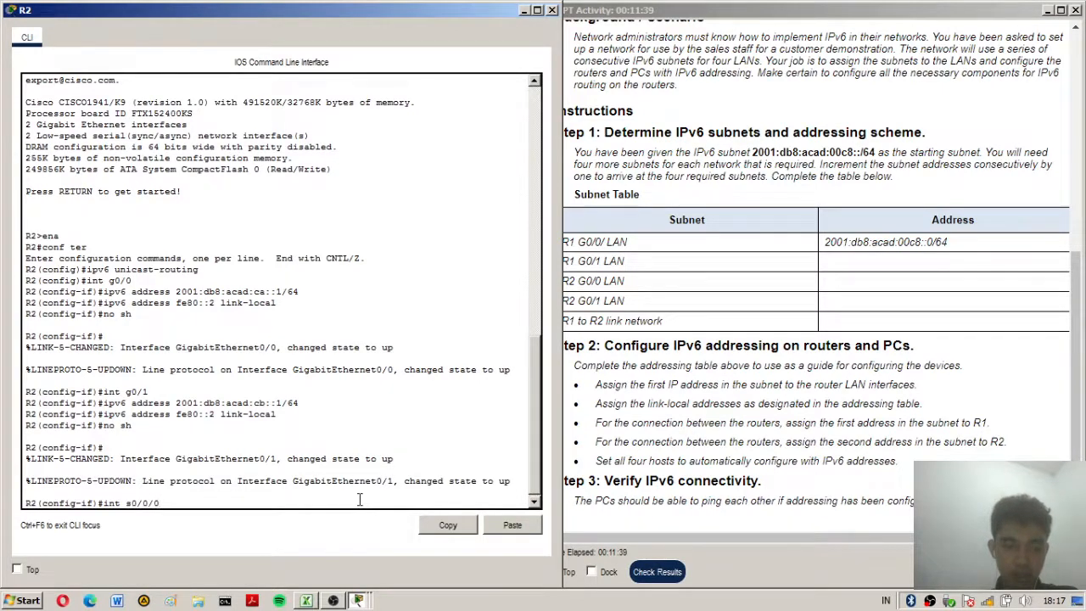
key(Return)
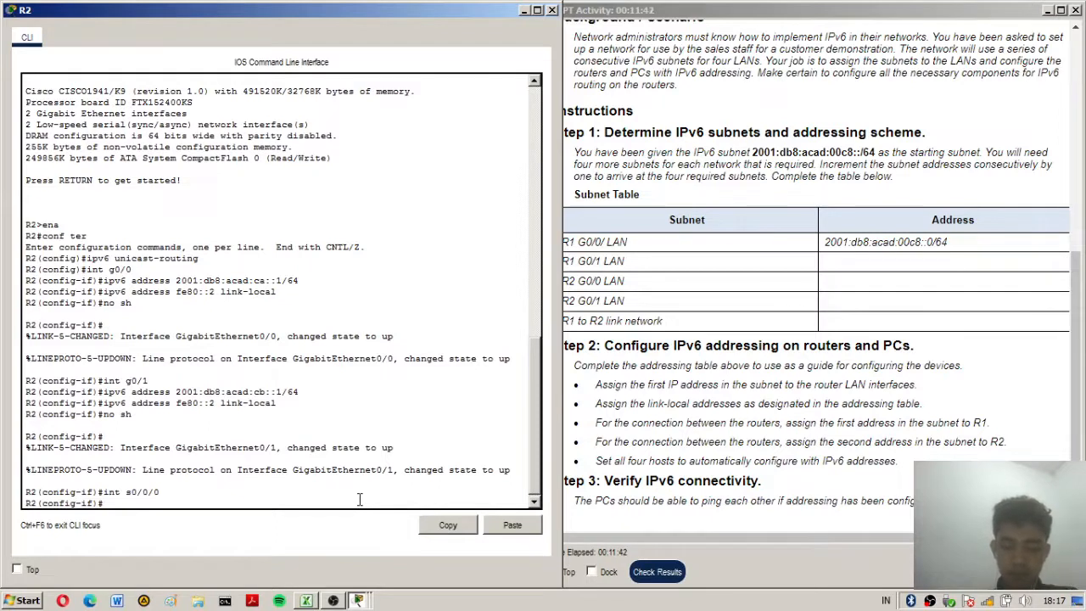
key(Up)
key(Up)
key(Up)
key(Up)
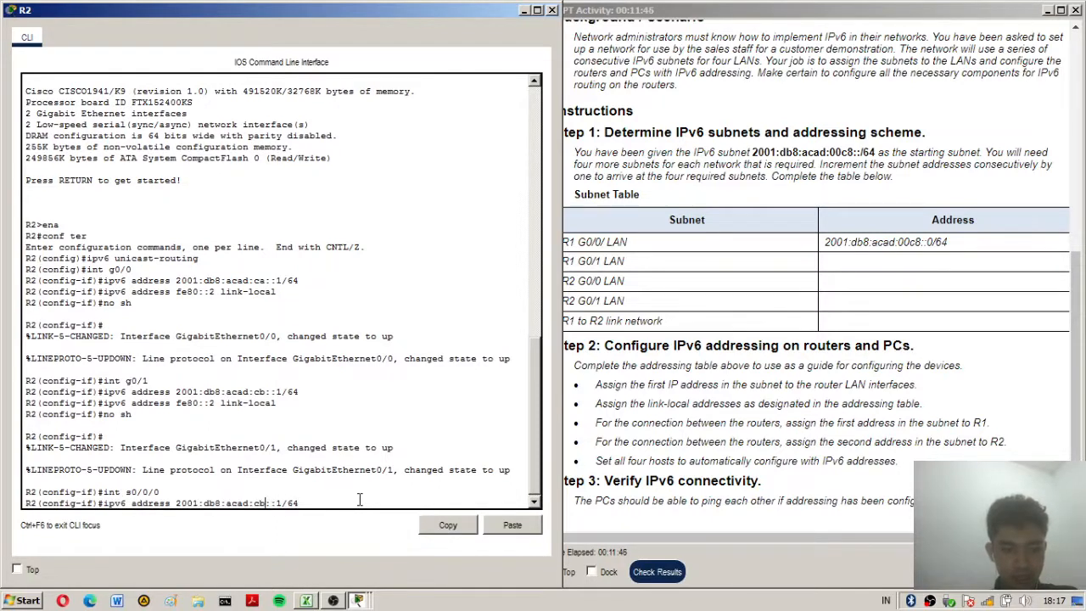
key(Left)
key(Left)
key(Left)
key(Left)
key(Left)
key(Left)
key(BackSpace)
text(c)
key(Right)
key(Right)
key(Right)
key(BackSpace)
text(2)
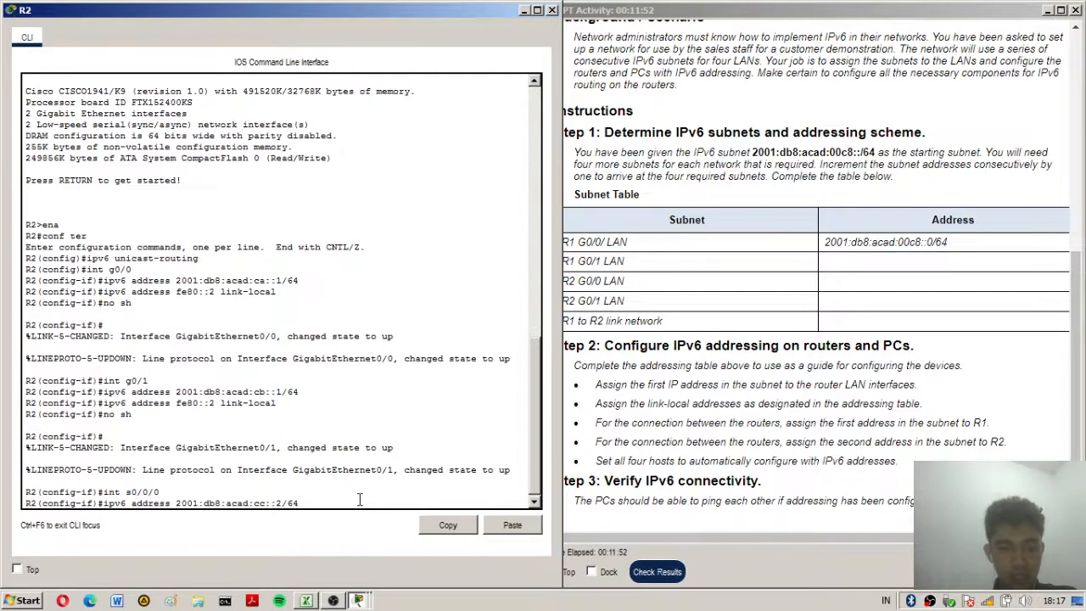
key(Return)
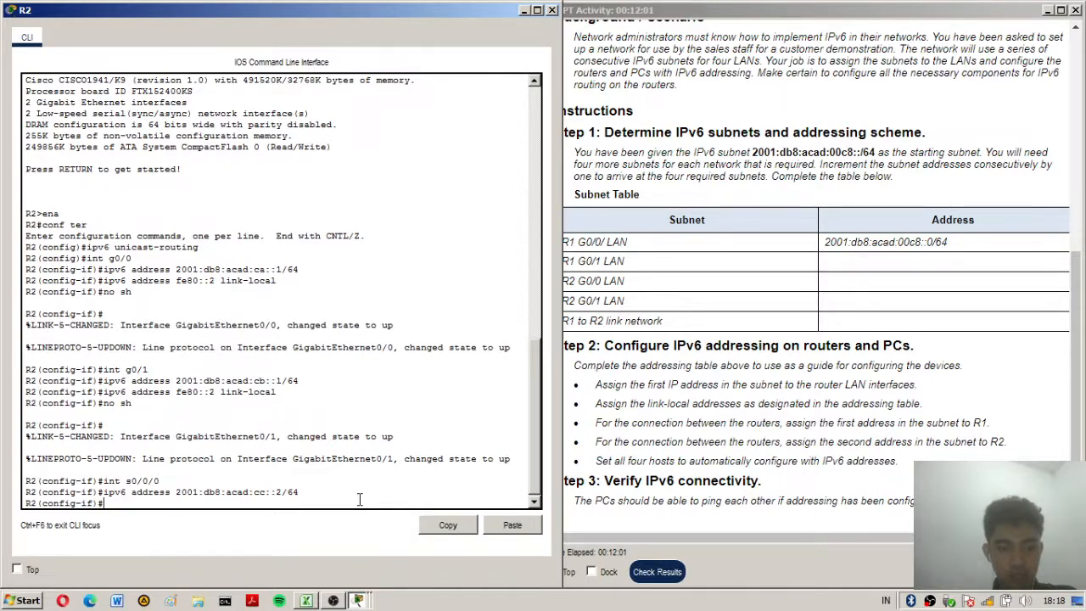
Assign fe80::2 as the link-local address of R2's s0/0/0 interface, enable it with no sh and end configuration mode.
key(Up)
key(Up)
key(Up)
key(Up)
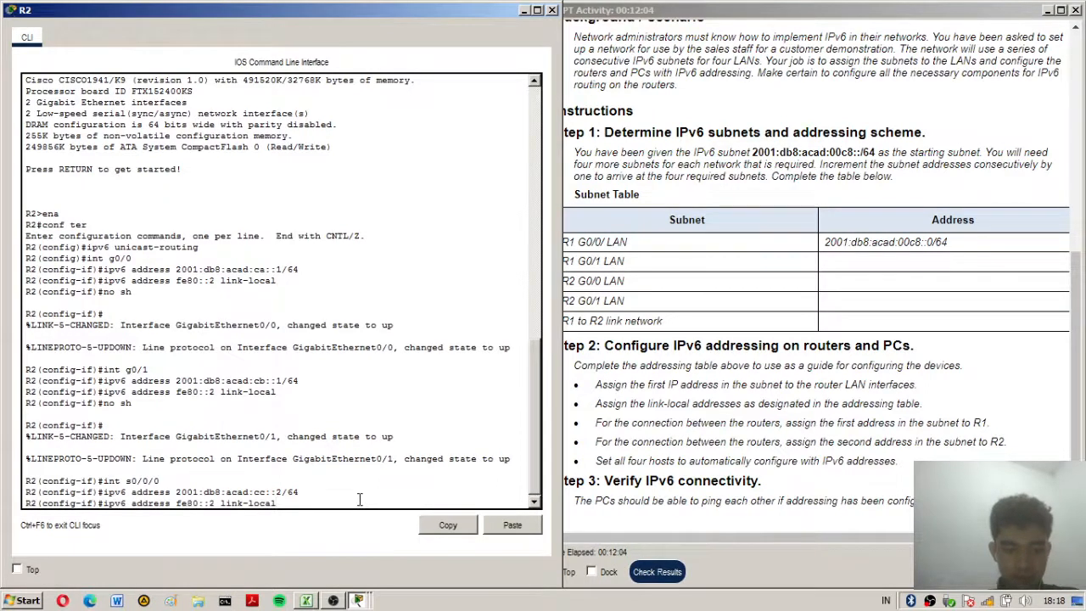
key(Return)
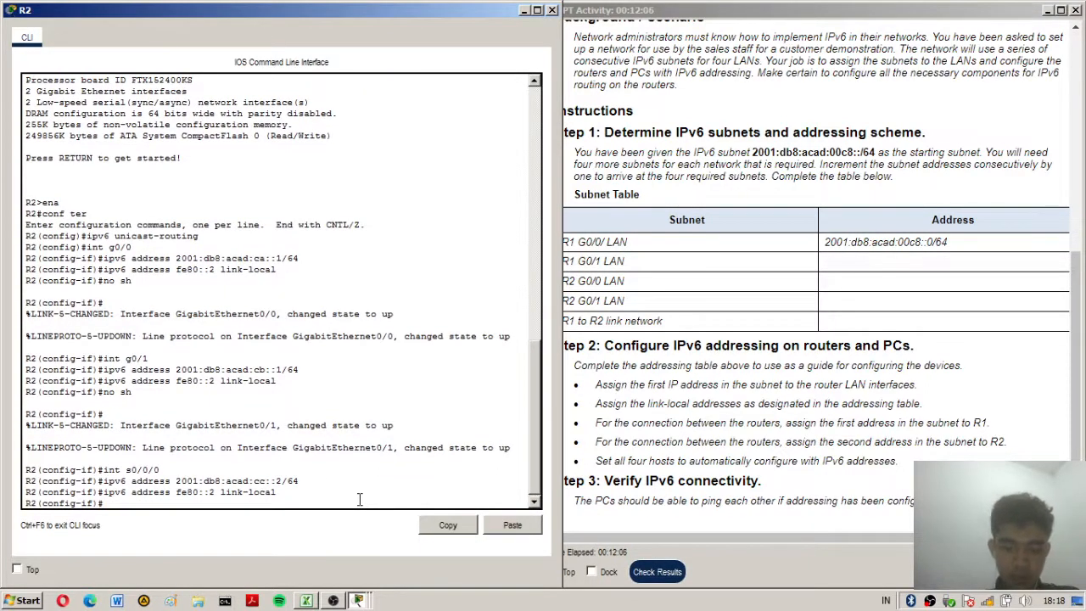
text(no sh)
key(Return)
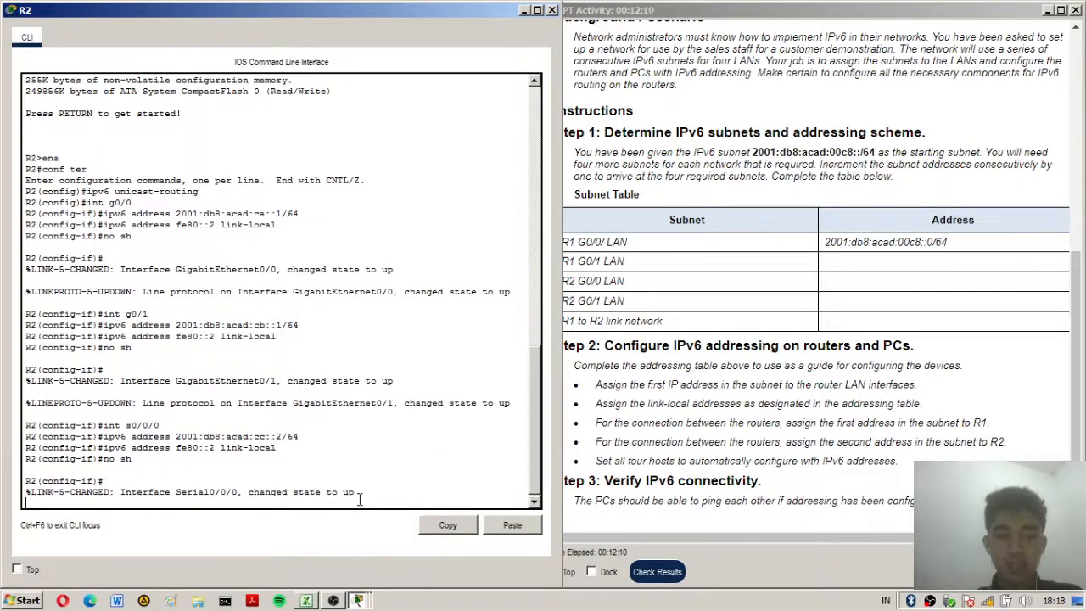
key(Return)
text(end)
key(Return)
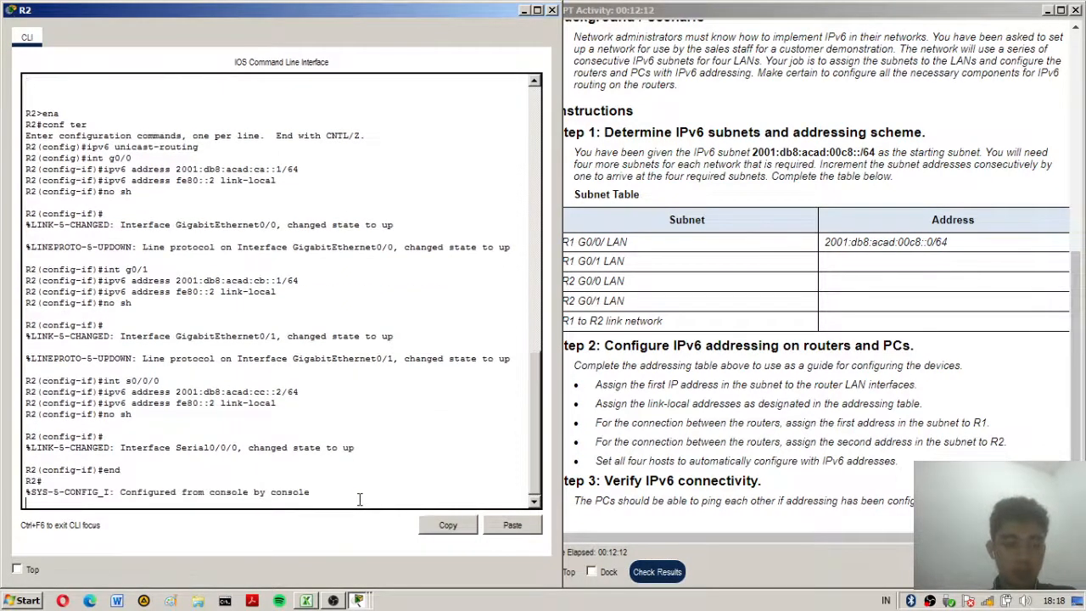
text(copy)
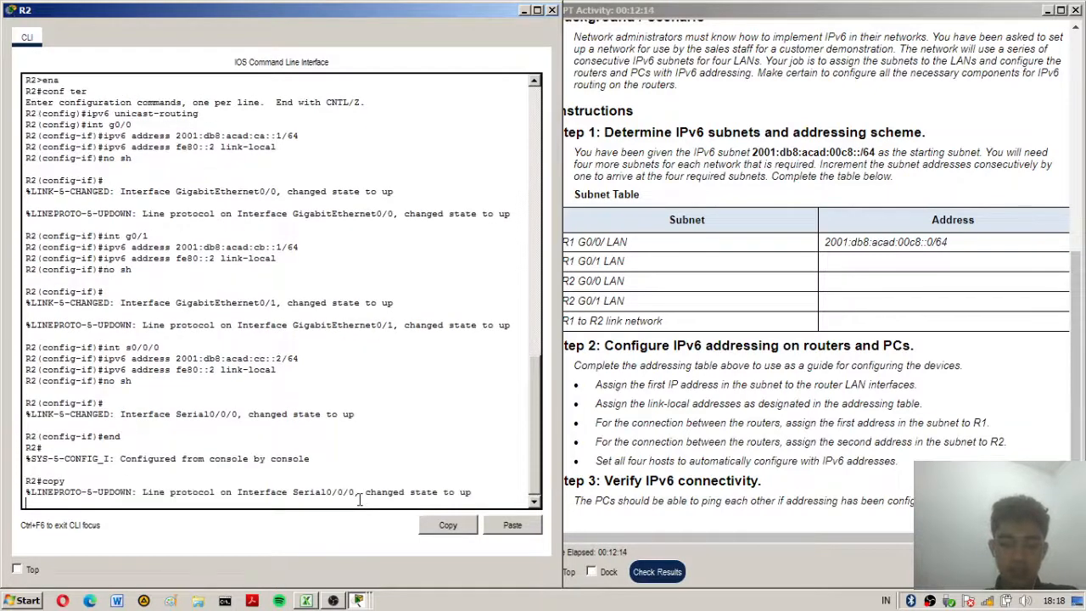
key(Up)
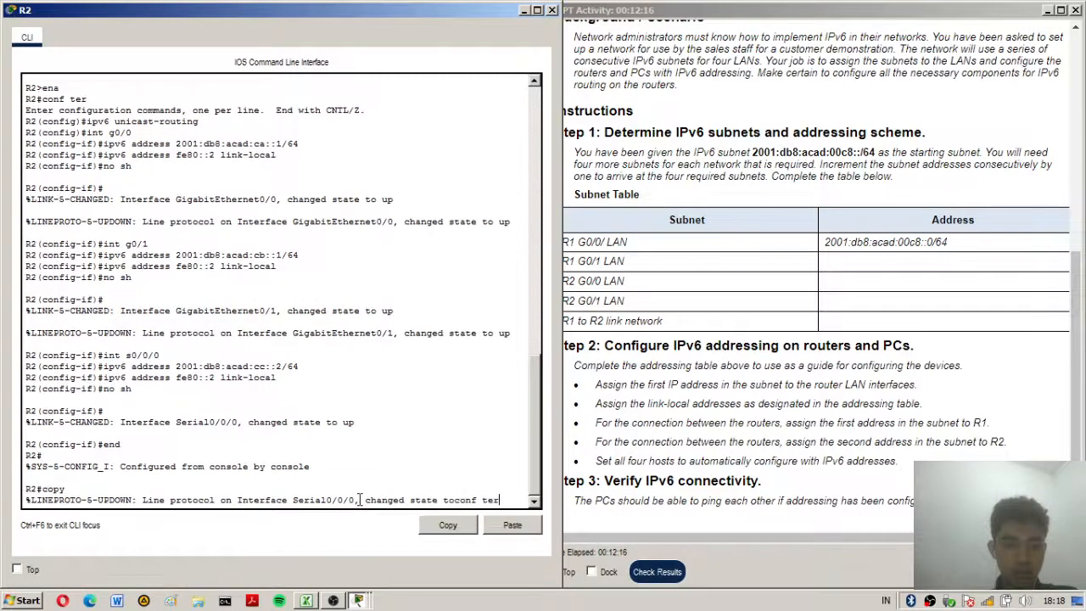
key(Down)
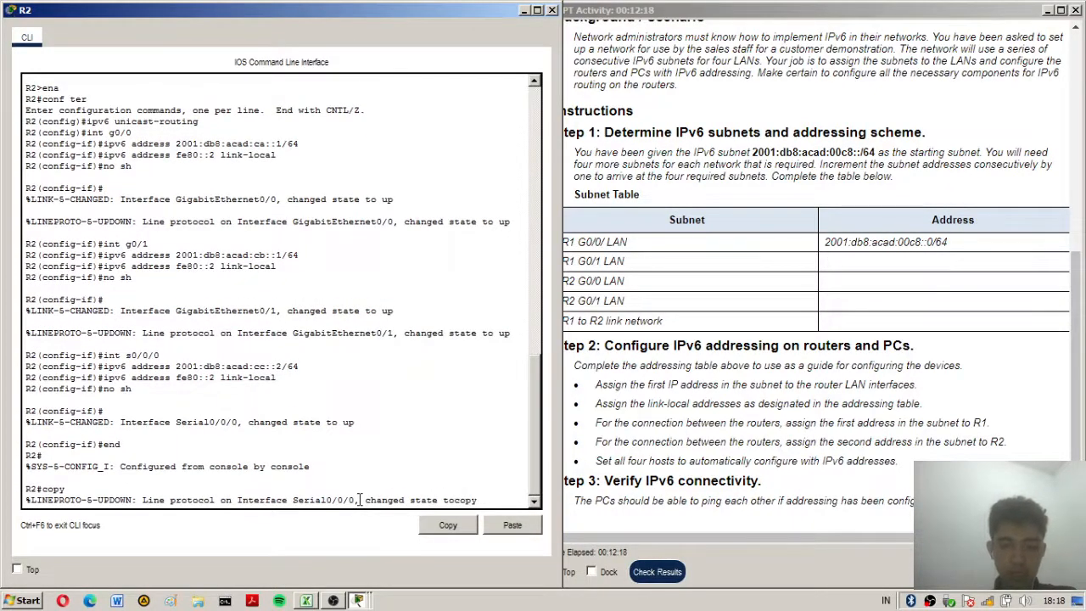
key(BackSpace)
key(BackSpace)
key(BackSpace)
key(BackSpace)
key(Return)
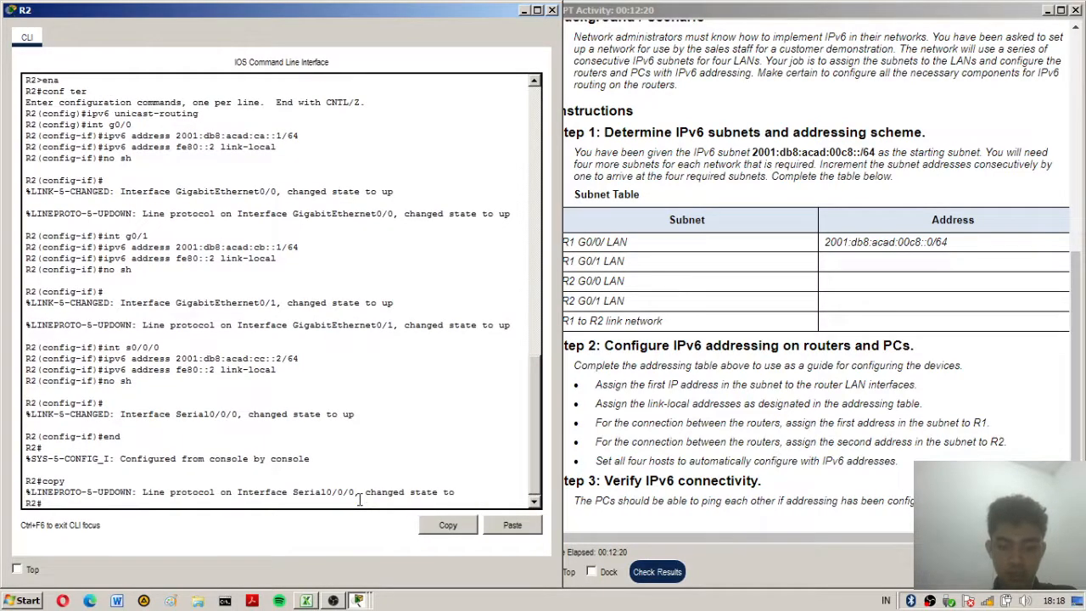
Save R2's configuration with copy running-config startup-config, accepting the default destination filename, and close the router's window.
text(copy)
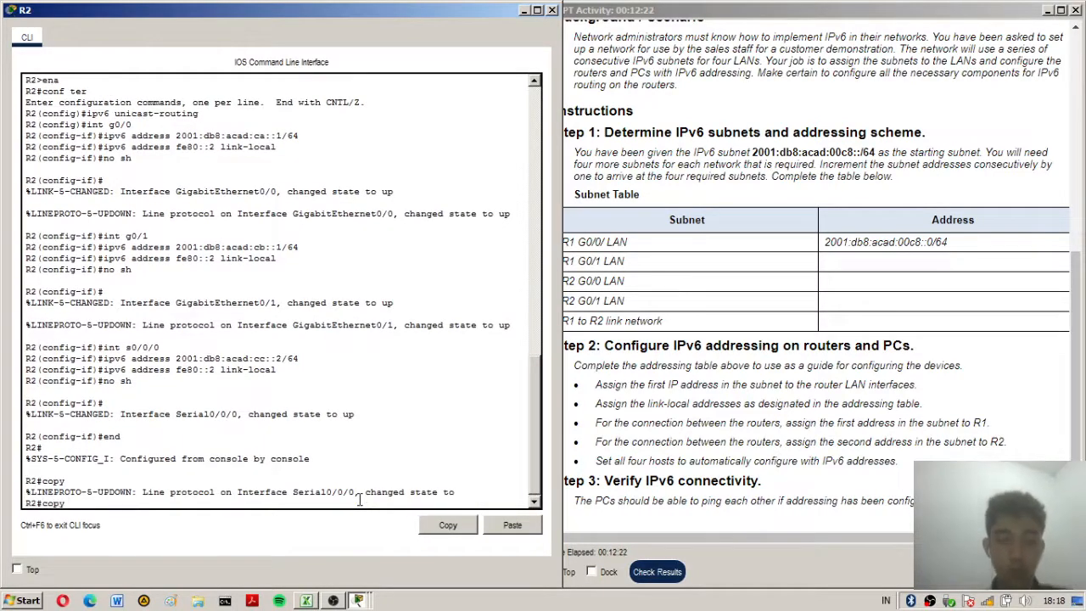
text( running-)
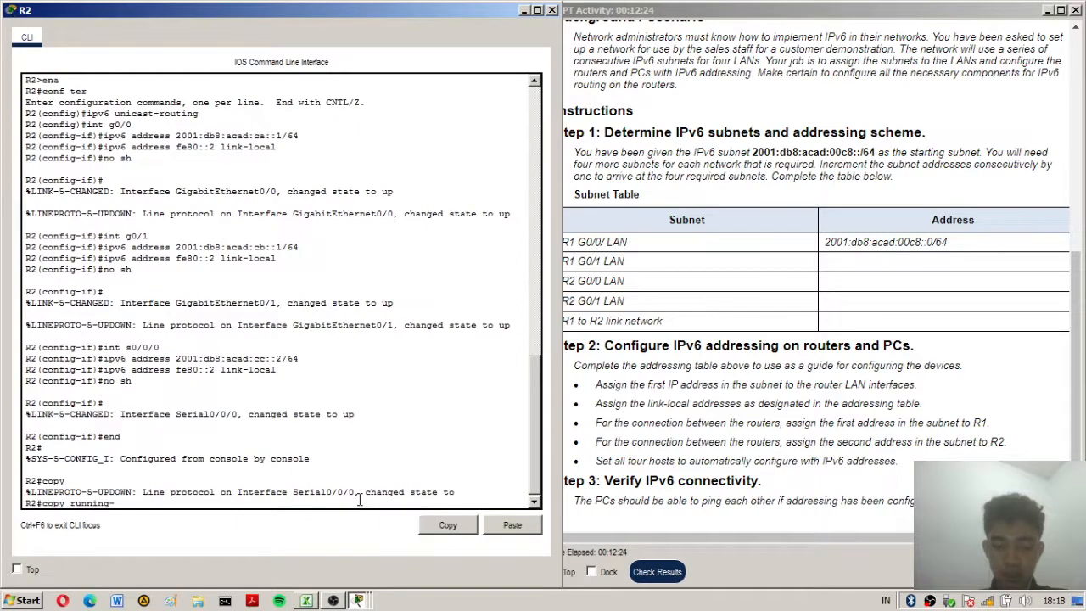
text(config star)
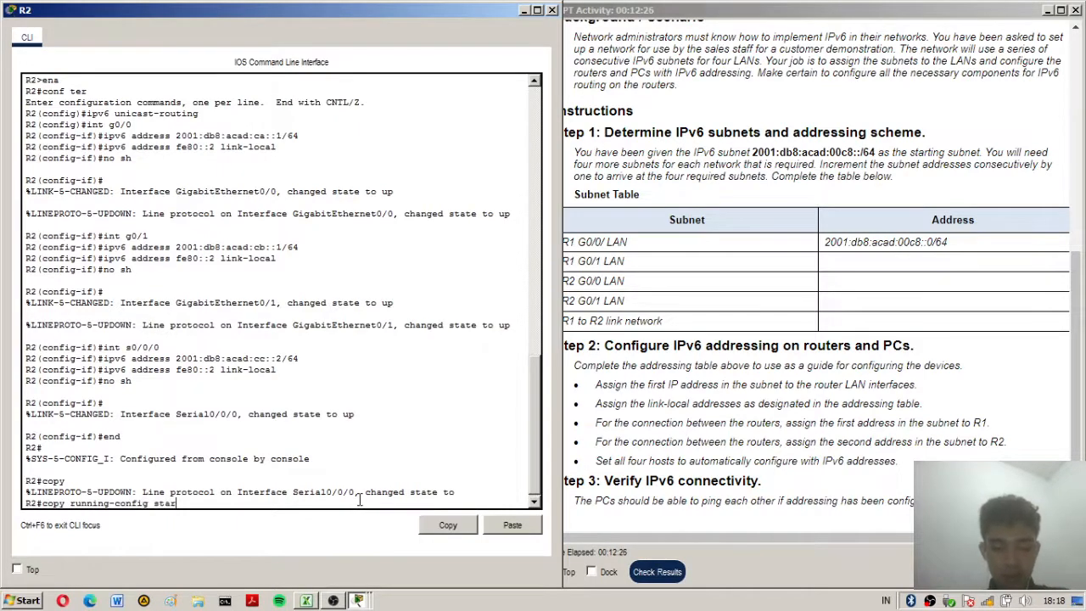
text(tup-config)
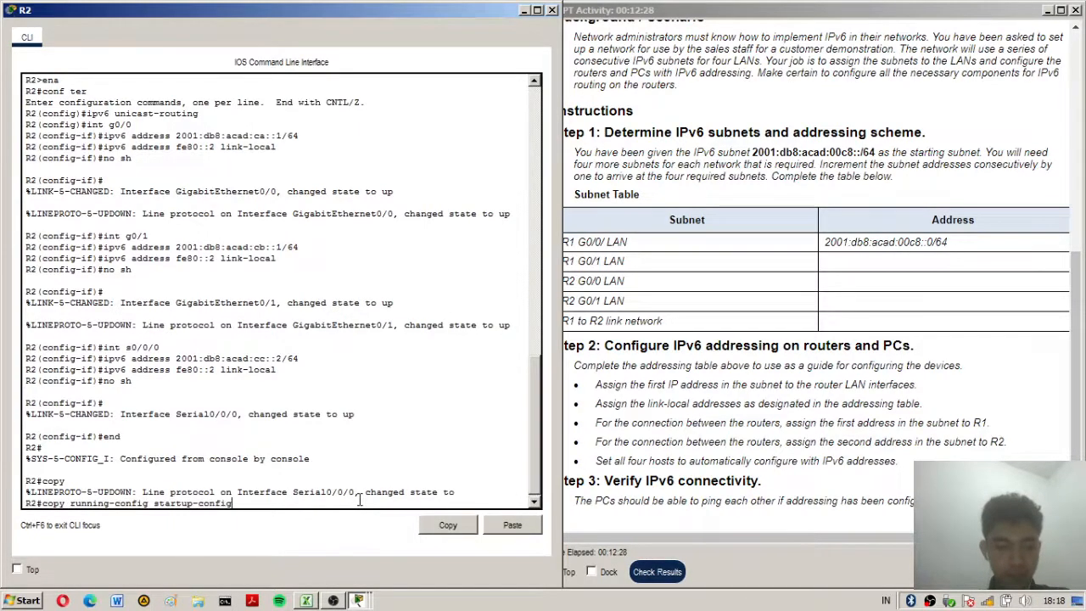
key(Return)
key(Return)
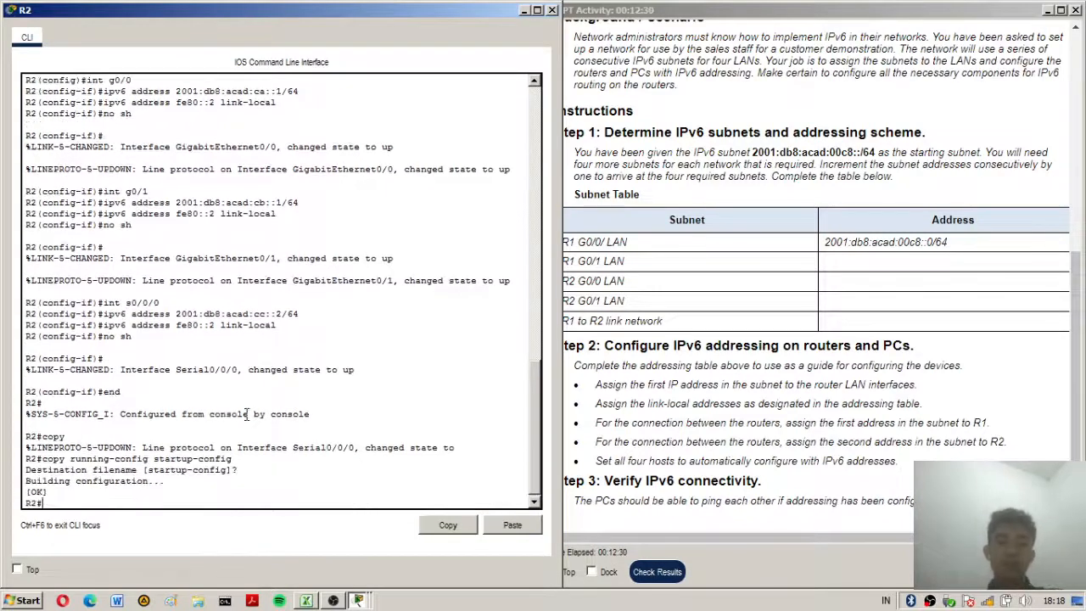
click(551, 9)
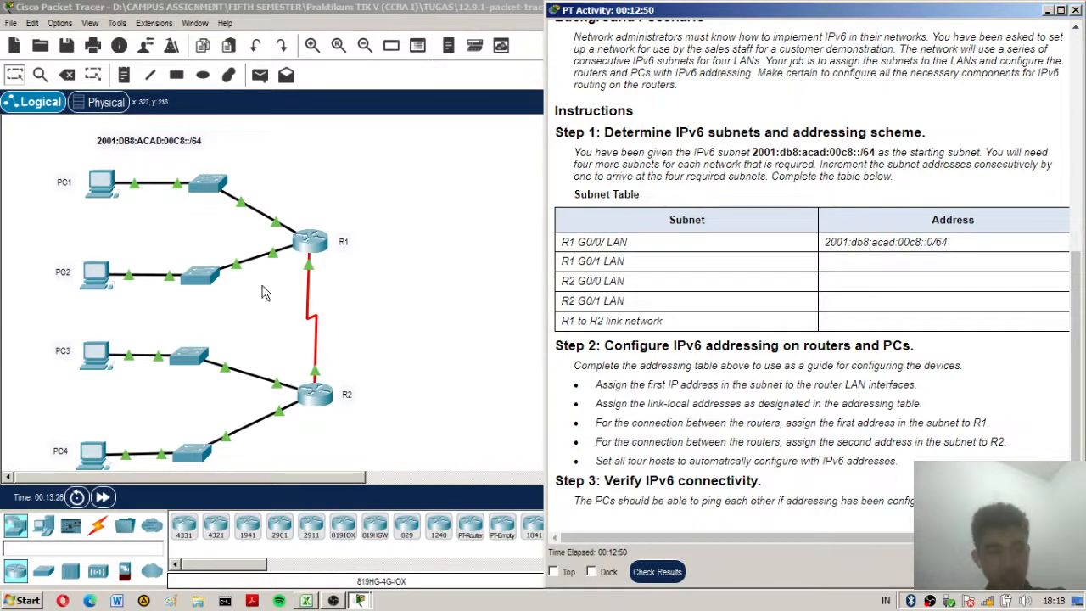
Set PC1's IPv6 configuration to Automatic in its IP Configuration and close the PC's window.
click(116, 195)
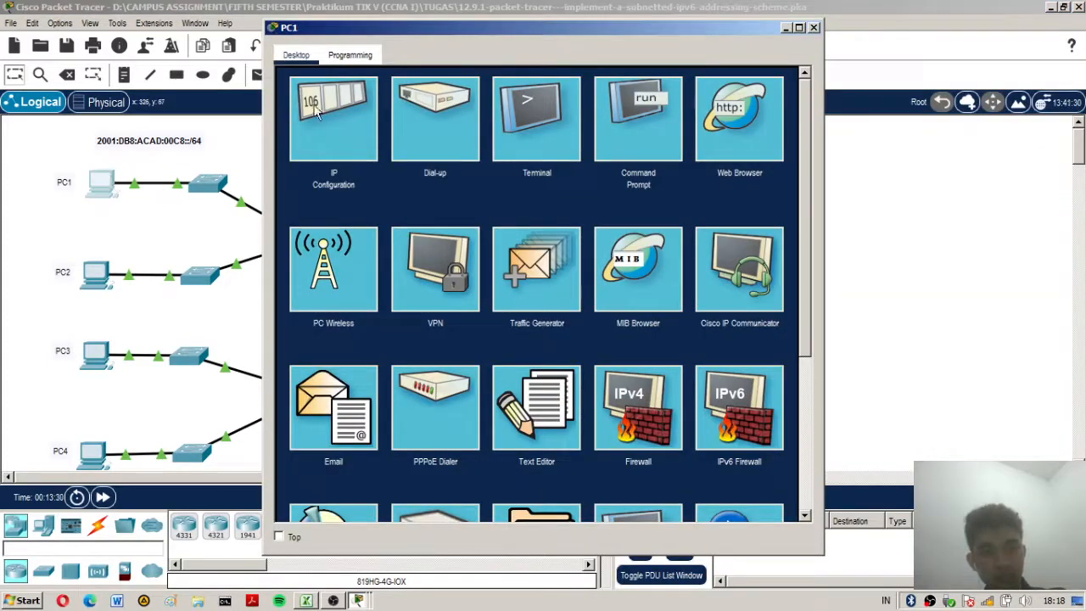
click(329, 134)
click(316, 285)
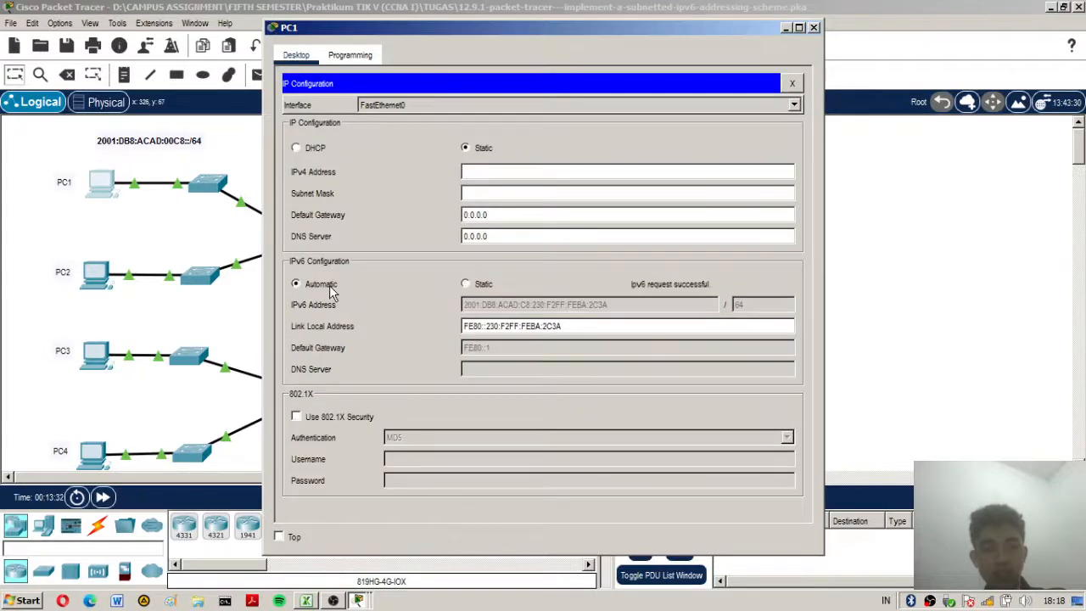
click(812, 28)
Set PC2's IPv6 configuration to Automatic in its IP Configuration.
click(95, 274)
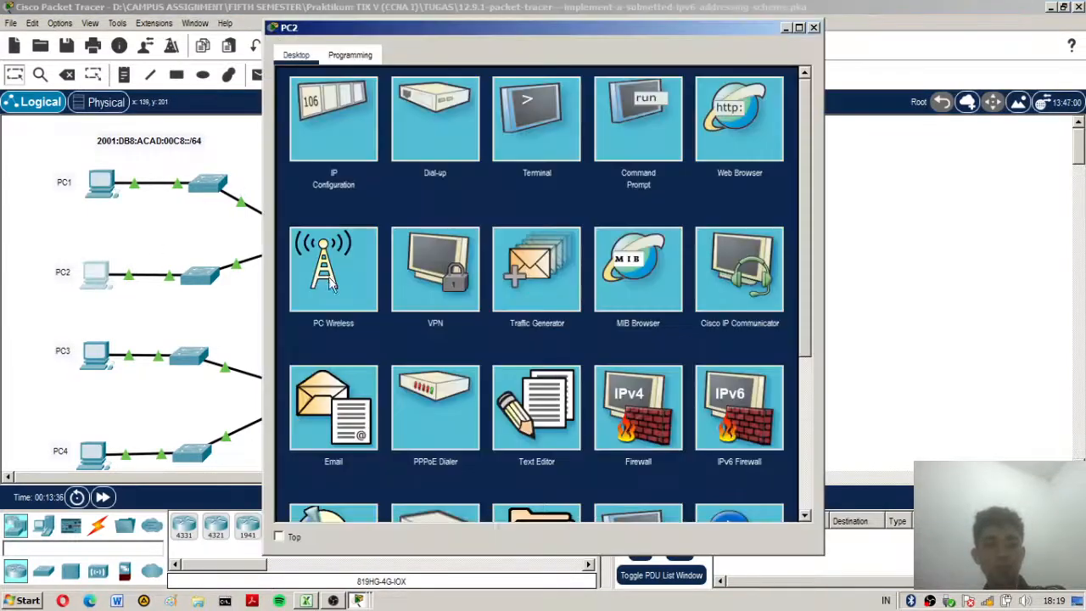
click(363, 111)
click(316, 285)
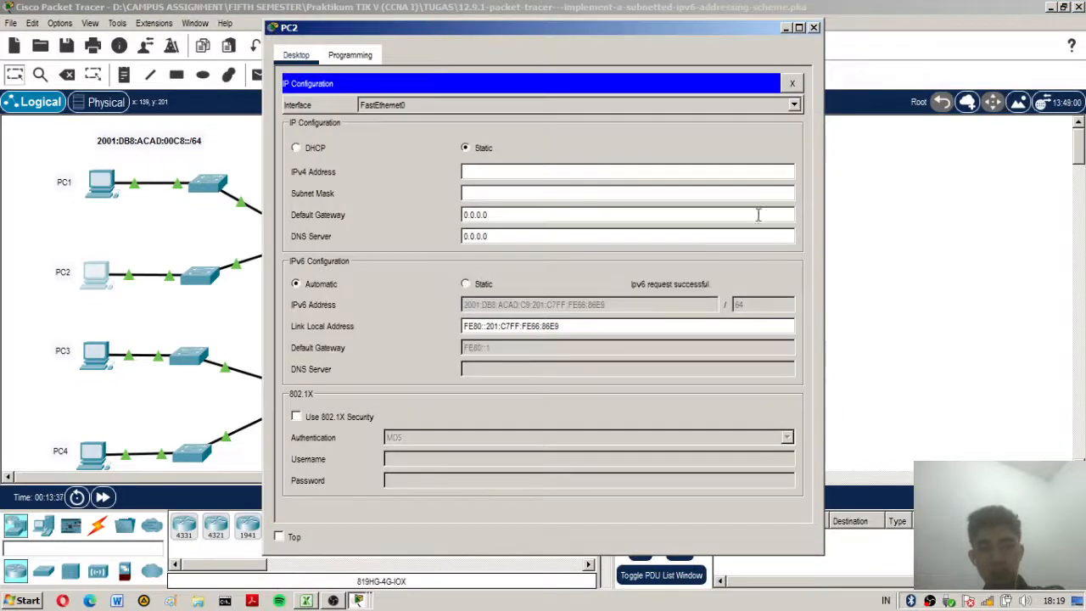
Close PC2's window, set PC3's IPv6 configuration to Automatic in its IP Configuration, and close PC3's window.
click(813, 28)
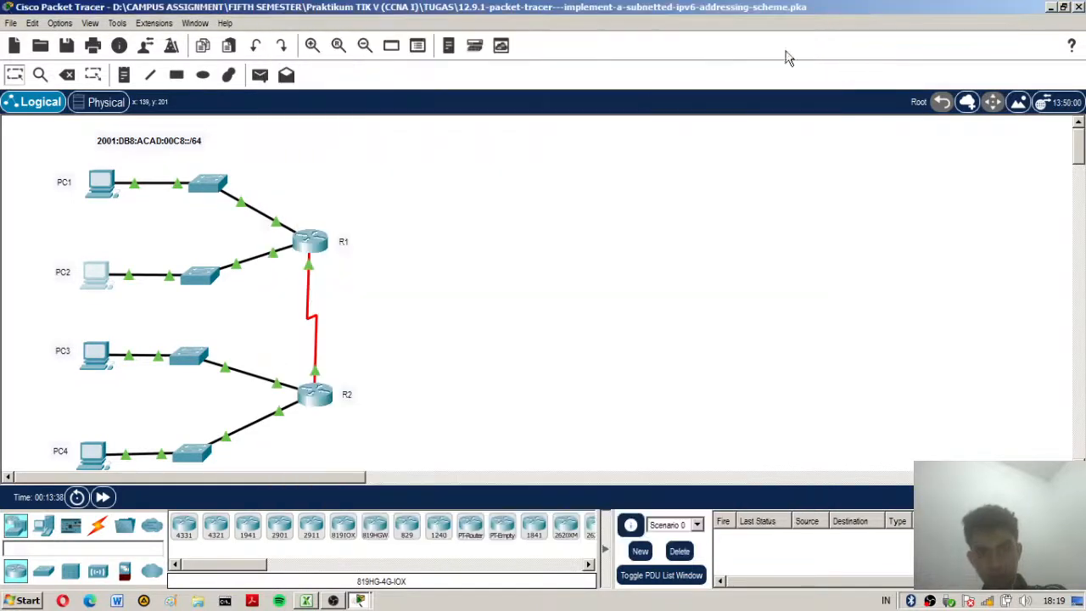
click(103, 362)
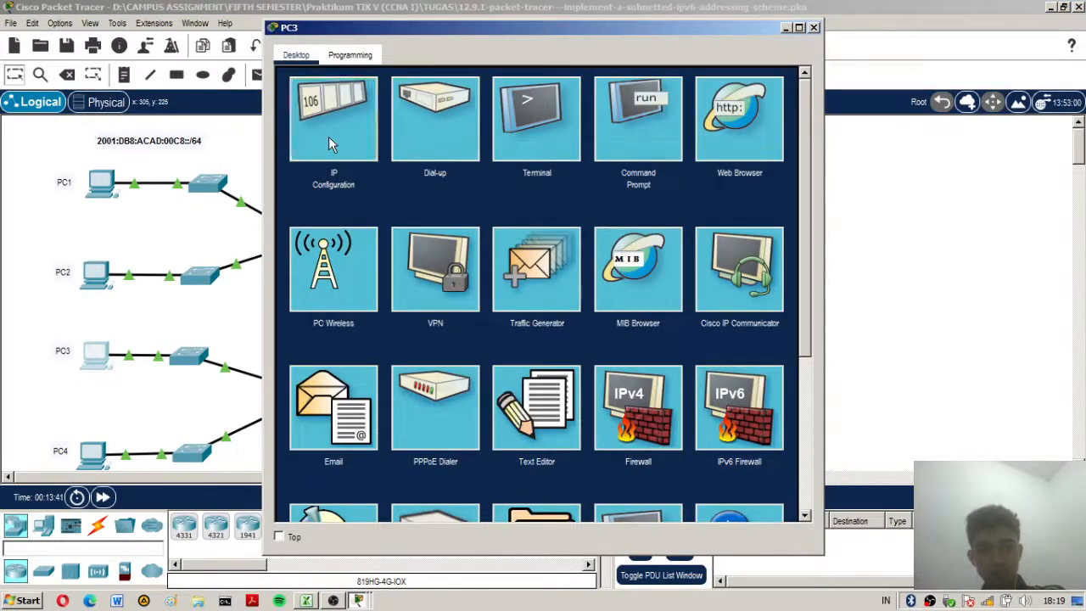
click(328, 137)
click(318, 285)
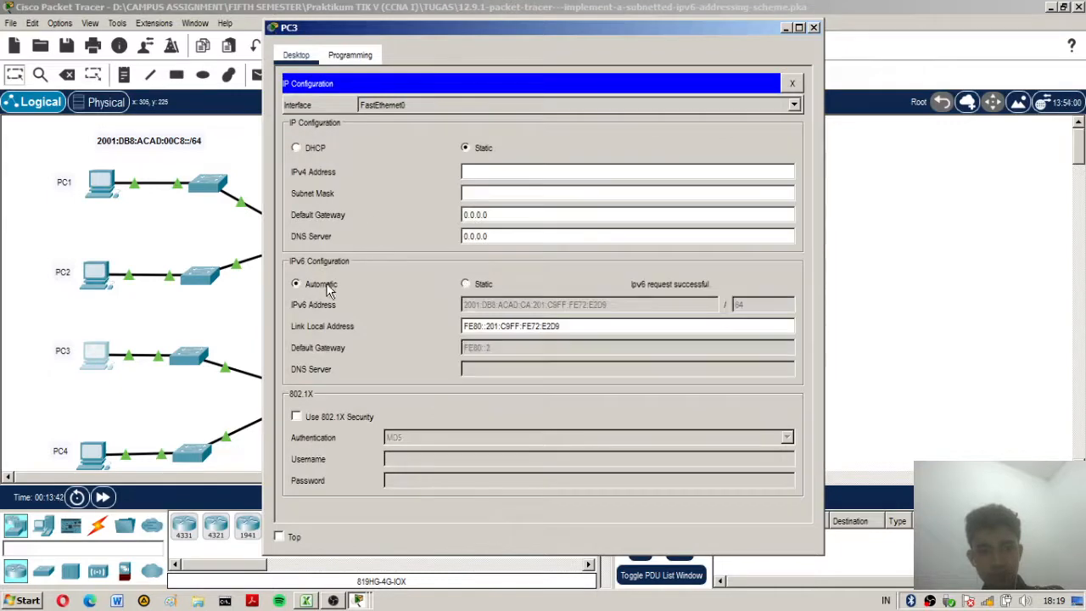
click(813, 28)
Set PC4's IPv6 configuration to Automatic in its IP Configuration and close the PC's window.
click(91, 454)
click(328, 140)
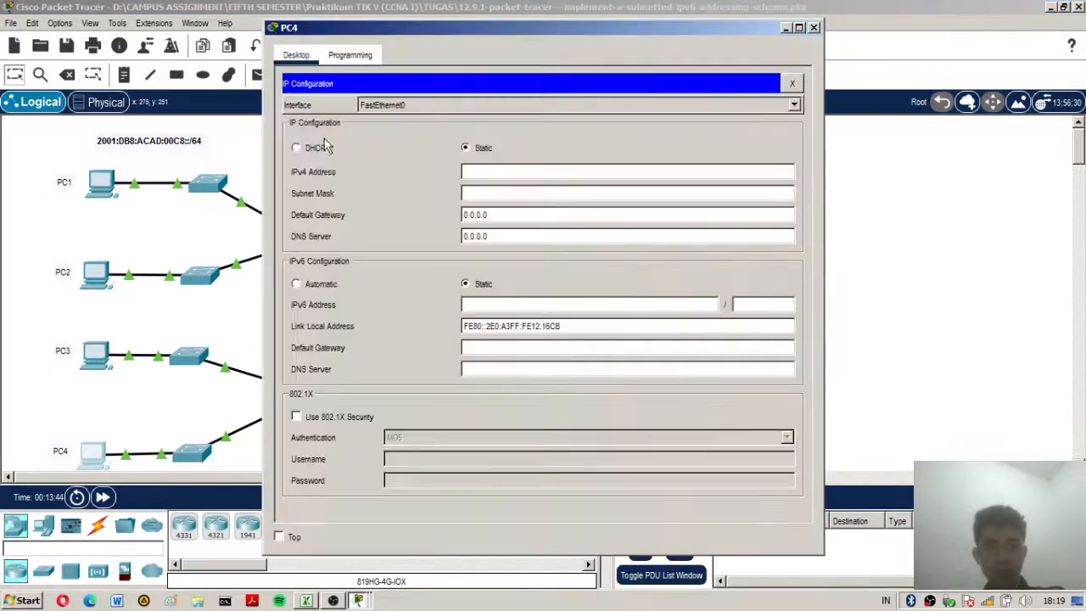
click(318, 285)
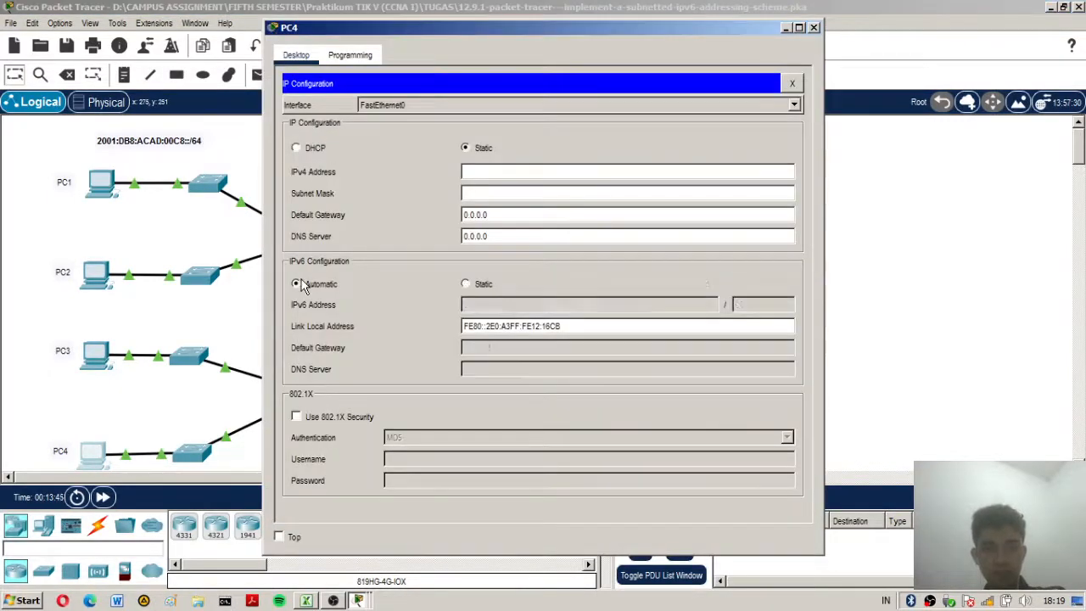
click(813, 28)
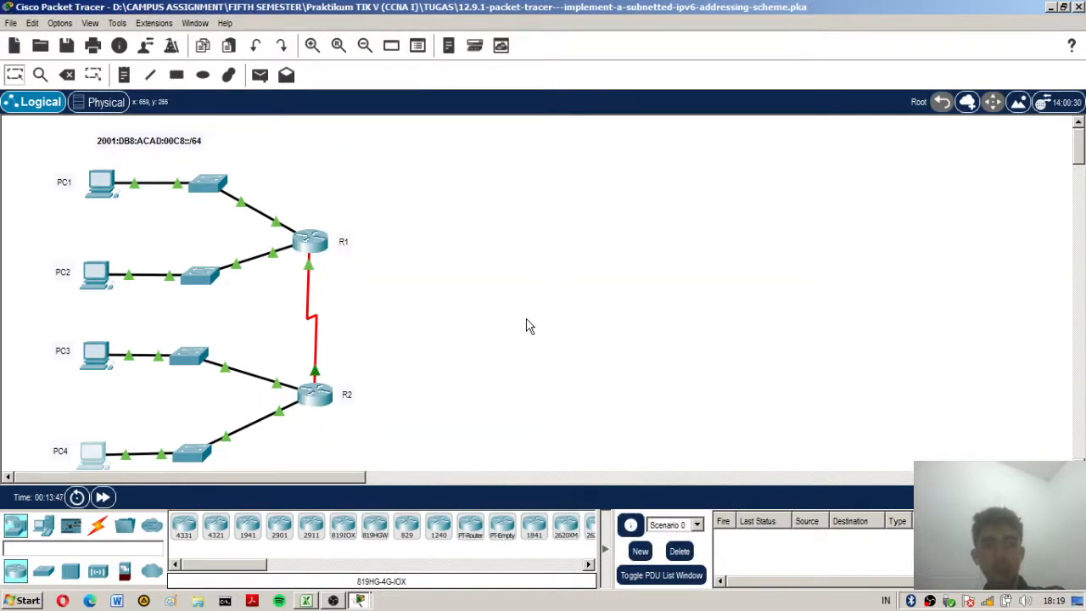
Review the activity instructions on verifying IPv6 connectivity, then close the instructions window.
click(361, 599)
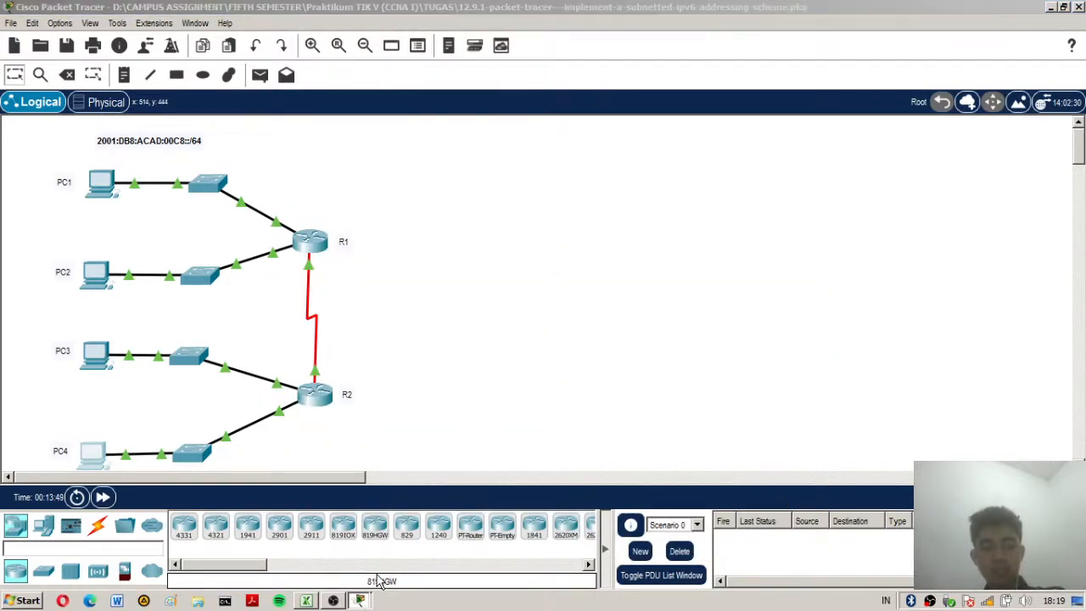
click(374, 575)
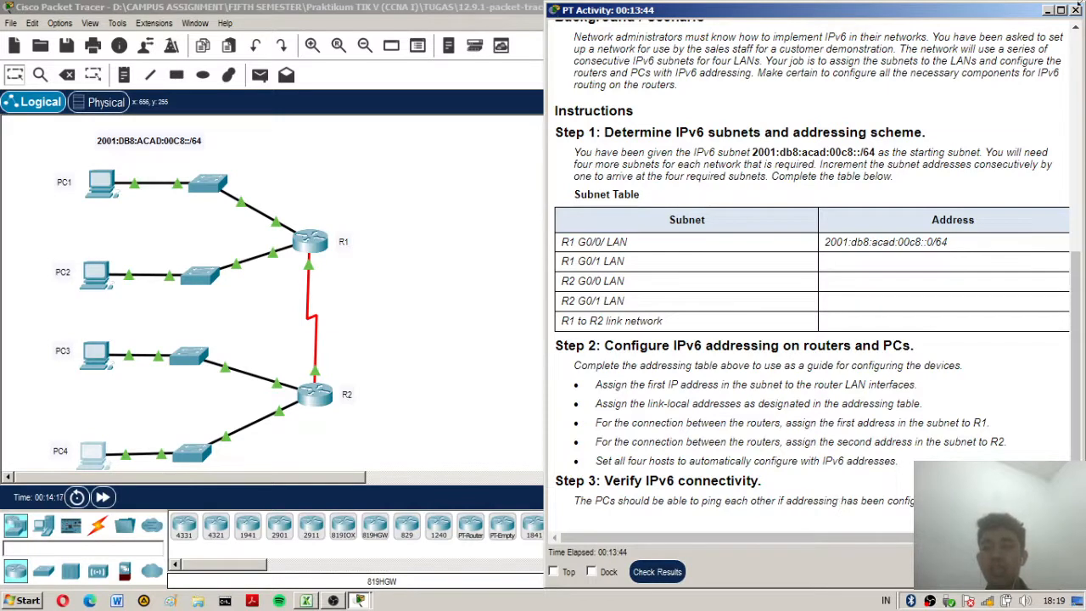
click(1074, 10)
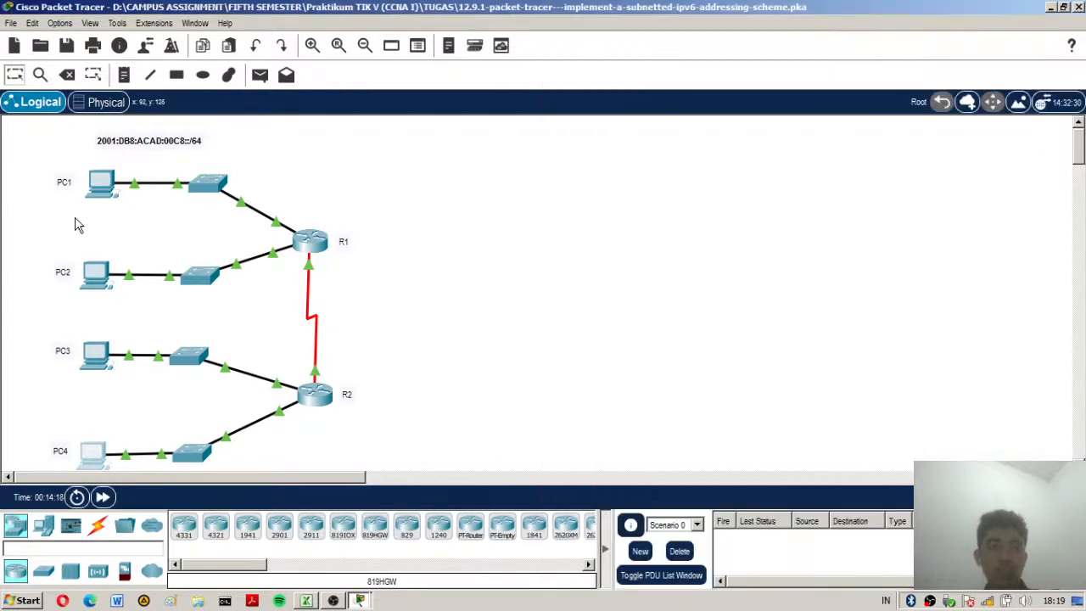
Run ipv6config in PC2's Command Prompt and copy the IPv6 address of its FastEthernet0 connection.
click(98, 280)
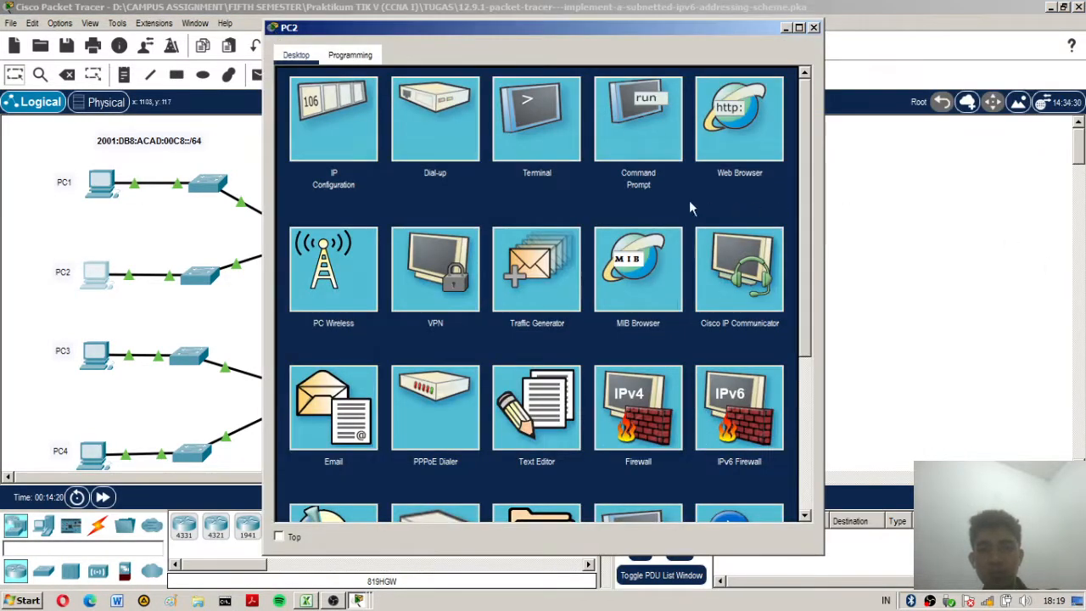
click(655, 155)
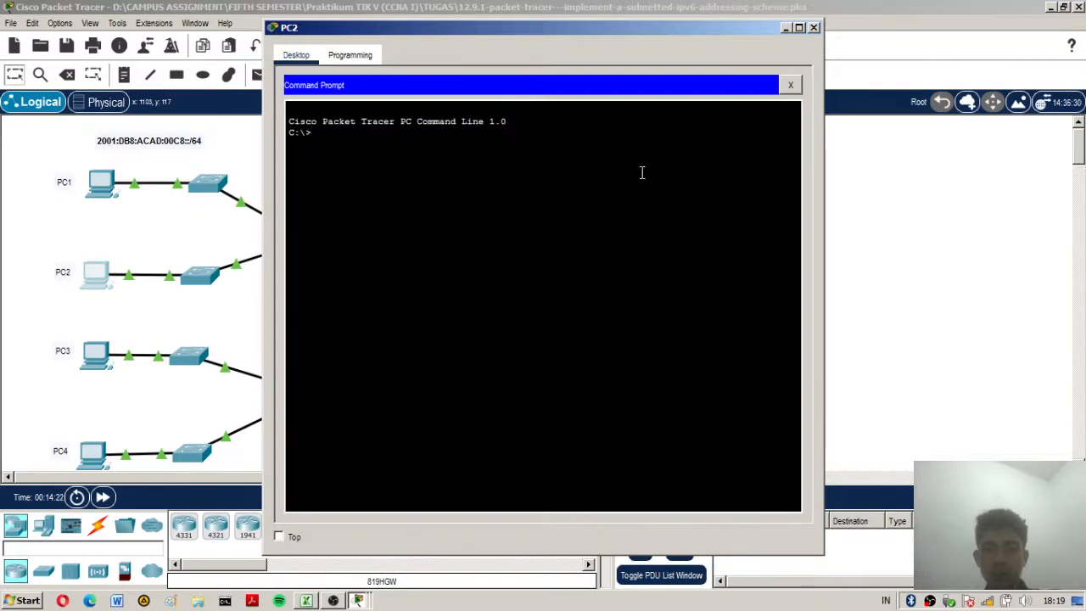
text(ipv6config)
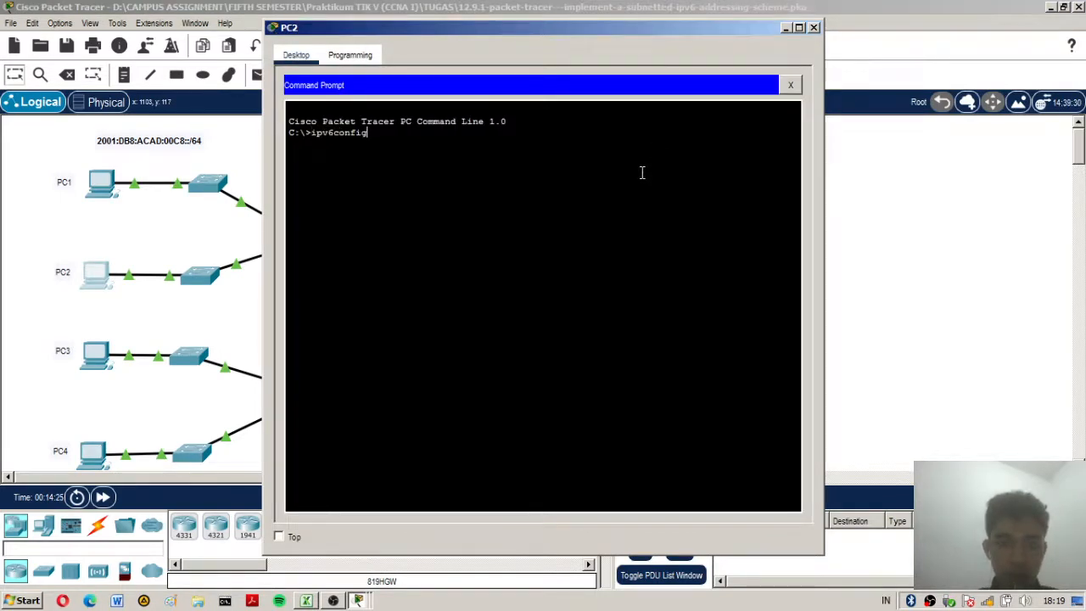
key(Return)
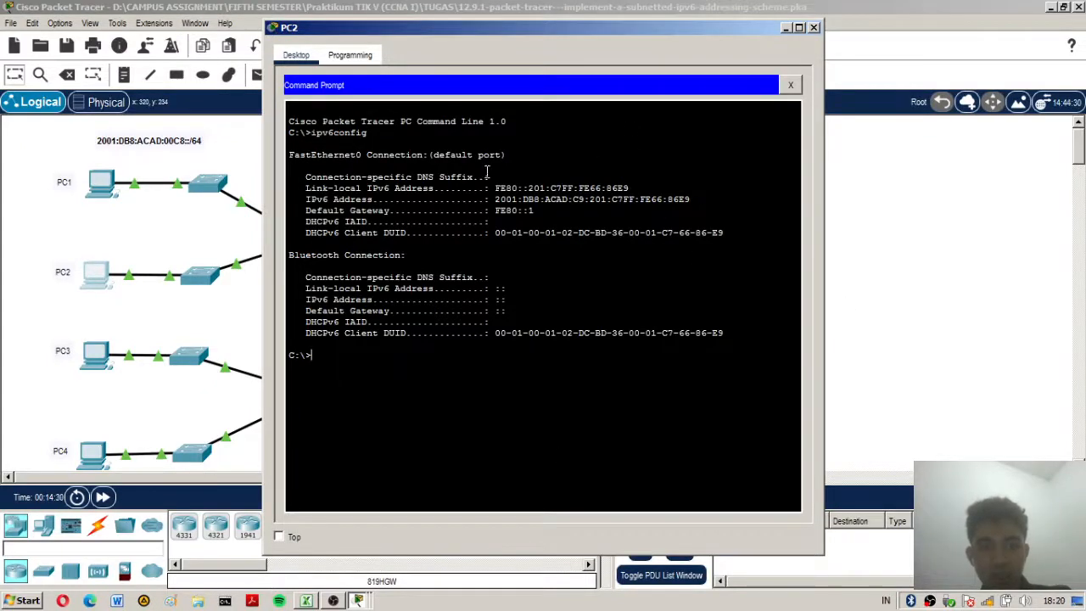
drag(613, 199, 692, 199)
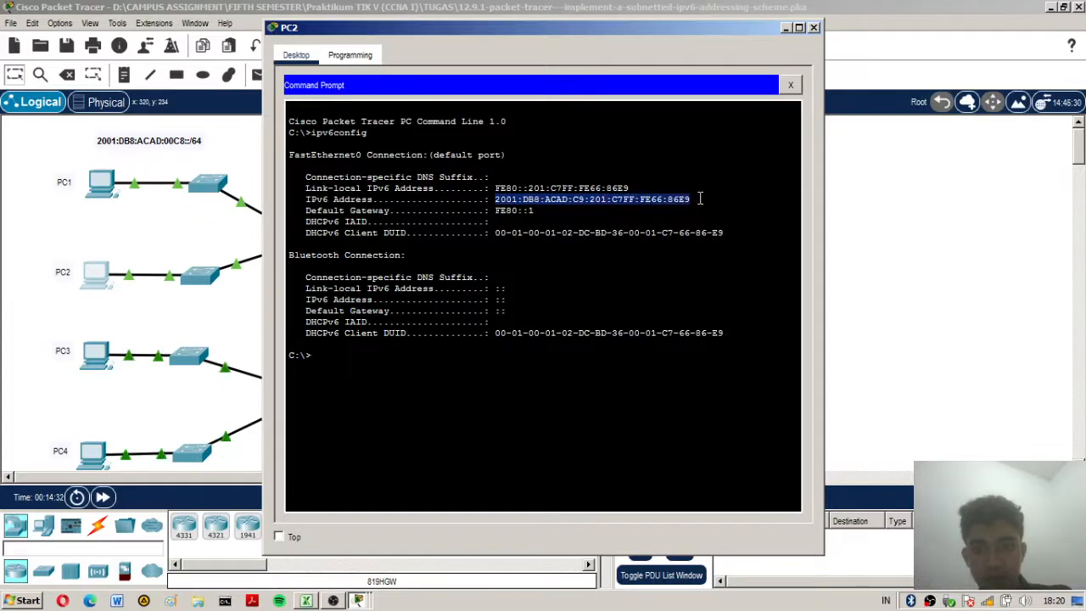
right_click(659, 205)
click(676, 211)
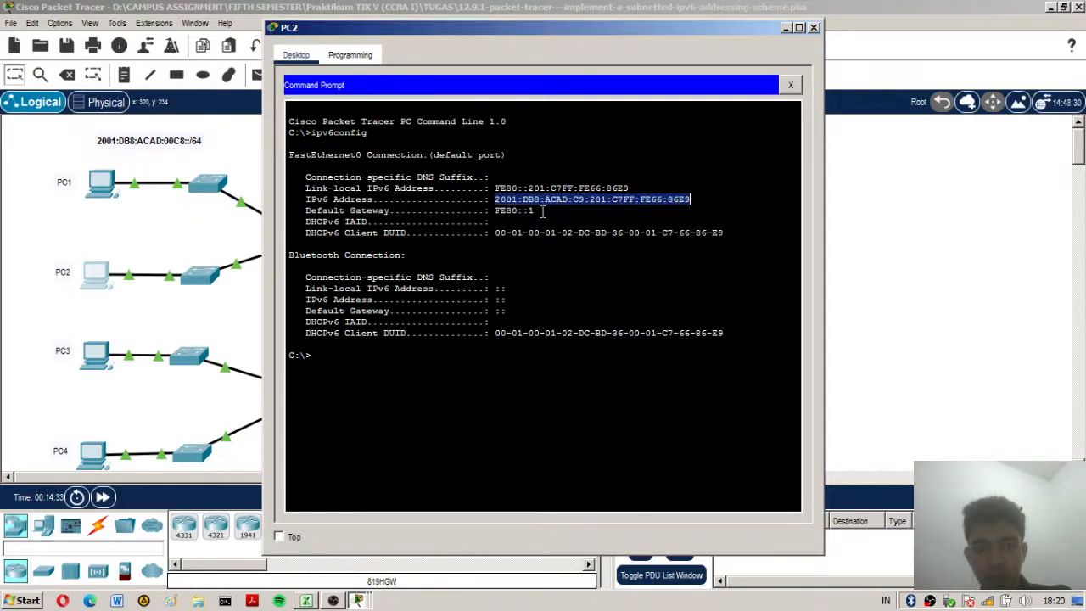
From PC1's Command Prompt, ping PC2's copied address 2001:DB8:ACAD:C9:201:C7FF:FE66:86E9.
click(106, 188)
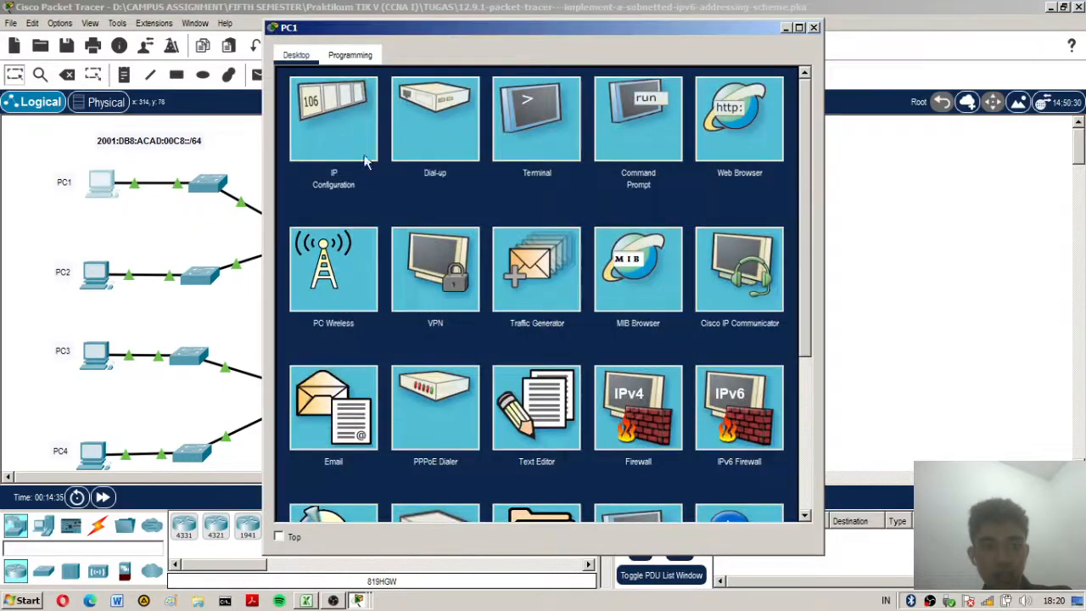
click(647, 114)
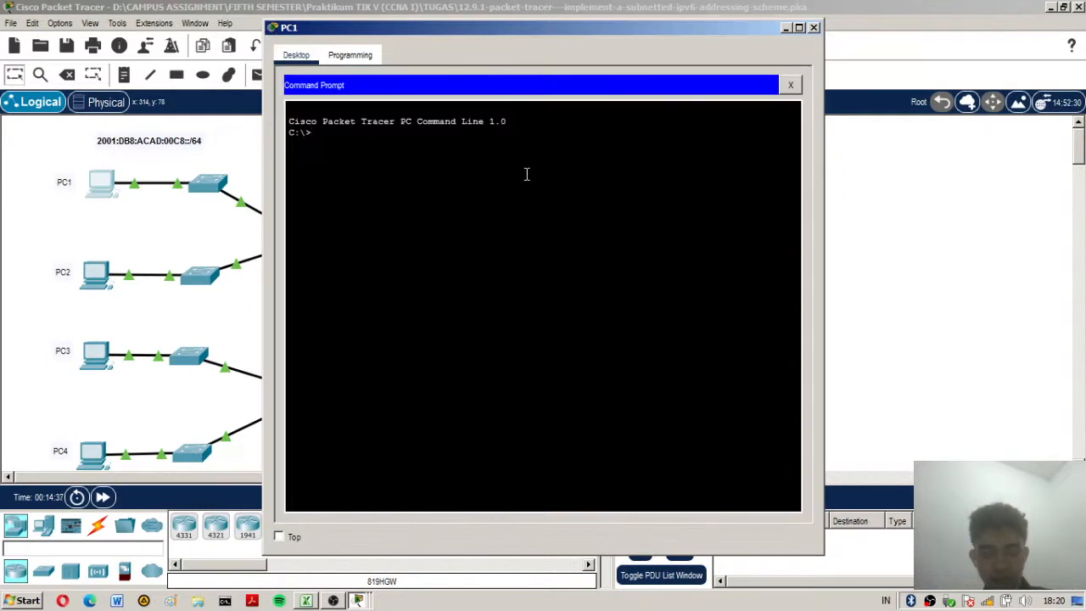
text(ping)
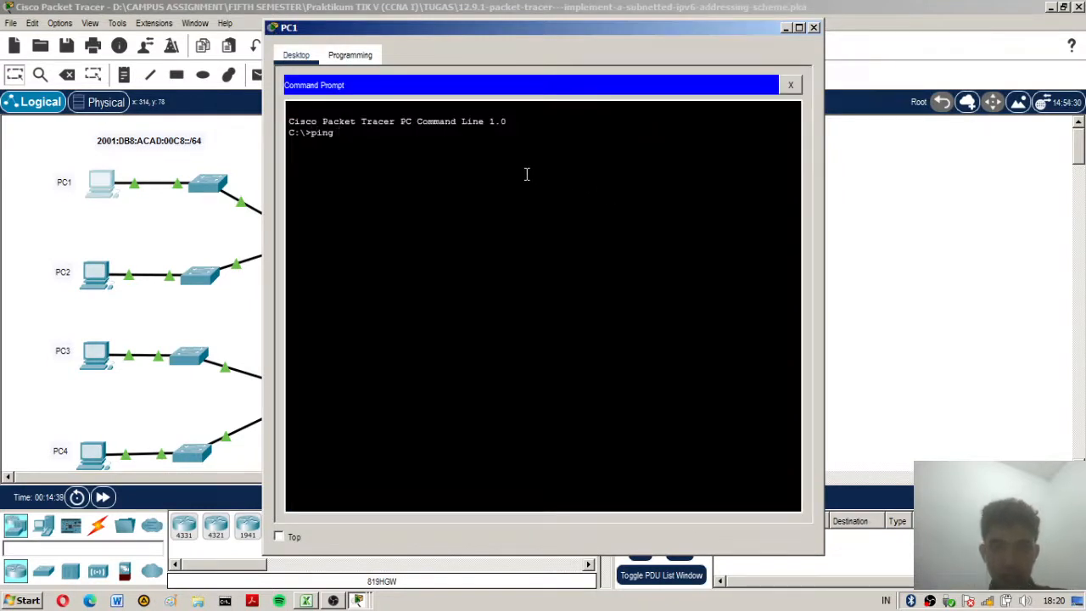
right_click(526, 174)
click(548, 201)
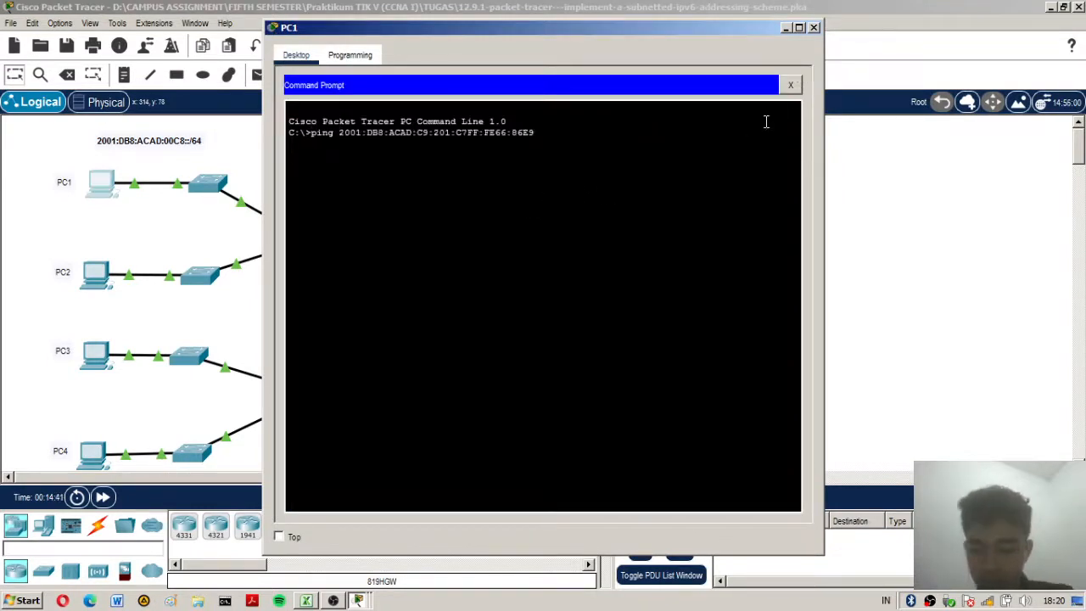
key(Return)
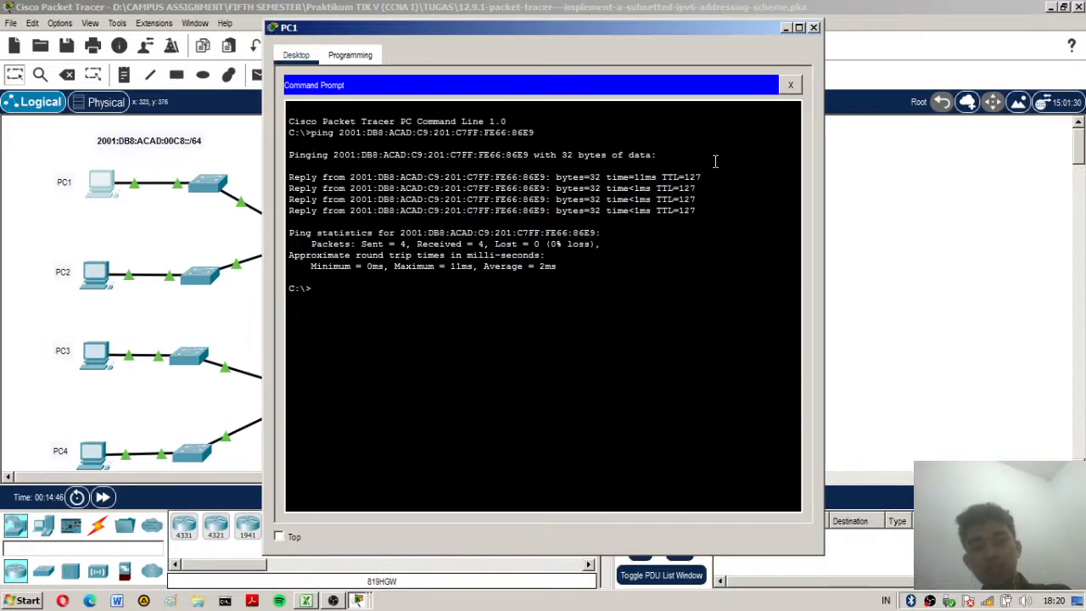
Move PC1's window aside, run ipv6config in PC3's Command Prompt and copy its FastEthernet0 IPv6 address.
drag(570, 31, 746, 34)
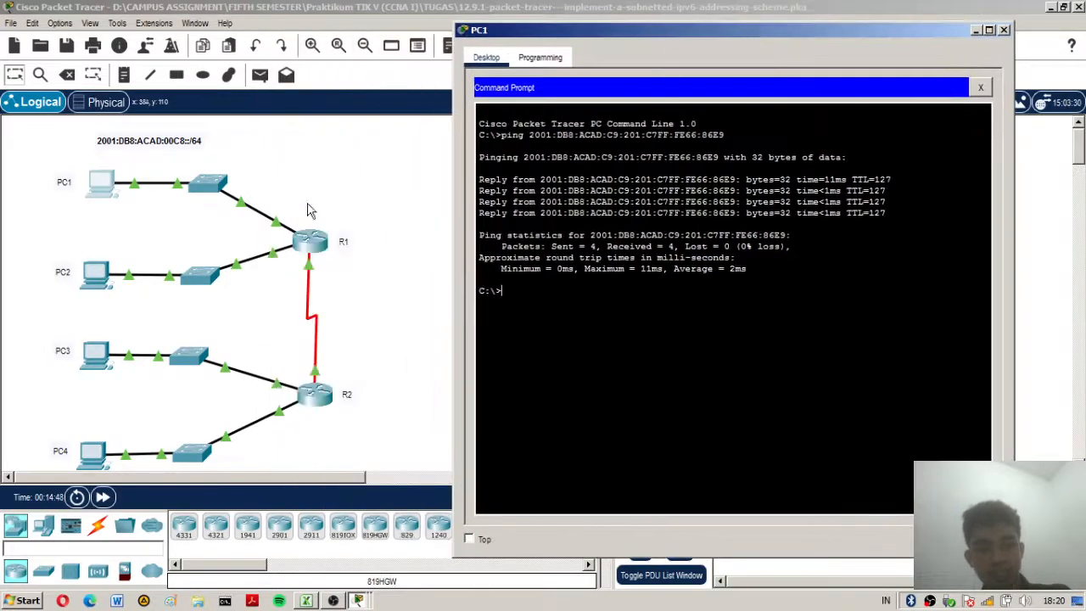
click(102, 365)
click(101, 365)
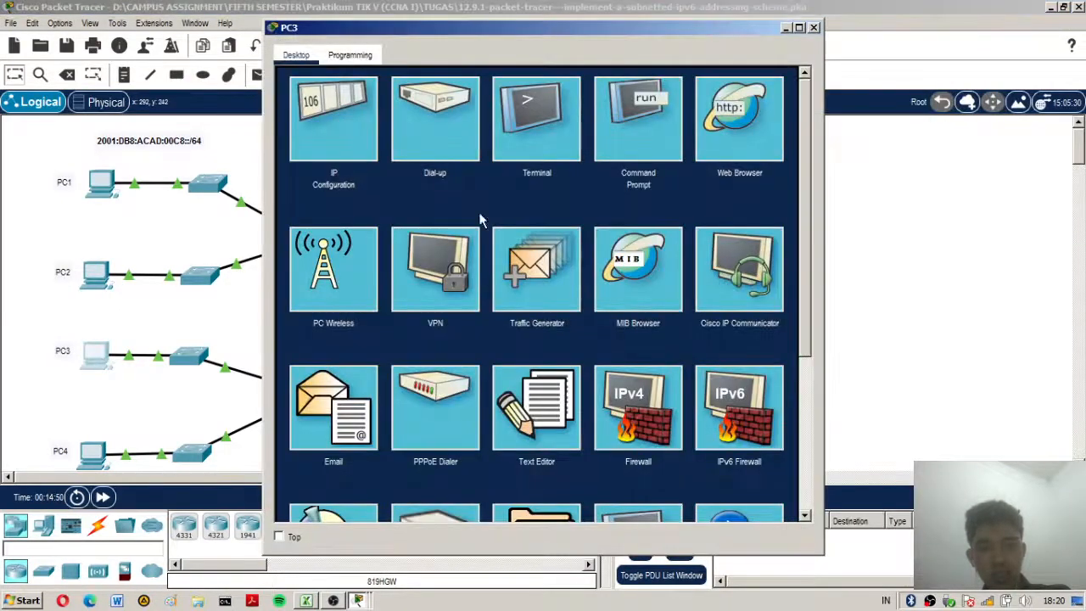
click(595, 173)
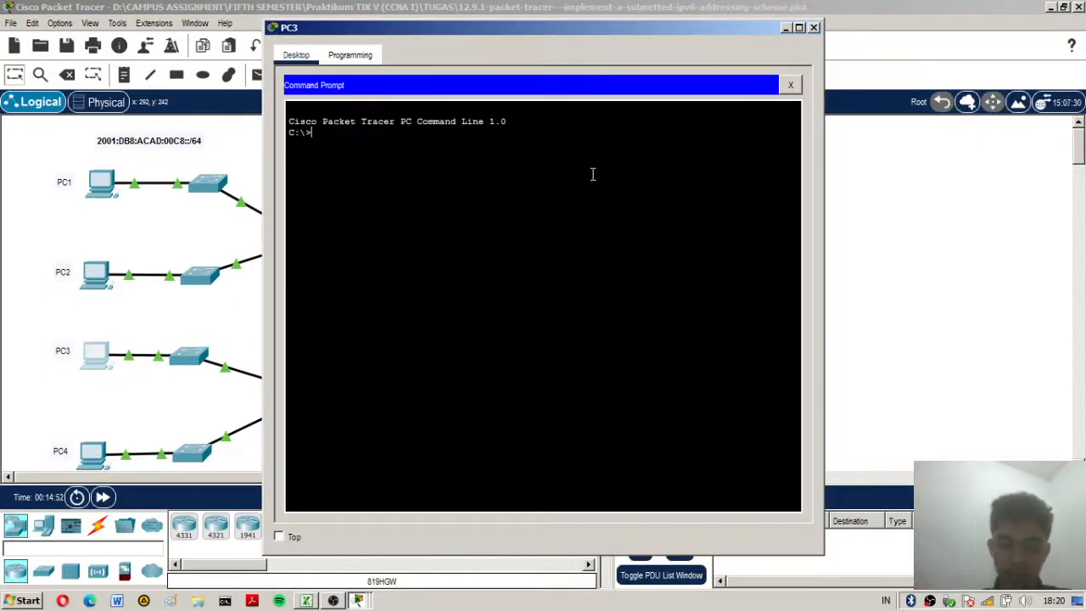
text(ipv6config)
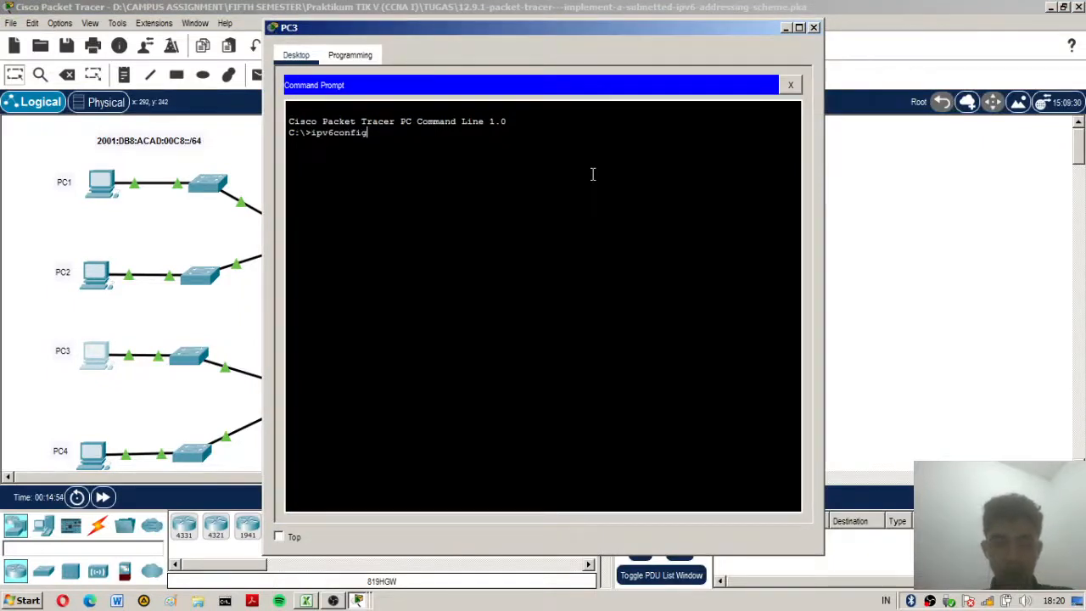
key(Return)
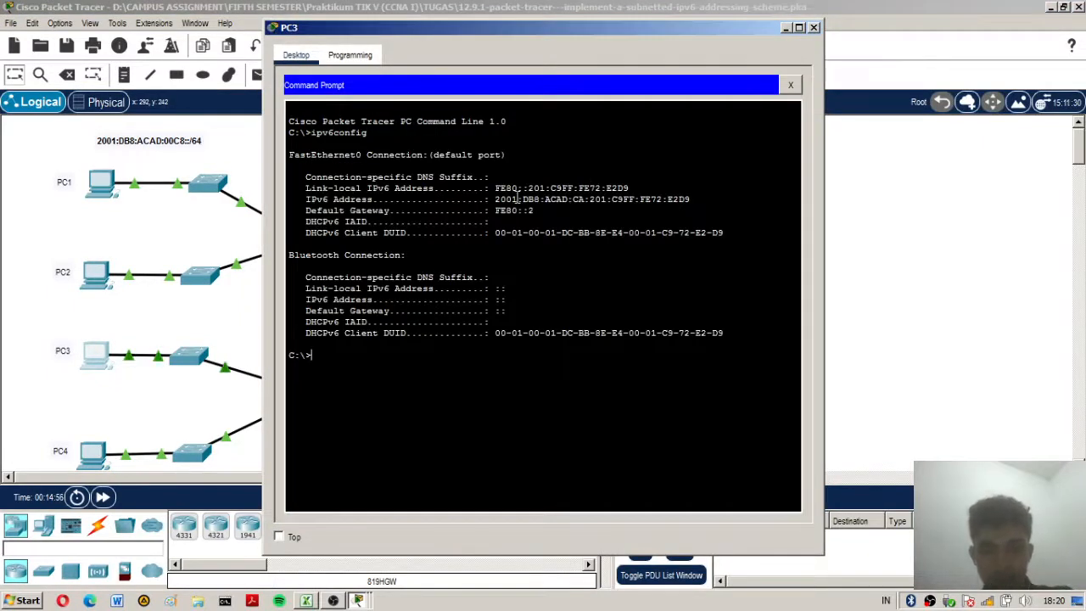
drag(496, 198, 690, 199)
right_click(689, 200)
click(722, 213)
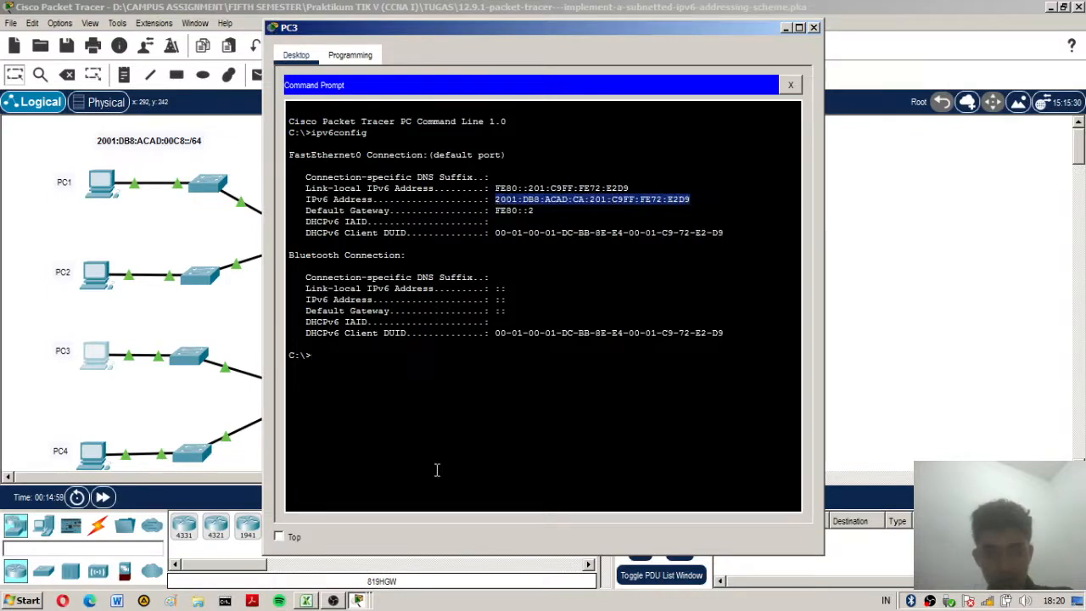
Return to PC1's Command Prompt and ping PC3's copied address 2001:DB8:ACAD:CA:201:C9FF:FE72:E2D9.
click(360, 600)
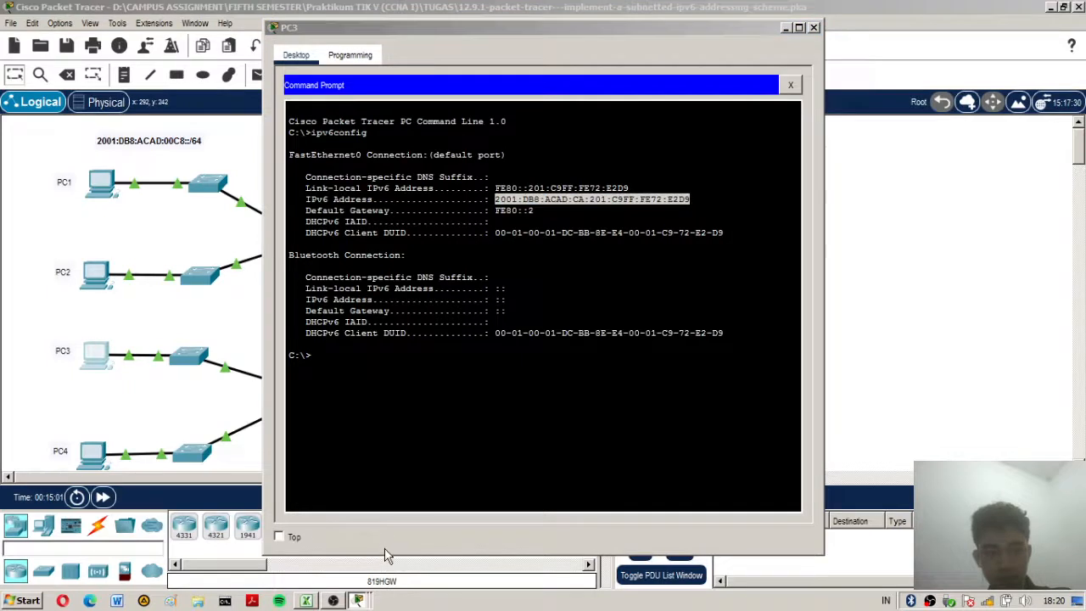
click(385, 555)
text(pi)
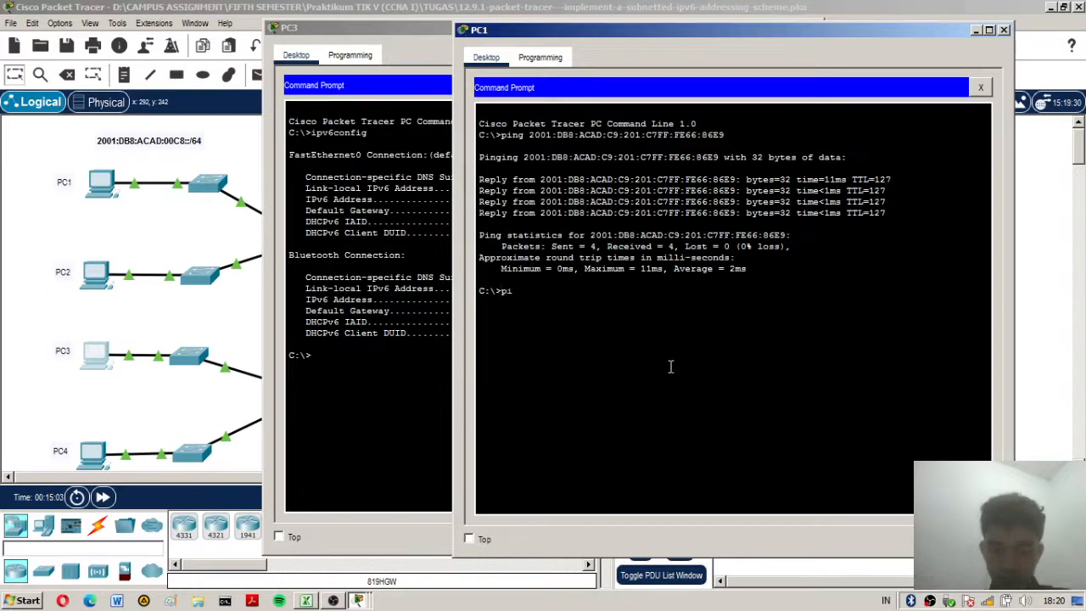
text(ng)
right_click(663, 359)
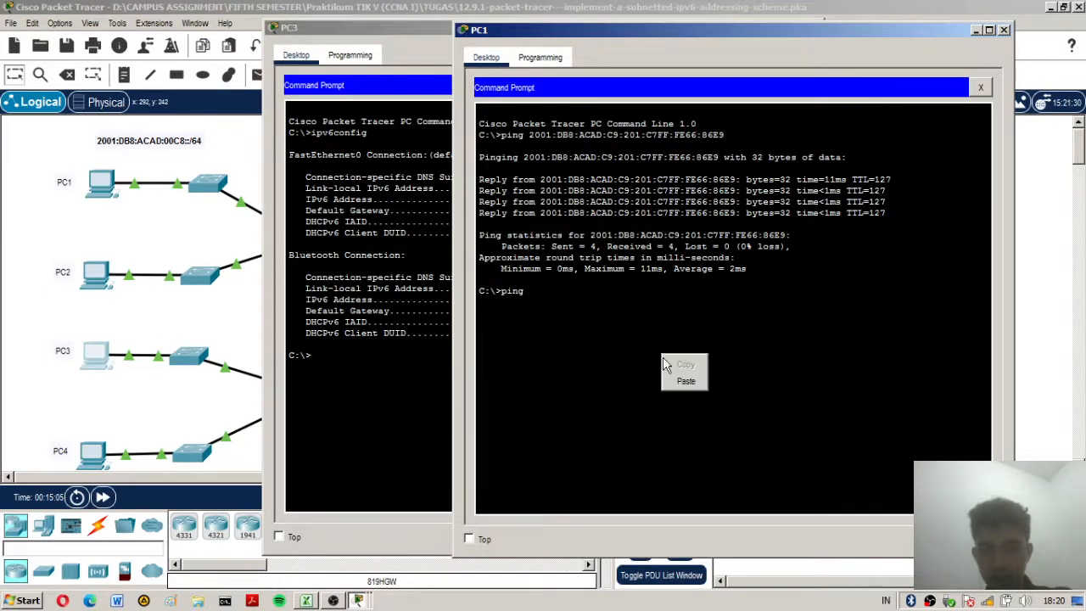
click(685, 381)
key(Return)
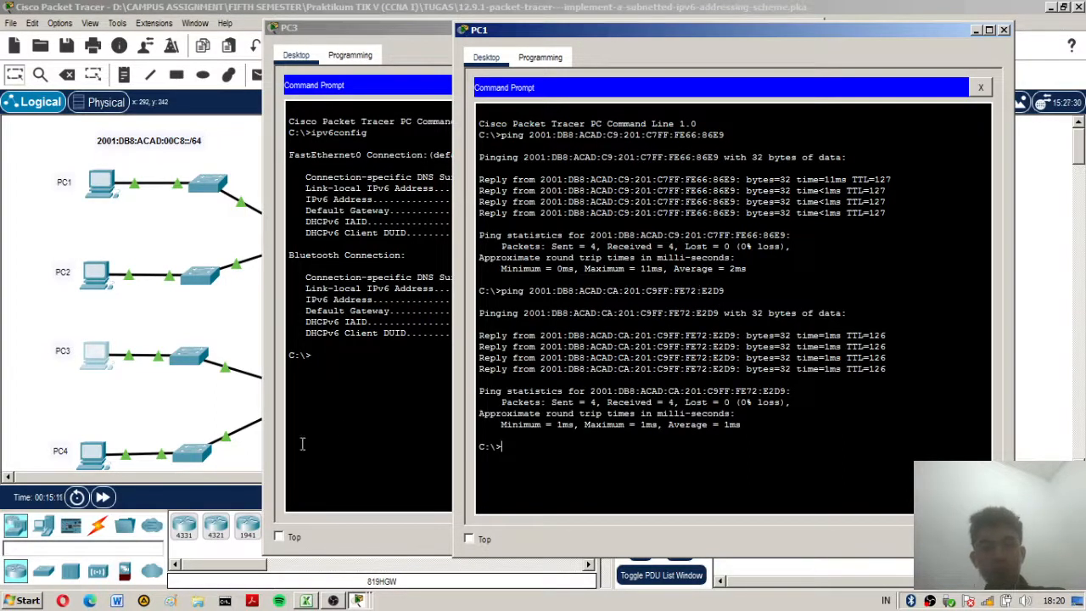
Display PC4's IPv6 addressing by running ipv6config in its Command Prompt.
click(90, 457)
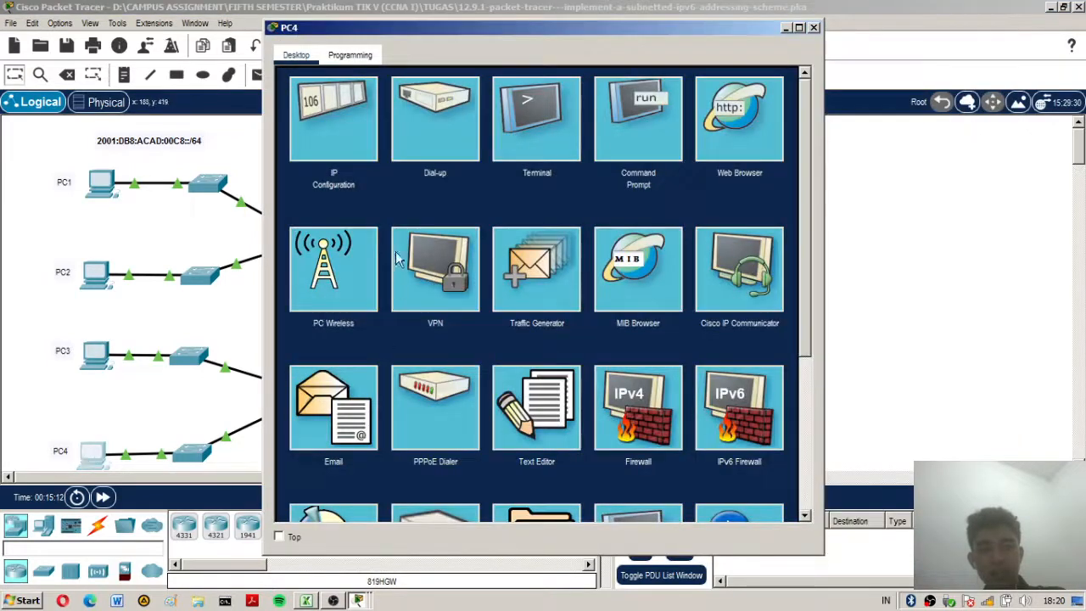
click(667, 99)
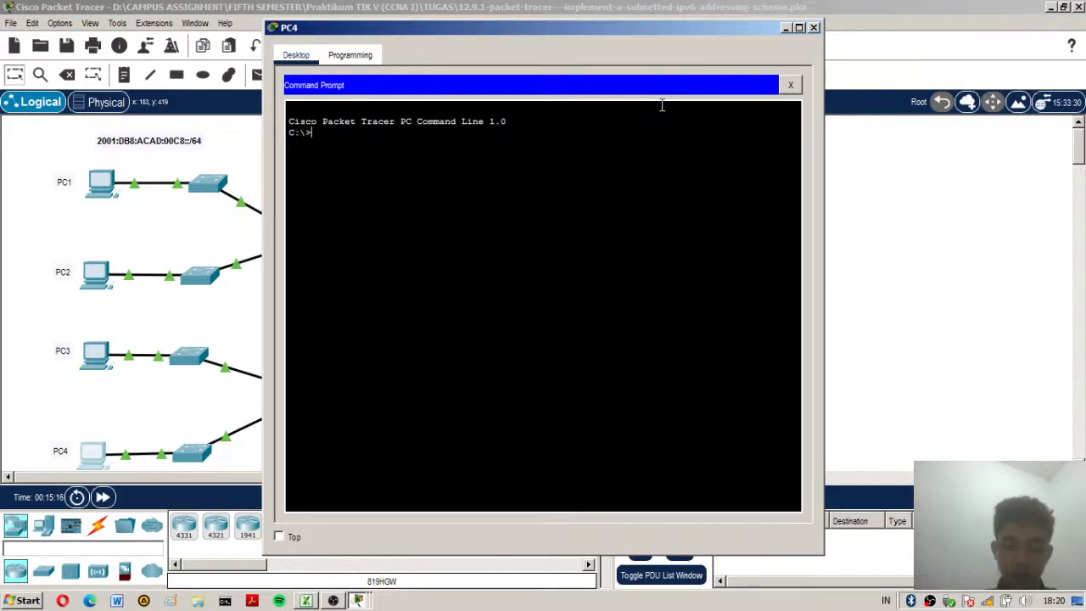
text(ip)
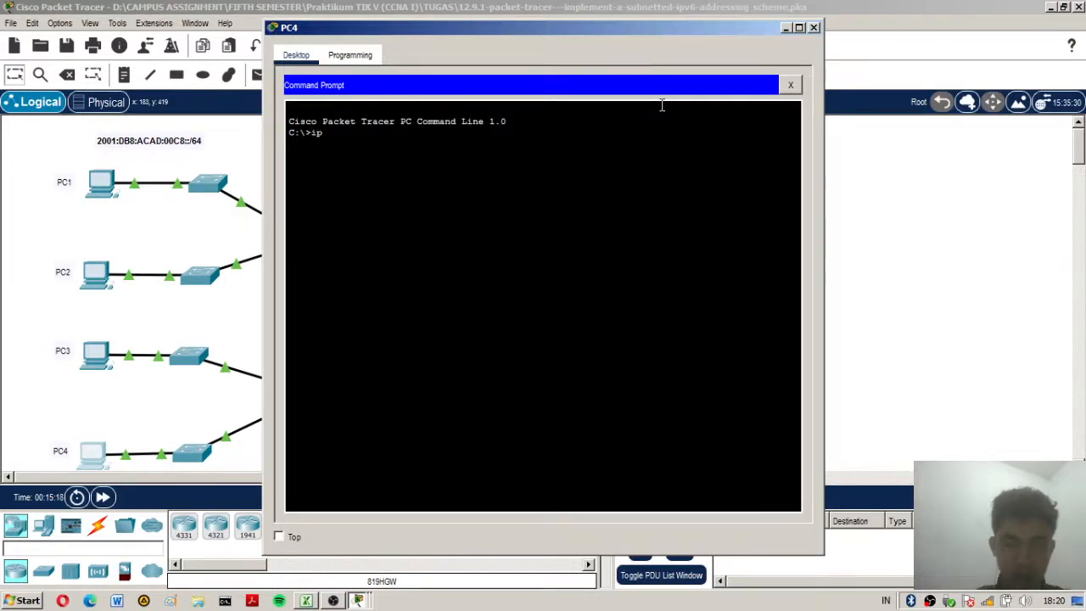
text(v6config)
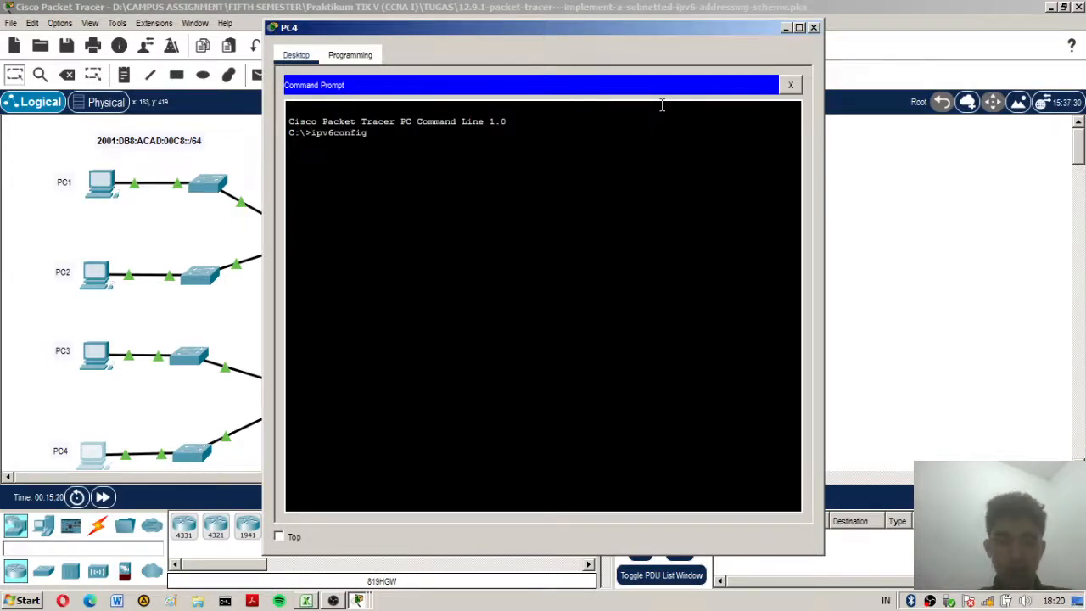
key(Return)
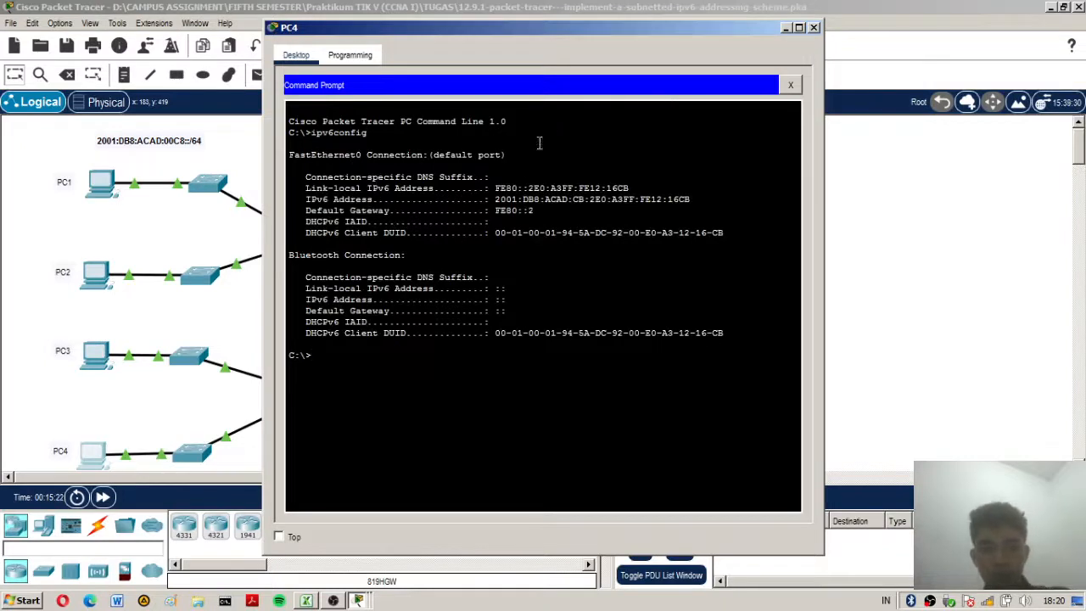
Copy PC4's FastEthernet0 IPv6 address 2001:DB8:ACAD:CB:2E0:A3FF:FE12:16CB from its Command Prompt output.
drag(495, 198, 701, 199)
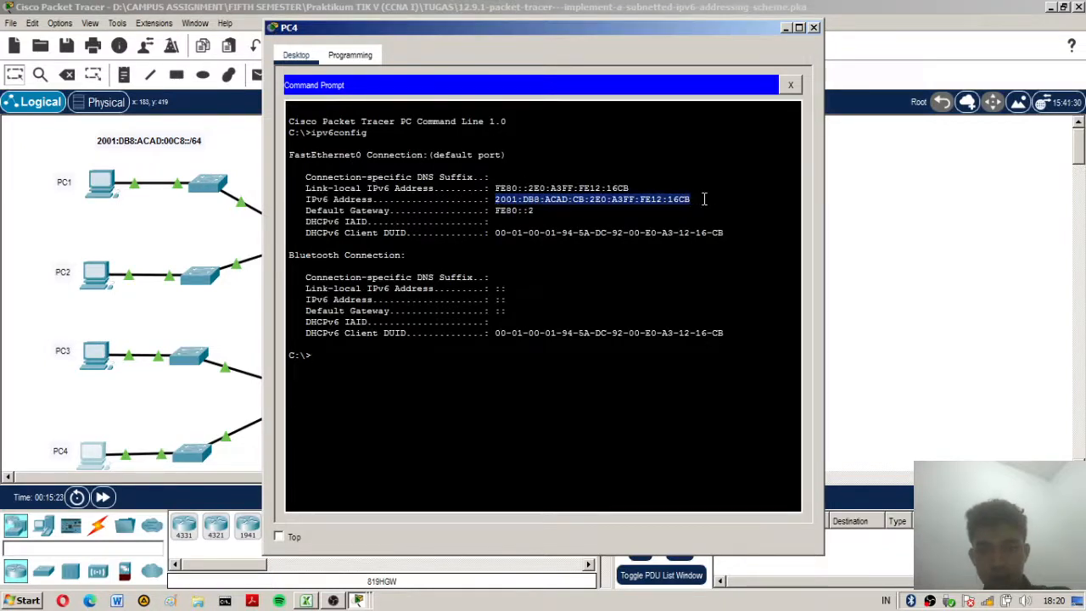
right_click(660, 202)
click(683, 211)
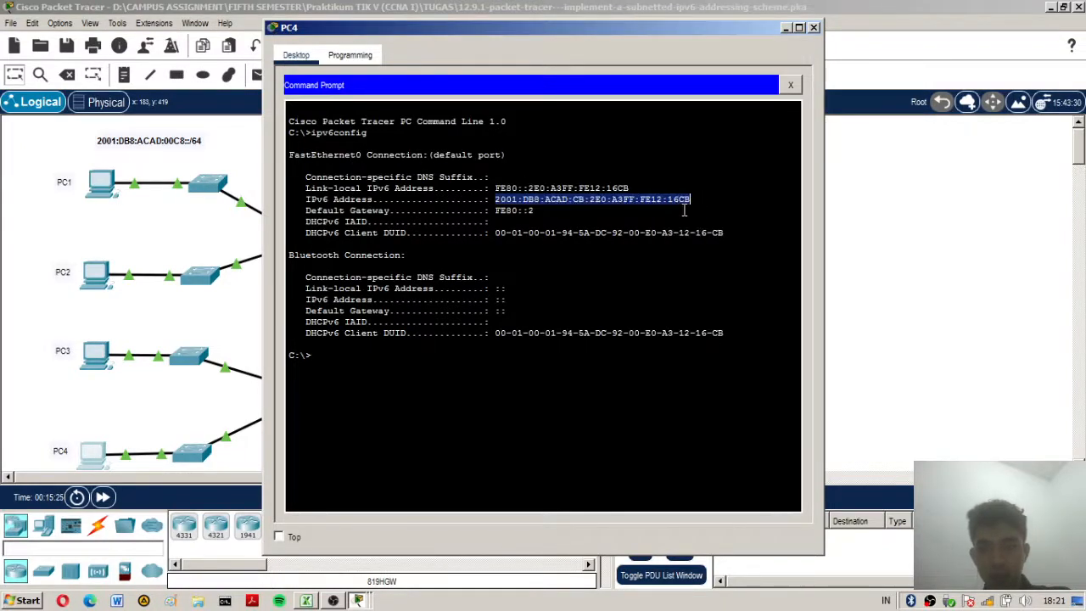
Return to PC1's Command Prompt and ping PC4's copied address 2001:DB8:ACAD:CB:2E0:A3FF:FE12:16CB.
click(360, 600)
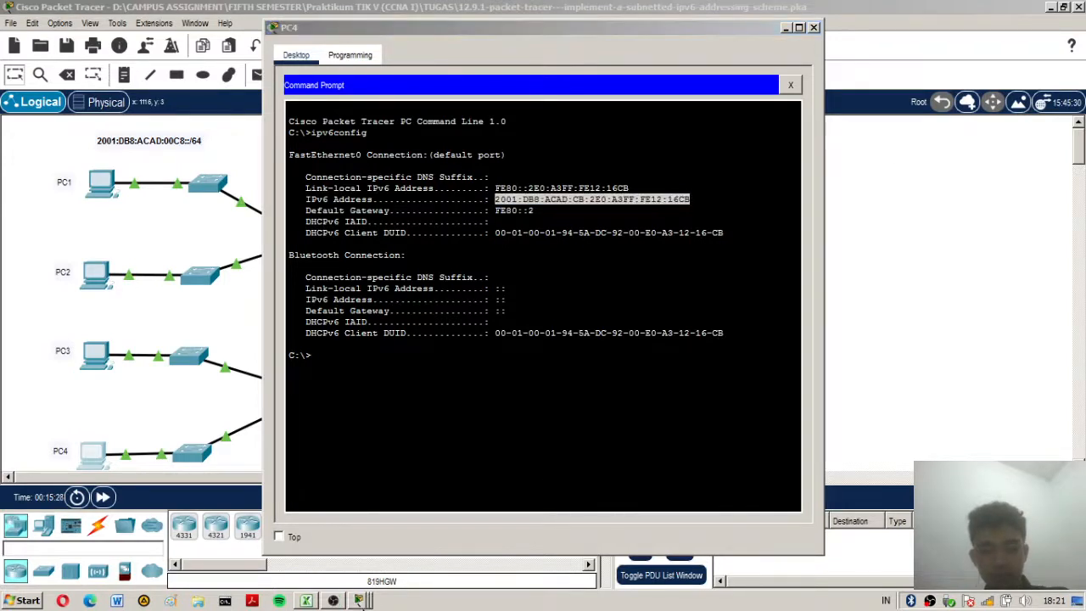
click(373, 530)
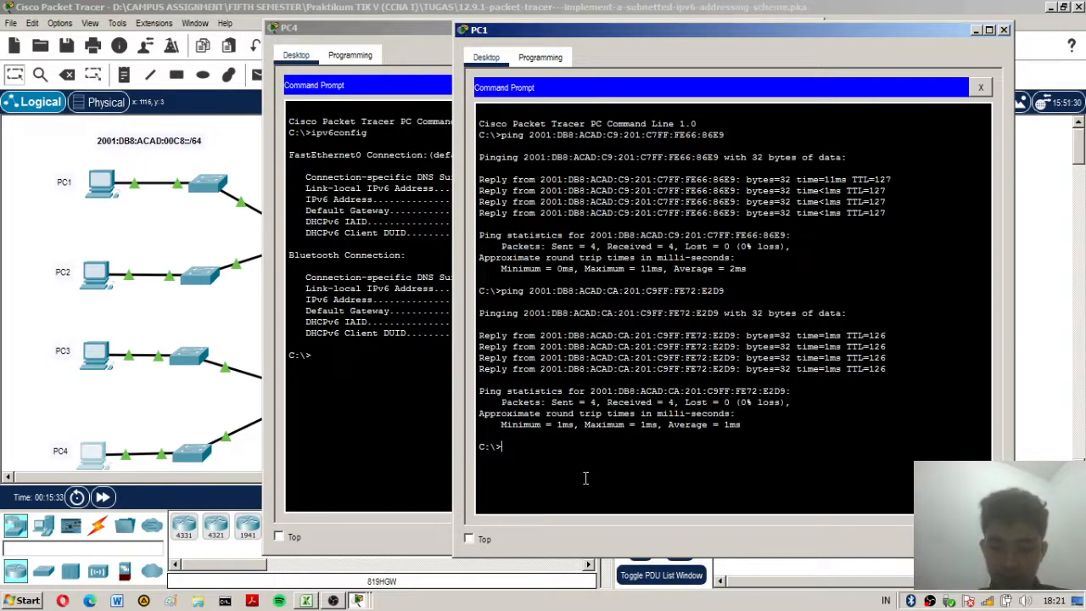
text(ping)
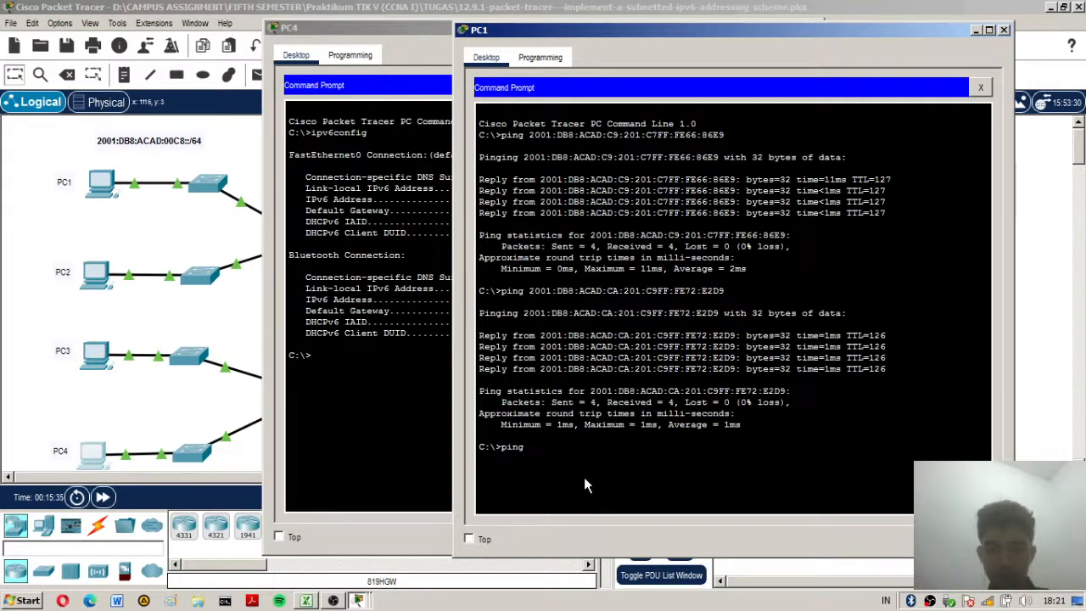
right_click(585, 479)
click(606, 502)
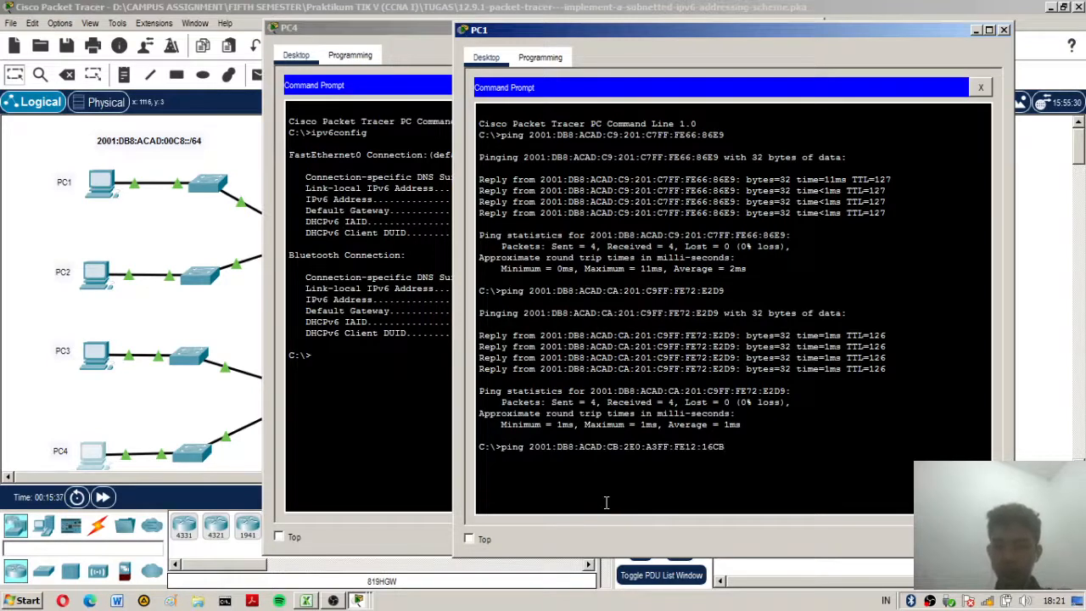
key(Return)
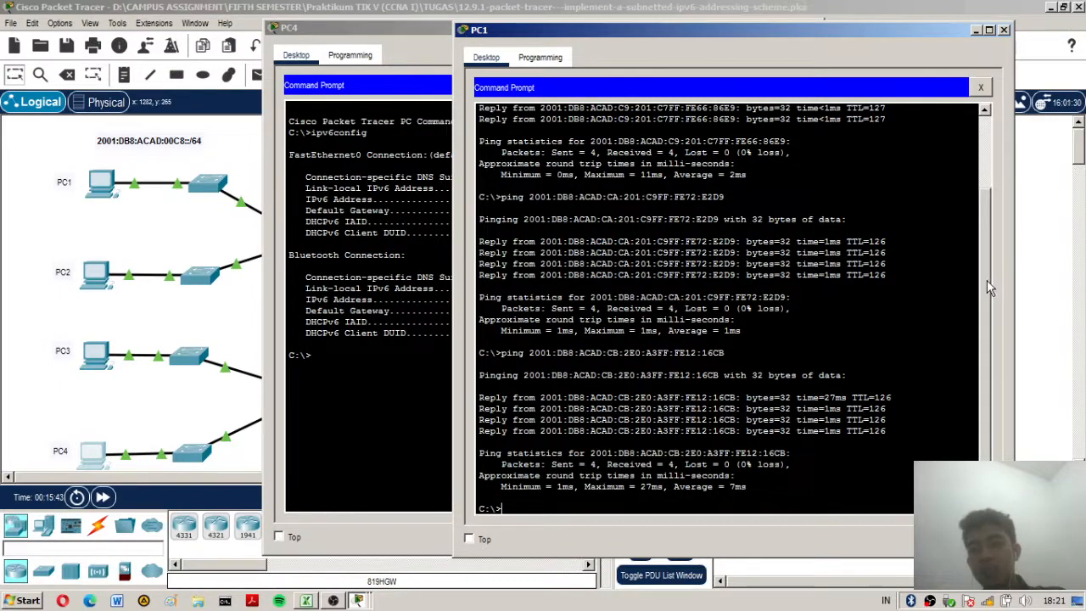
Review the ping output from the start in PC1's Command Prompt and close the PC1 and PC4 windows.
drag(987, 279, 985, 198)
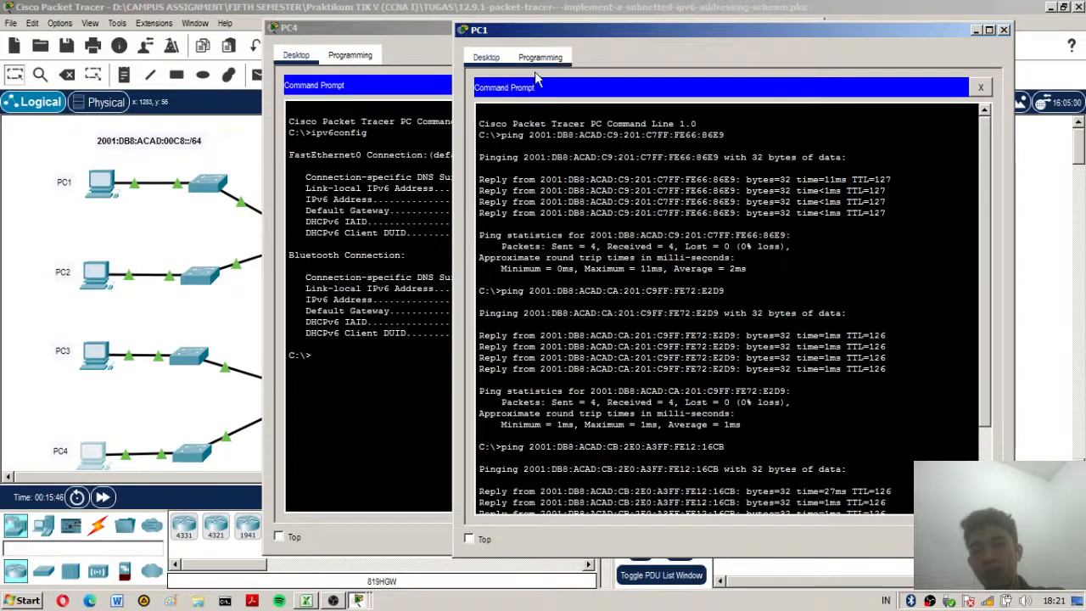
drag(688, 30, 498, 25)
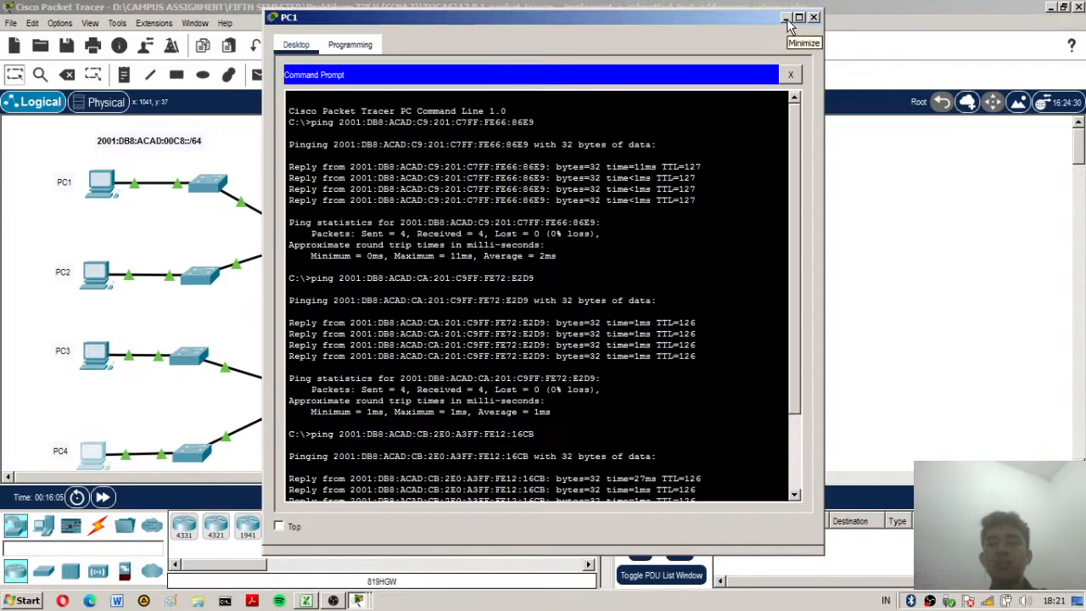
click(813, 18)
click(814, 30)
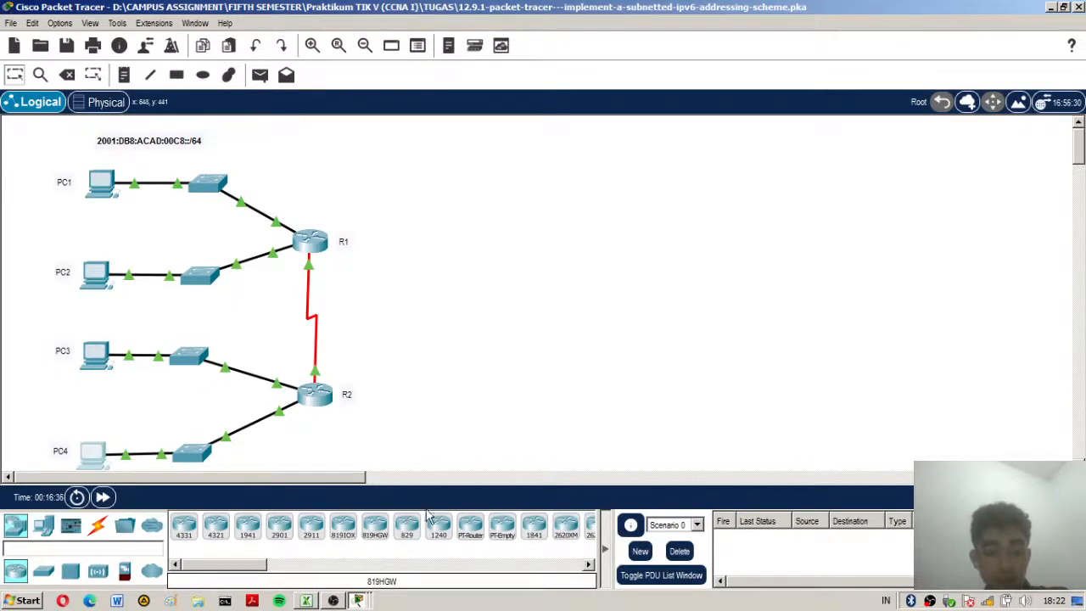
right_click(929, 601)
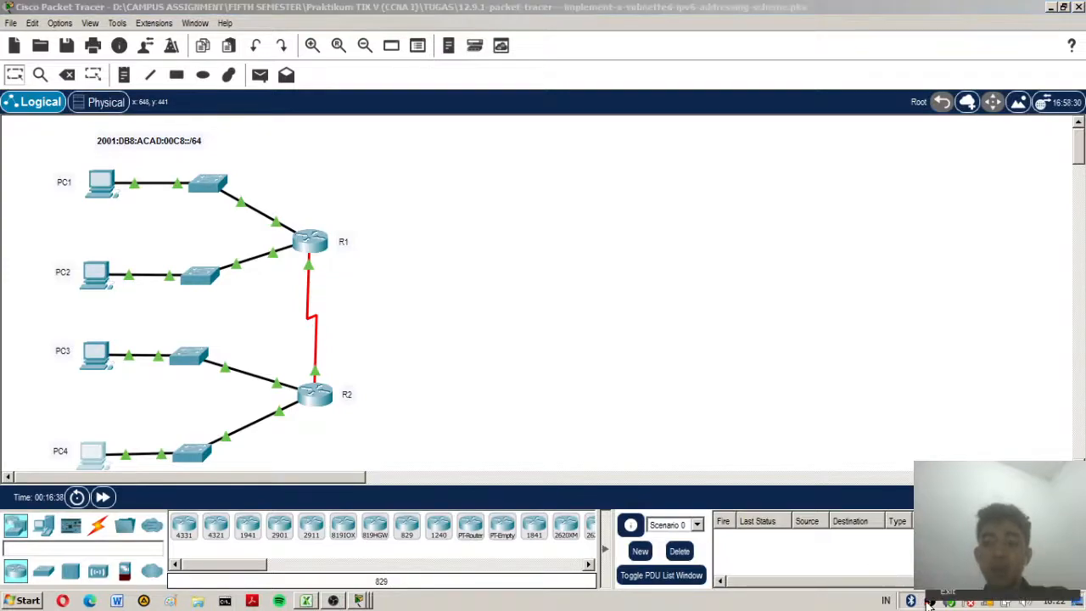